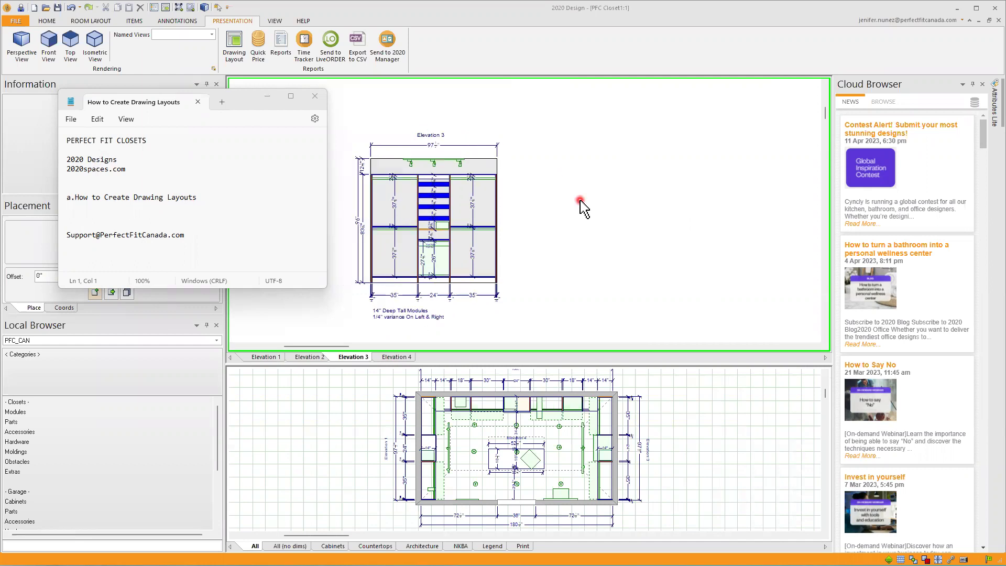
# Enlarge the floor plan view by shrinking the elevation view above it, with the whole room plan in sight.
pyautogui.click(417, 260)
pyautogui.scroll(2, 385, 273)
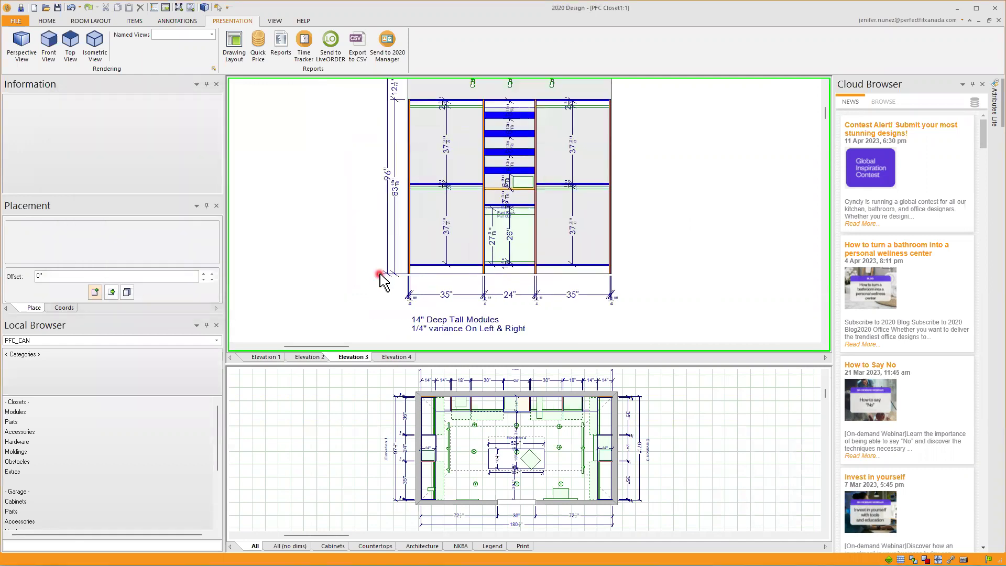
pyautogui.moveTo(496, 364); pyautogui.dragTo(482, 238)
pyautogui.scroll(-2, 404, 403)
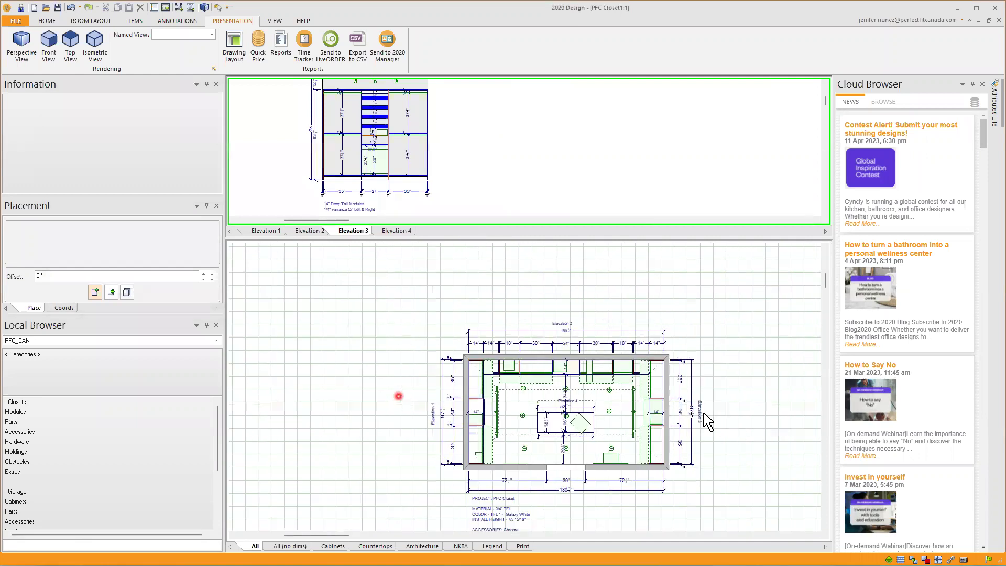
pyautogui.scroll(1, 708, 422)
pyautogui.scroll(-1, 400, 472)
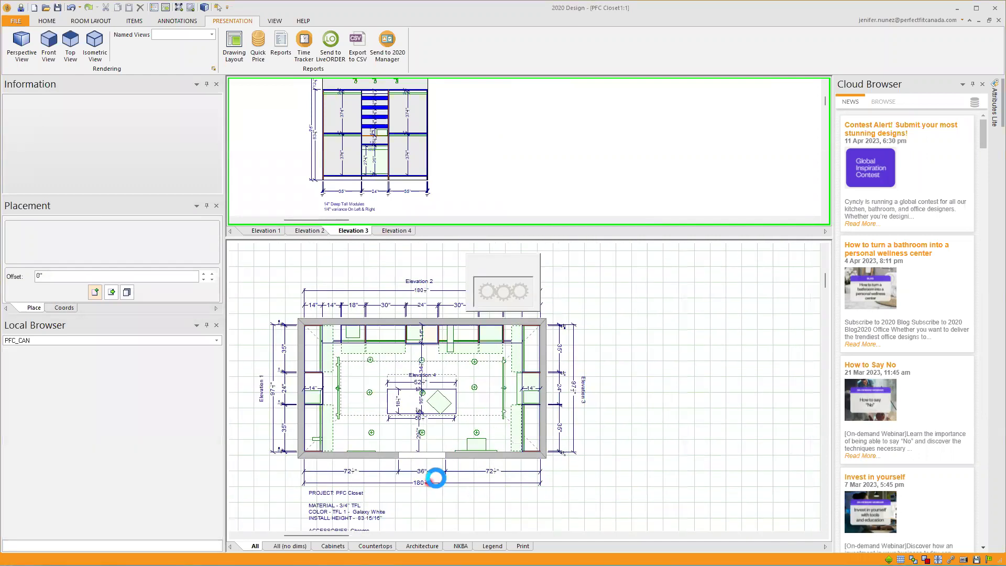
# Show Elevation 1 and examine it alongside the floor plan's elevation labels, dimensions and project notes.
pyautogui.click(262, 231)
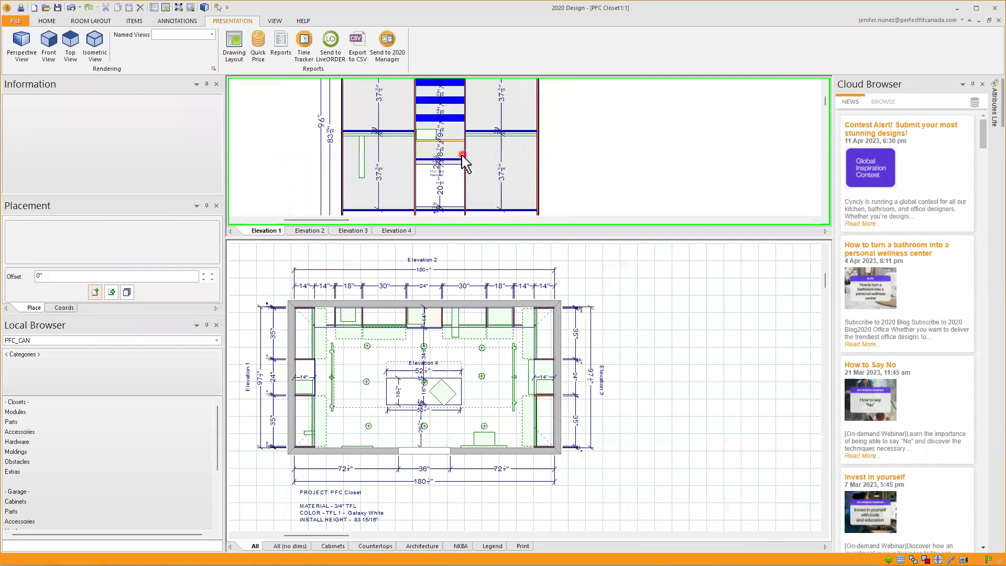
pyautogui.scroll(-2, 464, 162)
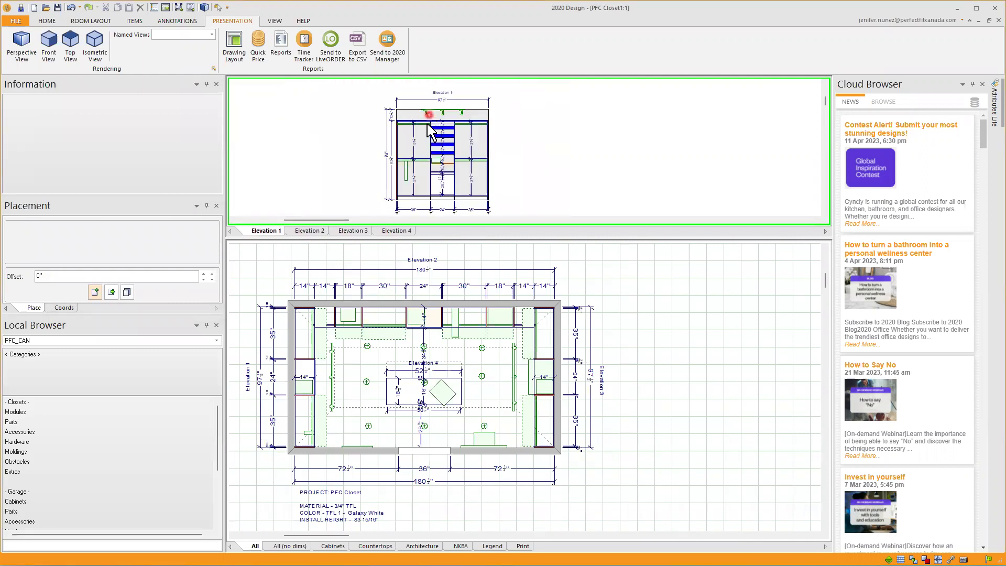
pyautogui.click(458, 165)
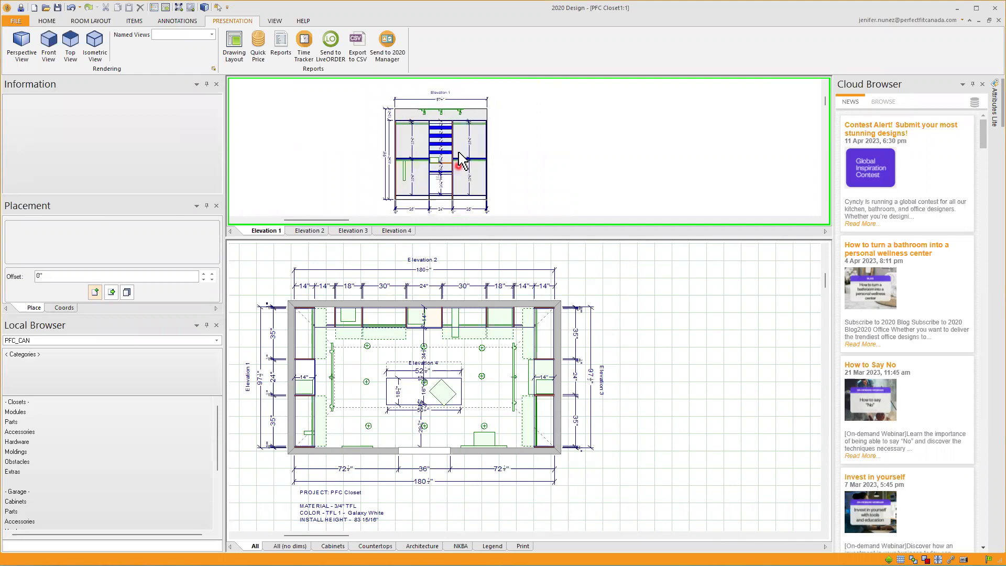
pyautogui.scroll(1, 488, 137)
pyautogui.click(318, 231)
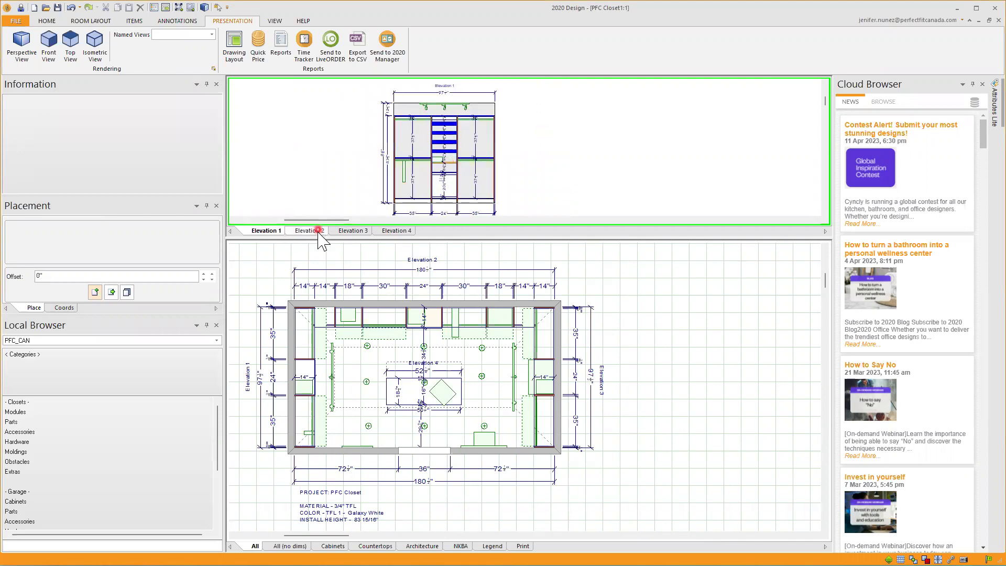
pyautogui.click(254, 304)
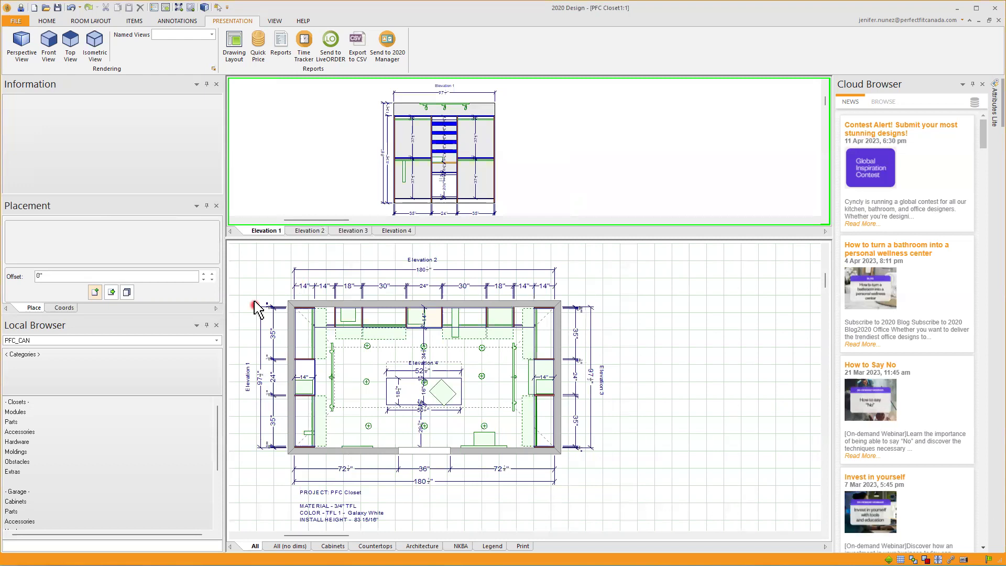
pyautogui.scroll(-1, 606, 392)
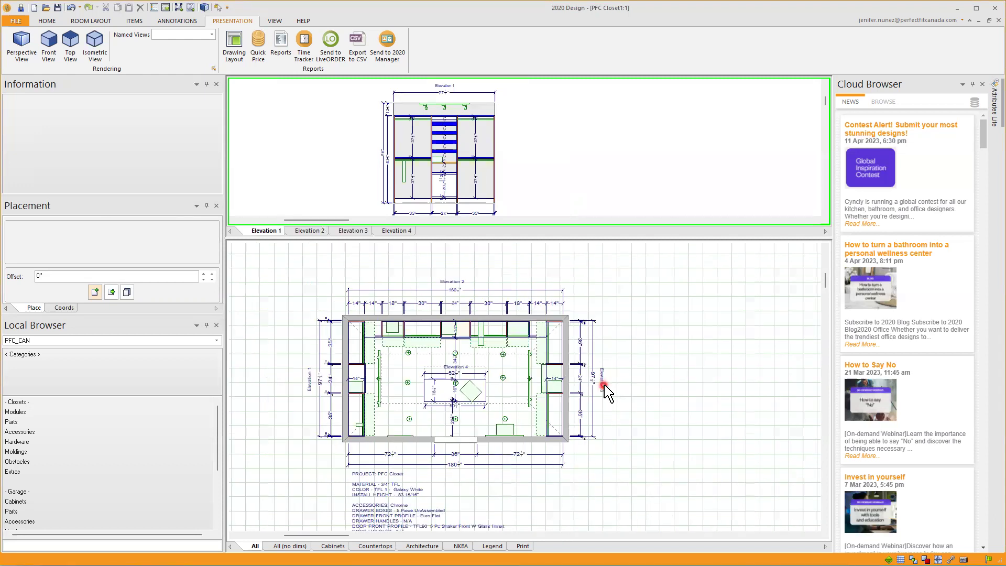
pyautogui.scroll(1, 425, 484)
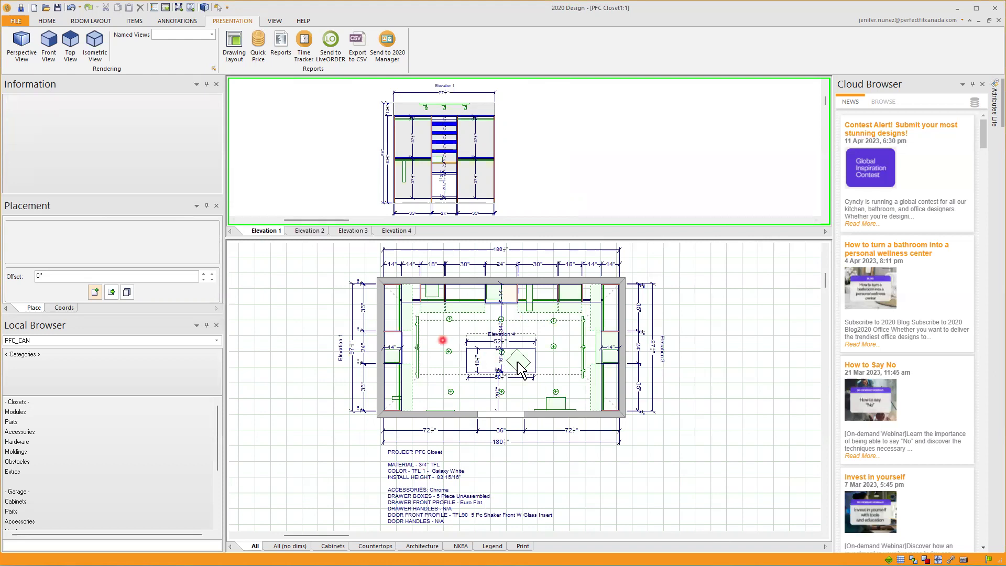
pyautogui.scroll(-2, 600, 285)
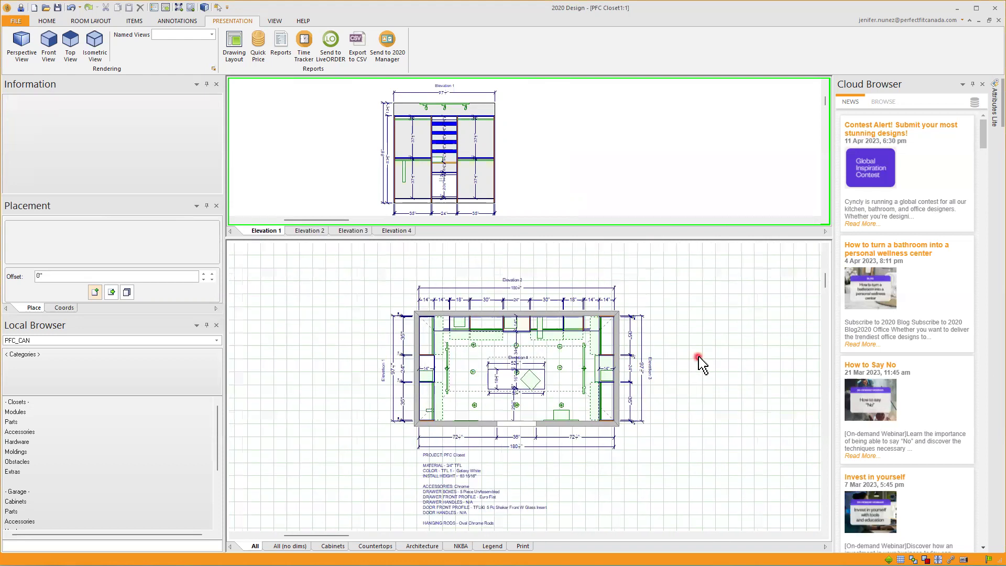
pyautogui.scroll(1, 701, 363)
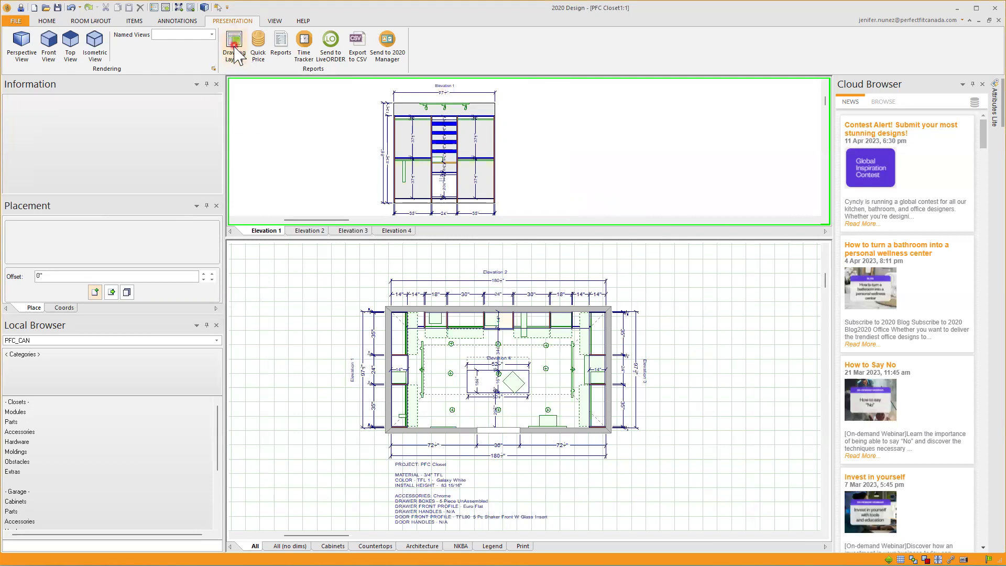
# Open the drawing layout of the closet design from the floor plan view.
pyautogui.click(233, 22)
pyautogui.click(237, 49)
pyautogui.rightClick(693, 295)
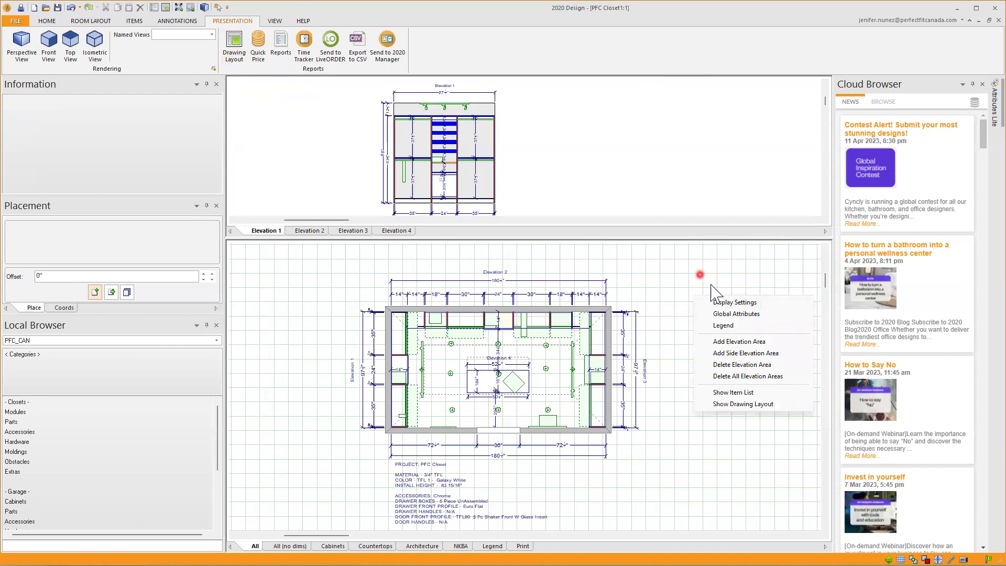
pyautogui.click(742, 405)
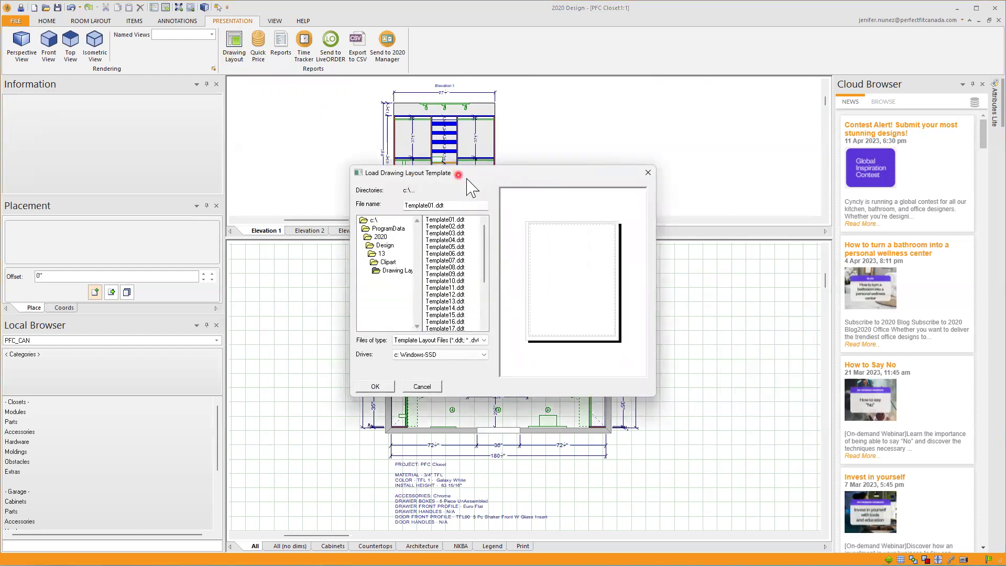
# Preview the page divisions of the available drawing layout templates, from Template01.ddt through Template14.ddt.
pyautogui.click(451, 220)
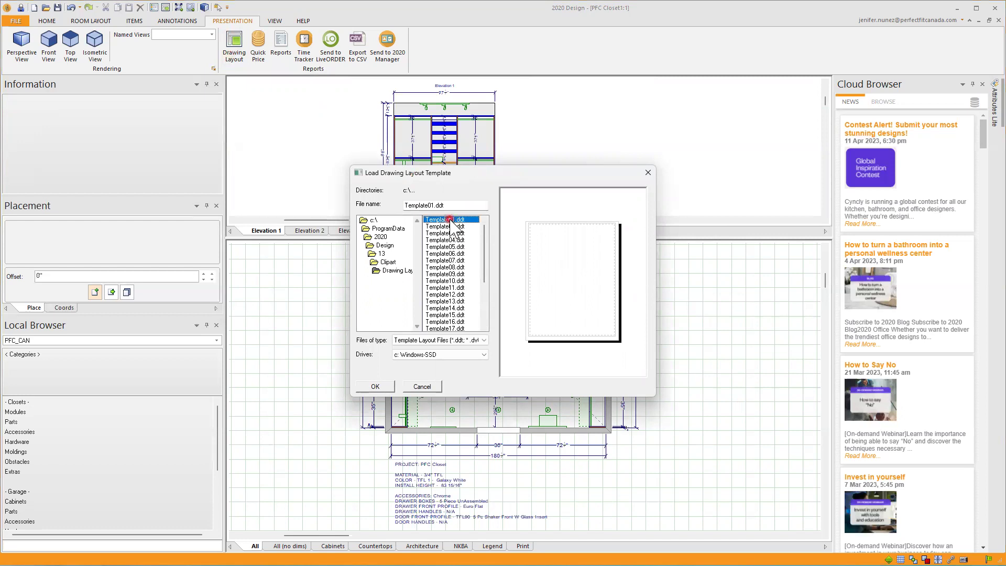
pyautogui.click(452, 226)
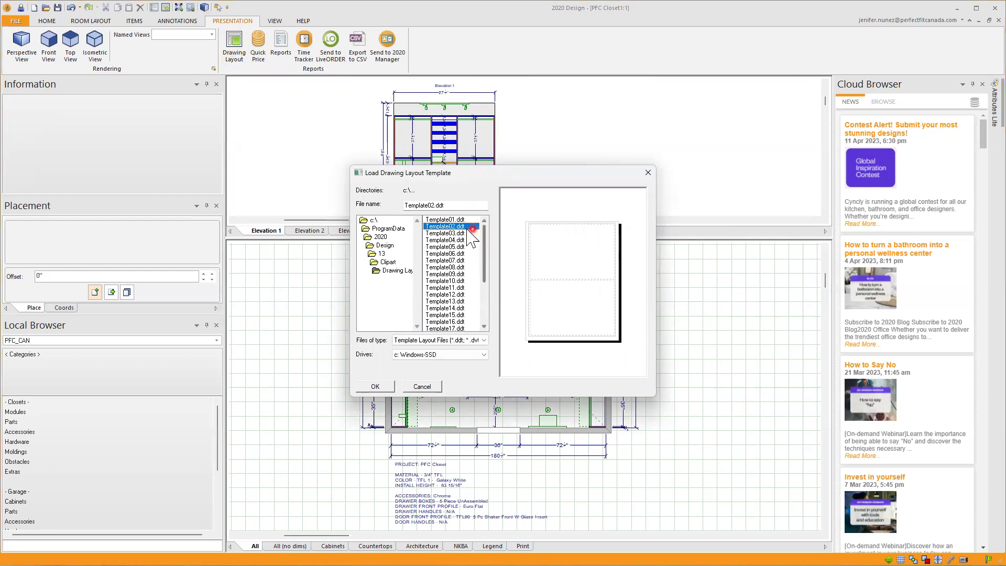
pyautogui.click(447, 234)
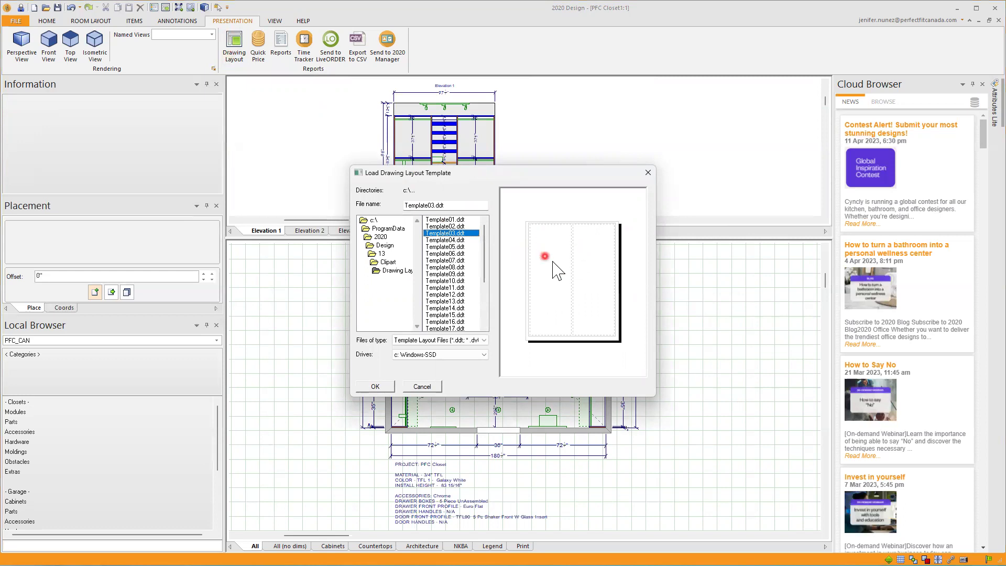
pyautogui.click(445, 226)
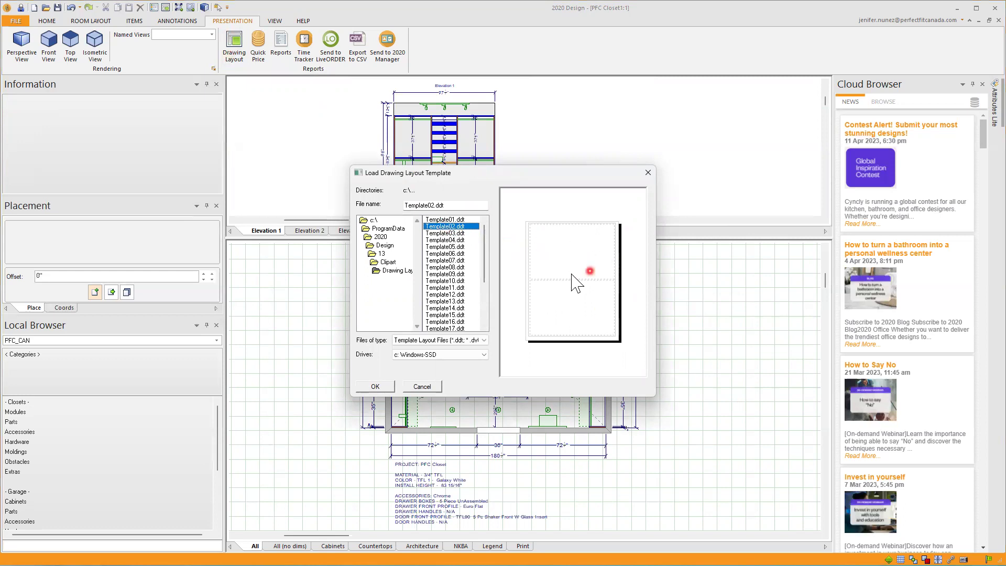
pyautogui.click(446, 233)
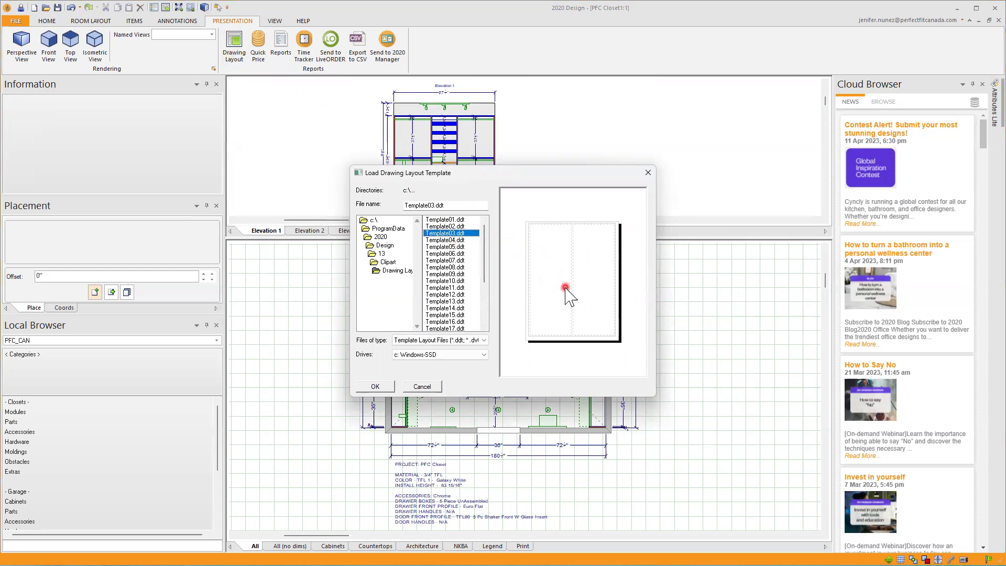
pyautogui.click(435, 240)
pyautogui.click(435, 253)
pyautogui.click(440, 261)
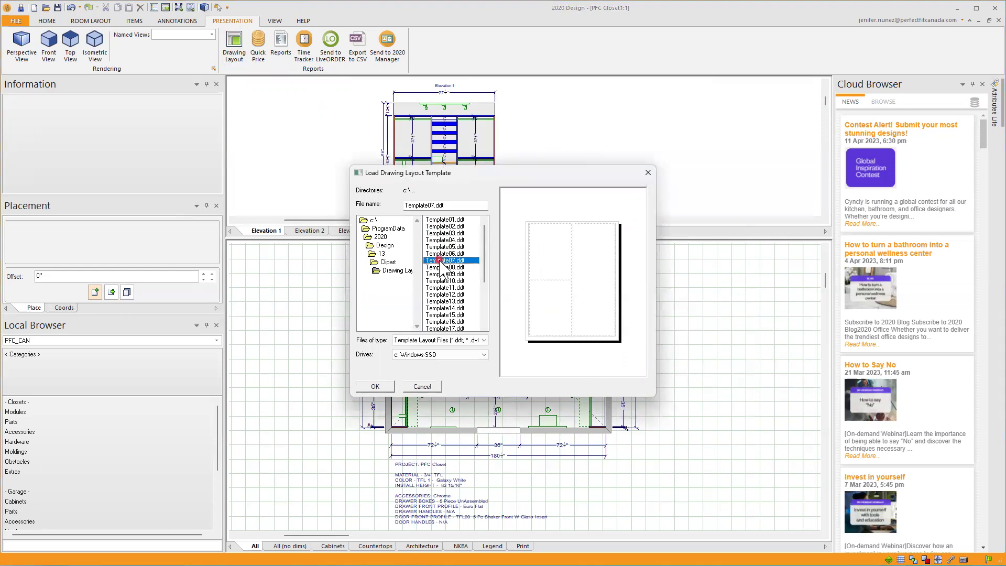
pyautogui.click(438, 267)
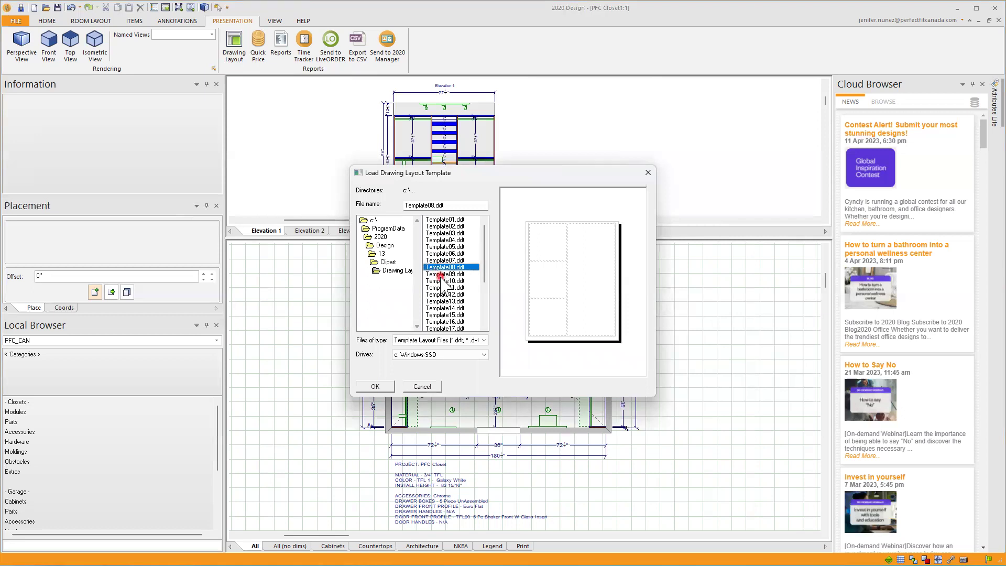
pyautogui.click(440, 274)
pyautogui.click(441, 288)
pyautogui.click(444, 301)
pyautogui.click(449, 308)
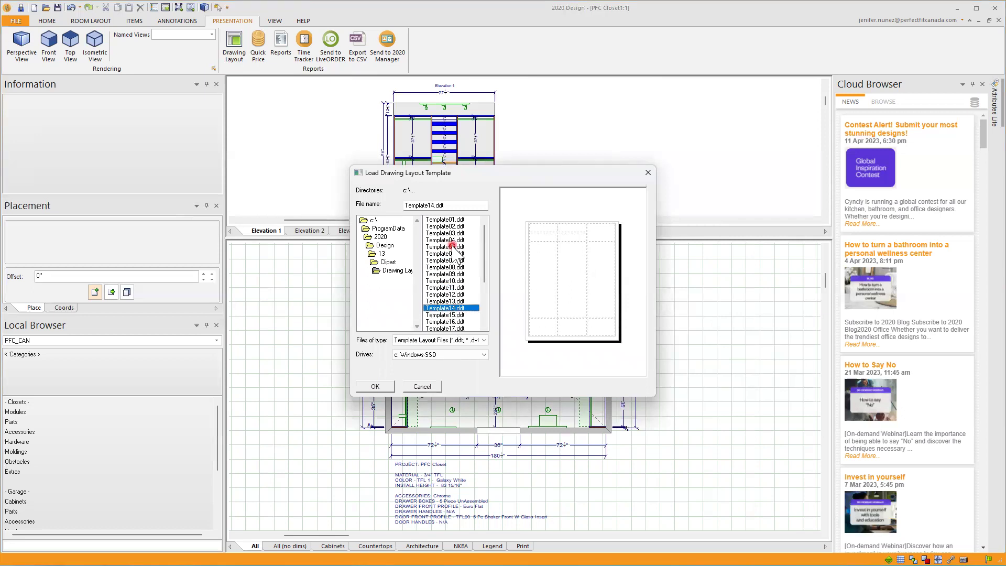
# Load the single-frame Template01.ddt as the first drawing layout page.
pyautogui.click(443, 220)
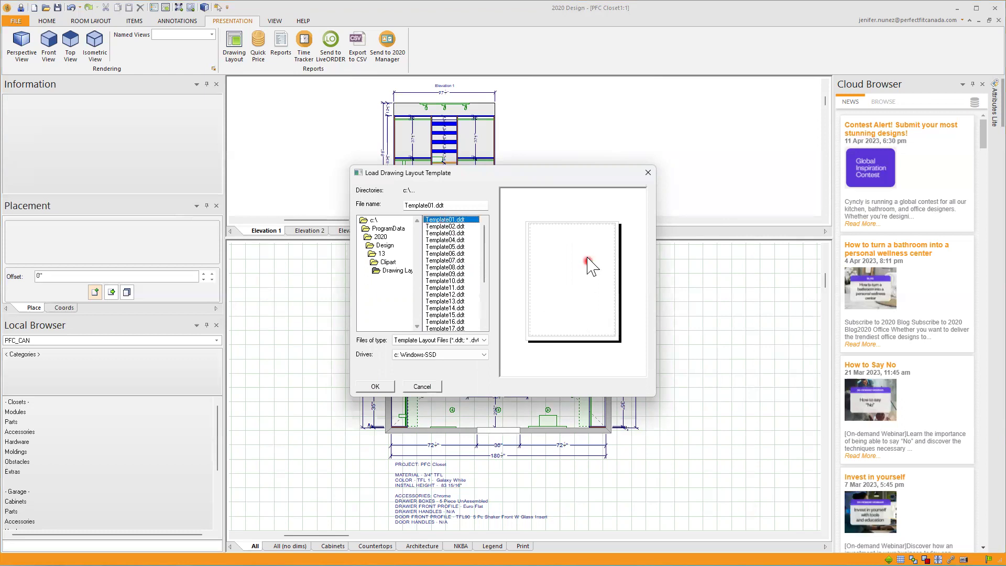
pyautogui.click(375, 387)
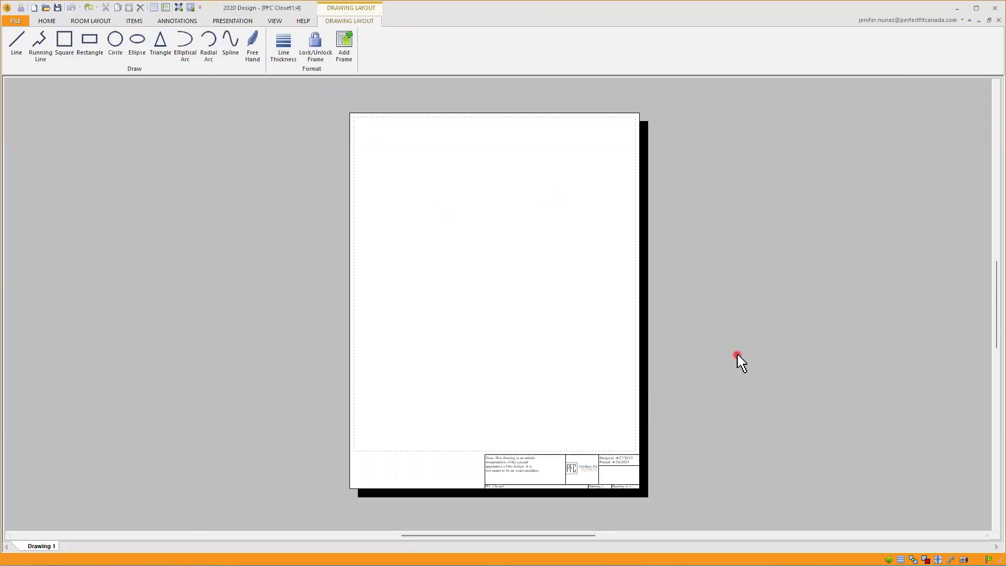
# Add a second drawing page using Template02.ddt, which splits the sheet into two stacked frames.
pyautogui.rightClick(711, 355)
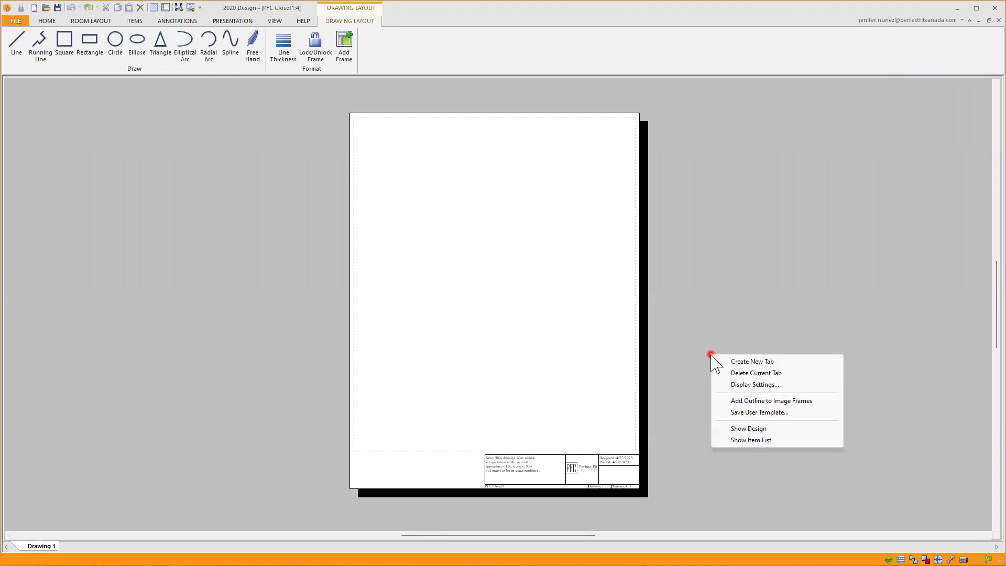
pyautogui.click(748, 362)
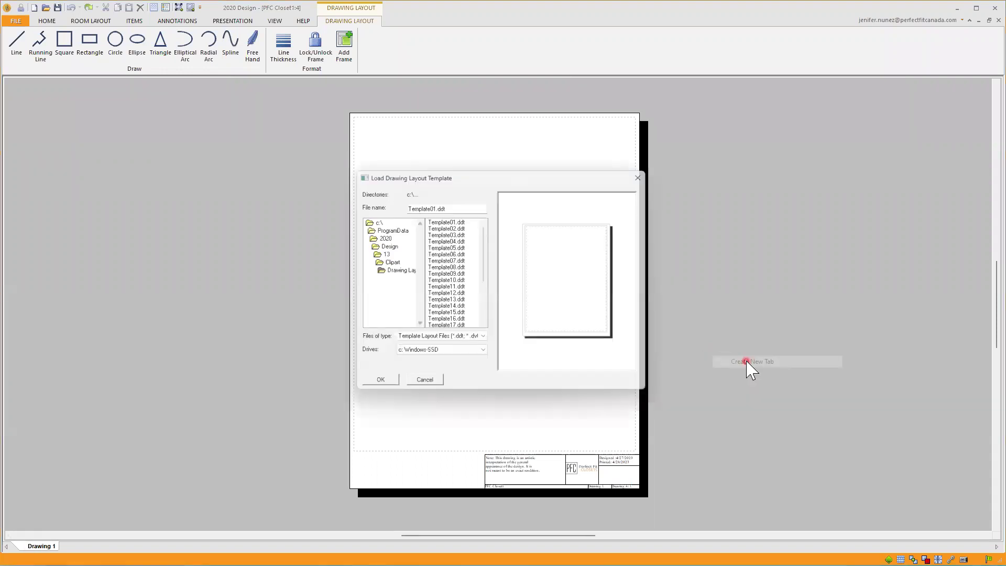
pyautogui.click(446, 227)
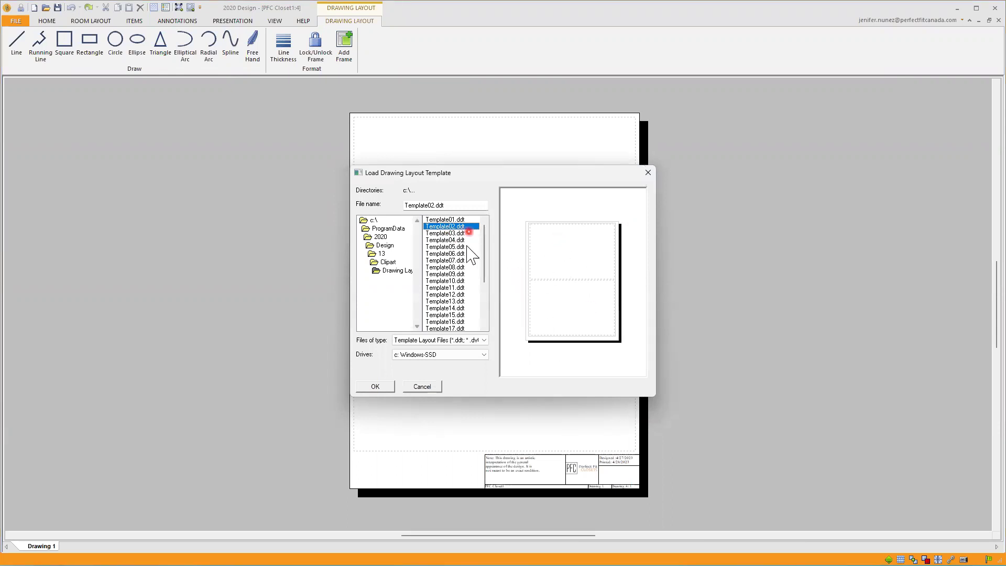
pyautogui.click(378, 387)
# Add a third drawing page, also based on the two-frame Template02.ddt.
pyautogui.rightClick(711, 344)
pyautogui.click(734, 351)
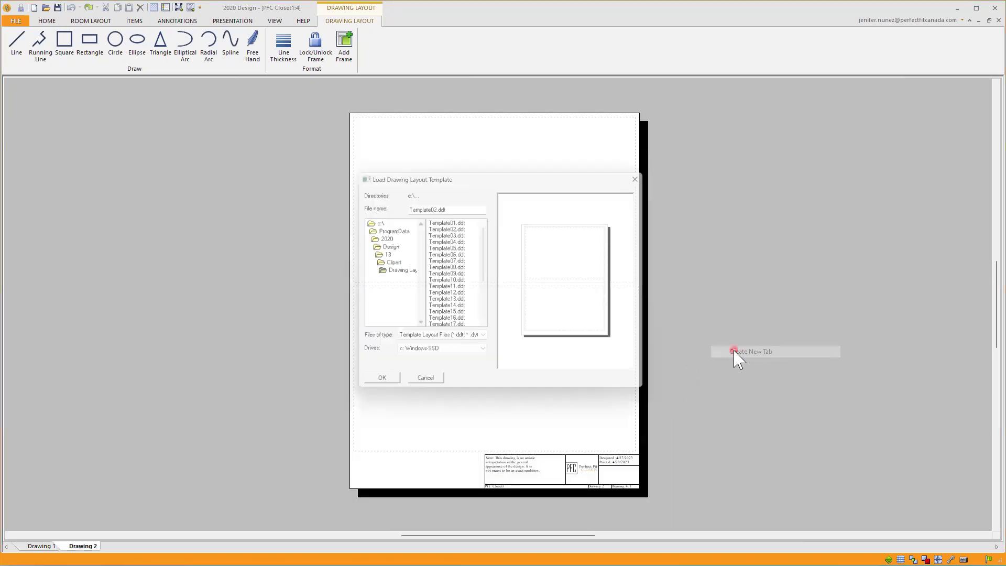
pyautogui.click(443, 227)
pyautogui.click(382, 386)
# Compare the previews of Template04, Template03 and Template01, and add a fourth drawing page with Template02.ddt.
pyautogui.rightClick(705, 333)
pyautogui.click(746, 339)
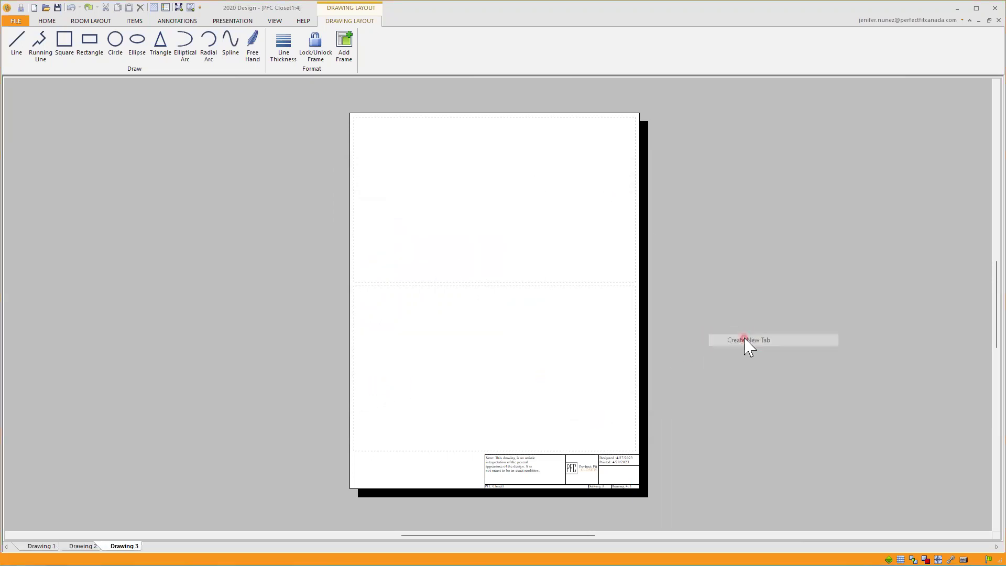
pyautogui.click(446, 237)
pyautogui.click(446, 240)
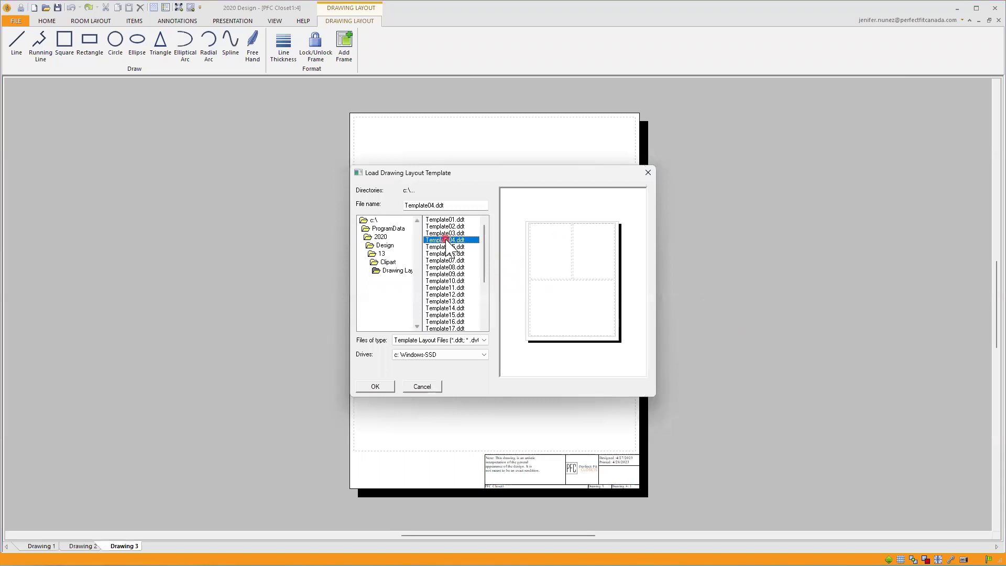
pyautogui.click(445, 234)
pyautogui.click(446, 220)
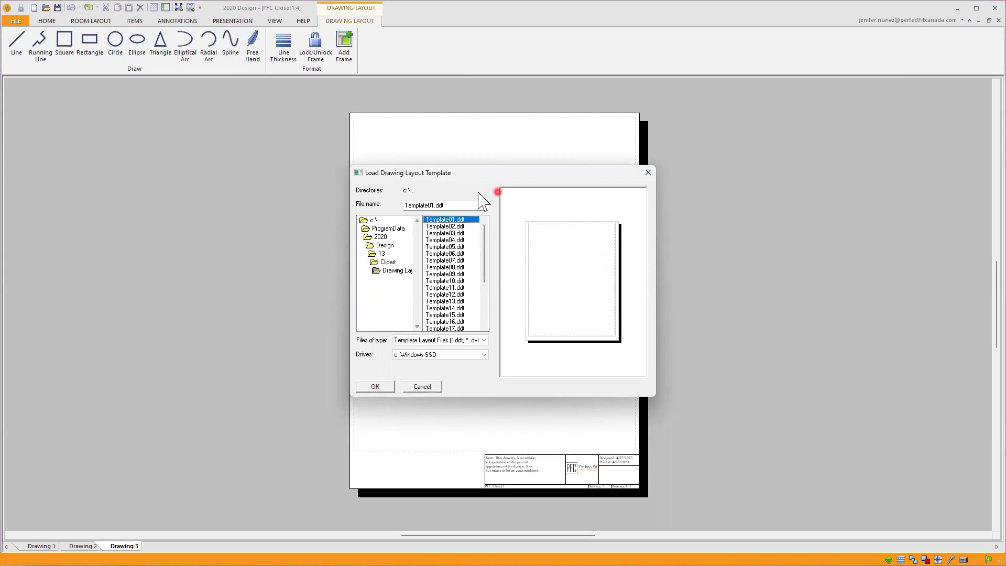
pyautogui.click(445, 227)
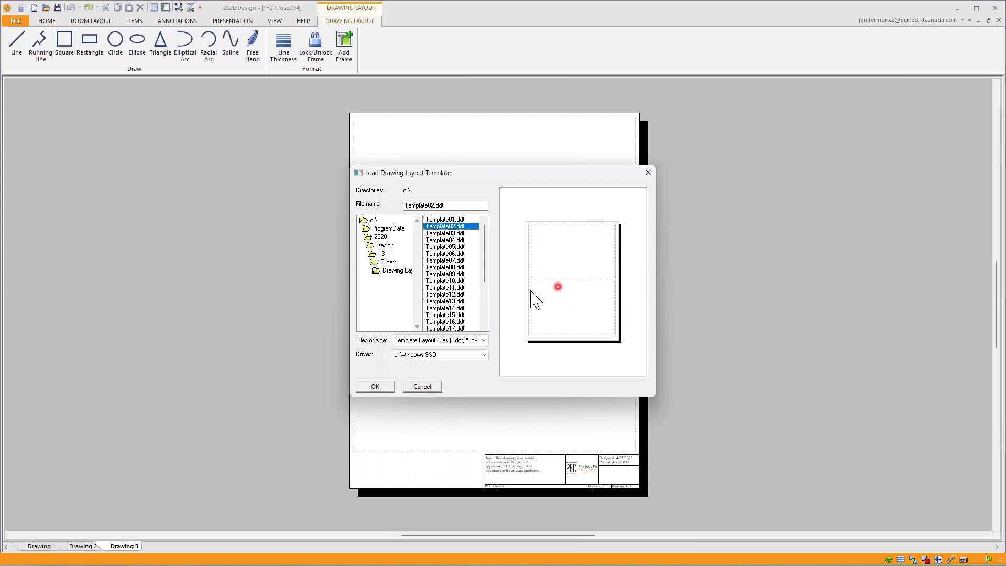
pyautogui.click(376, 388)
# Add a fifth drawing page with the same two-frame Template02.ddt layout.
pyautogui.rightClick(742, 346)
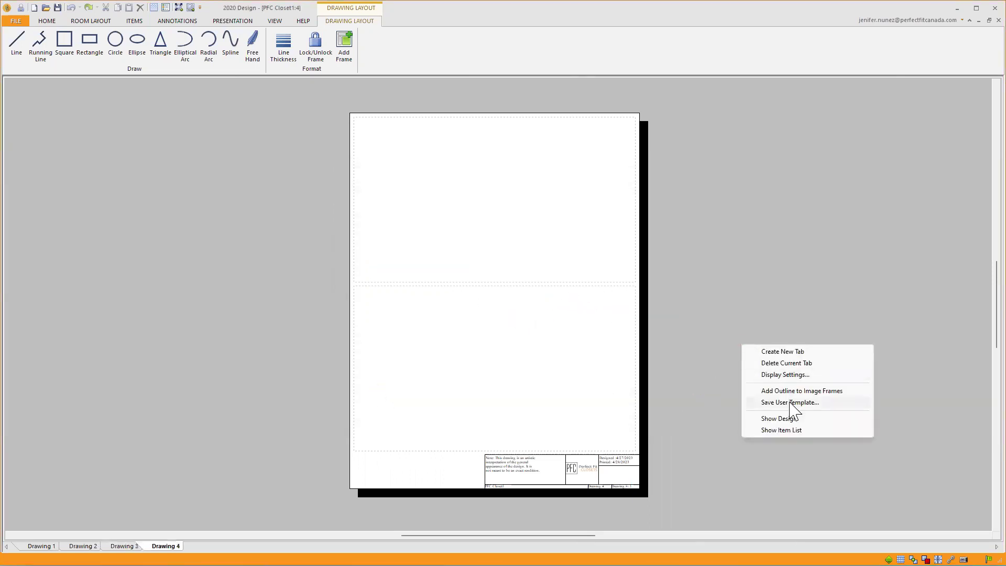
pyautogui.click(782, 352)
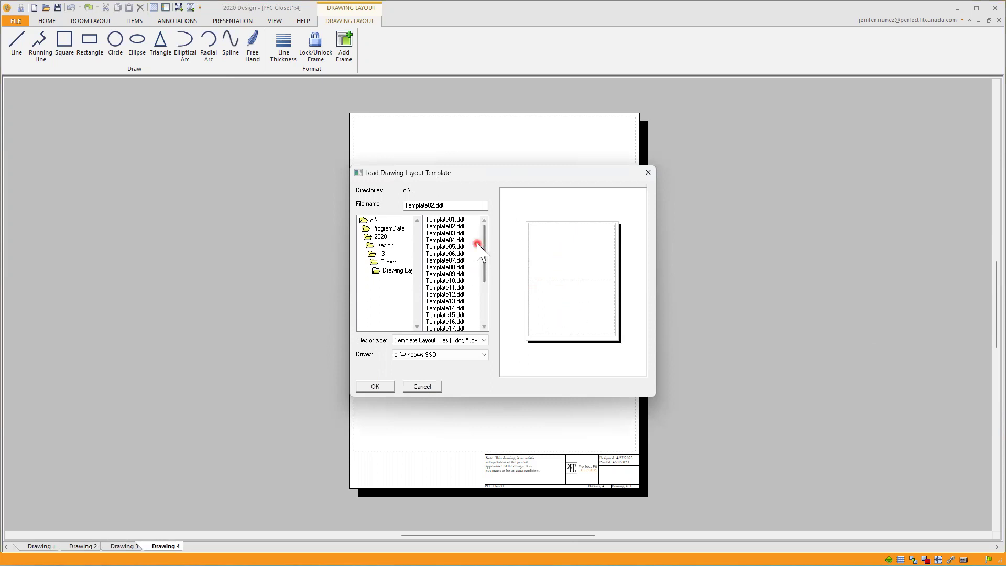
pyautogui.click(375, 386)
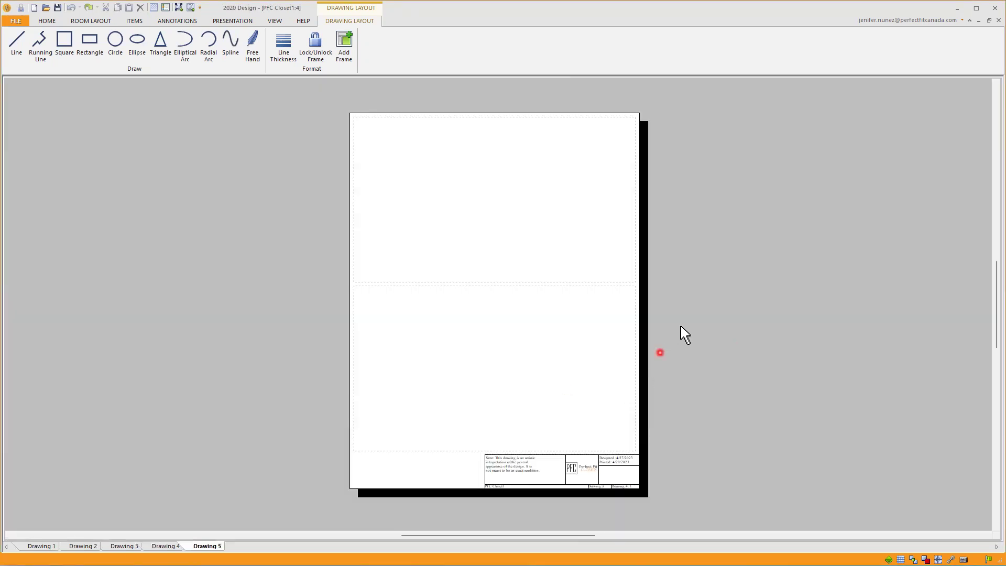
# Compare the previews of Template07, Template06 and Template05, and add a sixth drawing page with the three-frame Template05.ddt.
pyautogui.rightClick(692, 321)
pyautogui.click(736, 328)
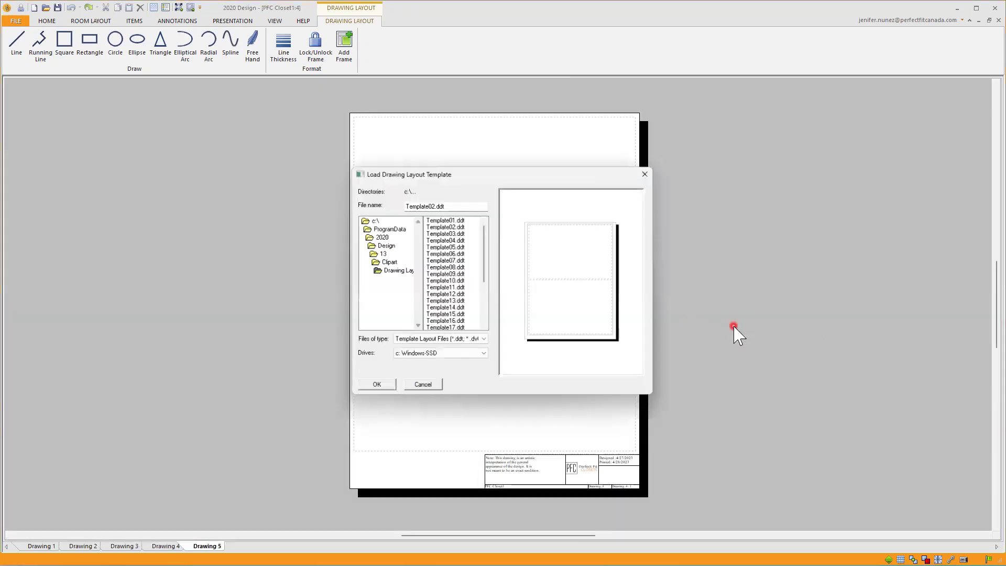
pyautogui.click(452, 260)
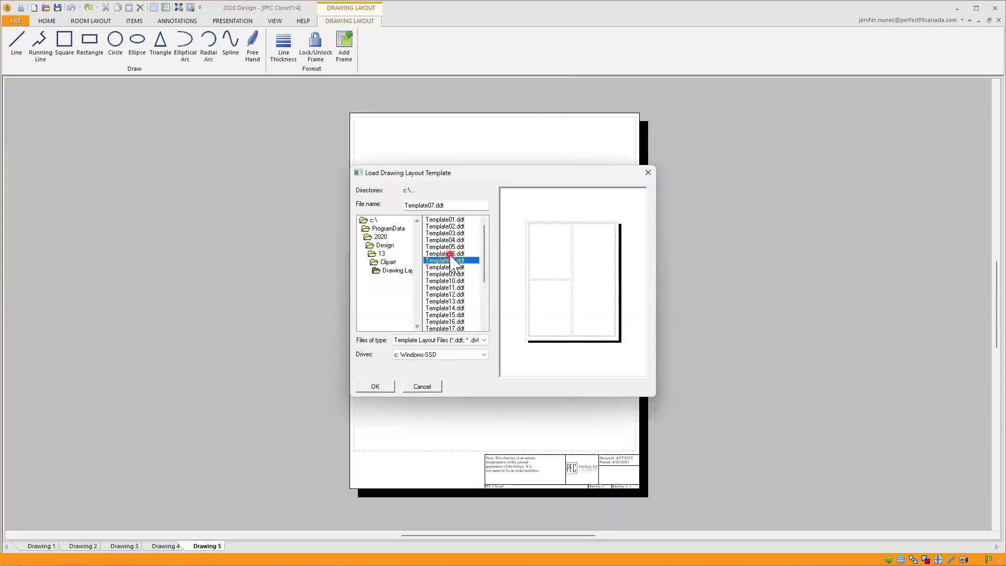
pyautogui.click(449, 254)
pyautogui.click(451, 247)
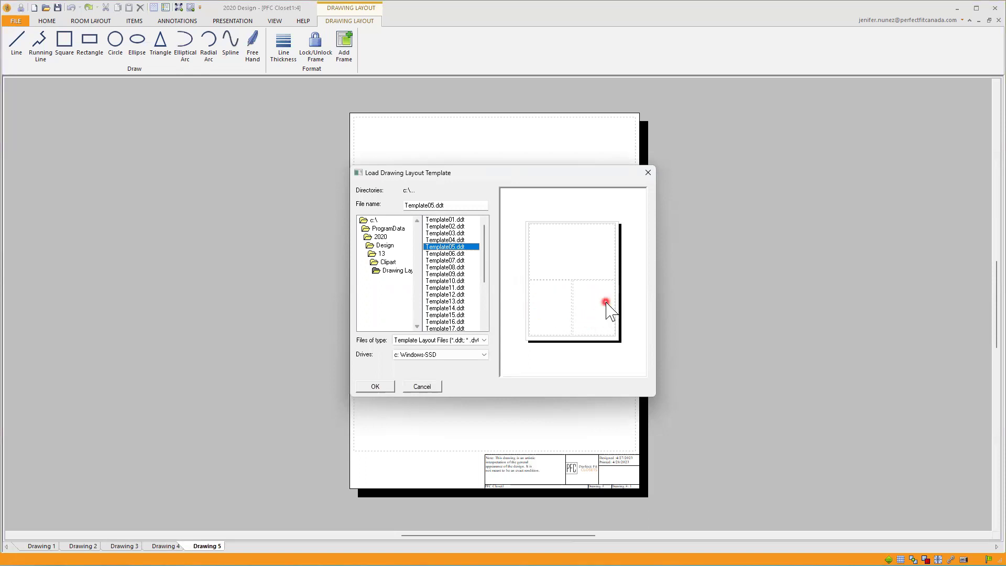
pyautogui.click(375, 386)
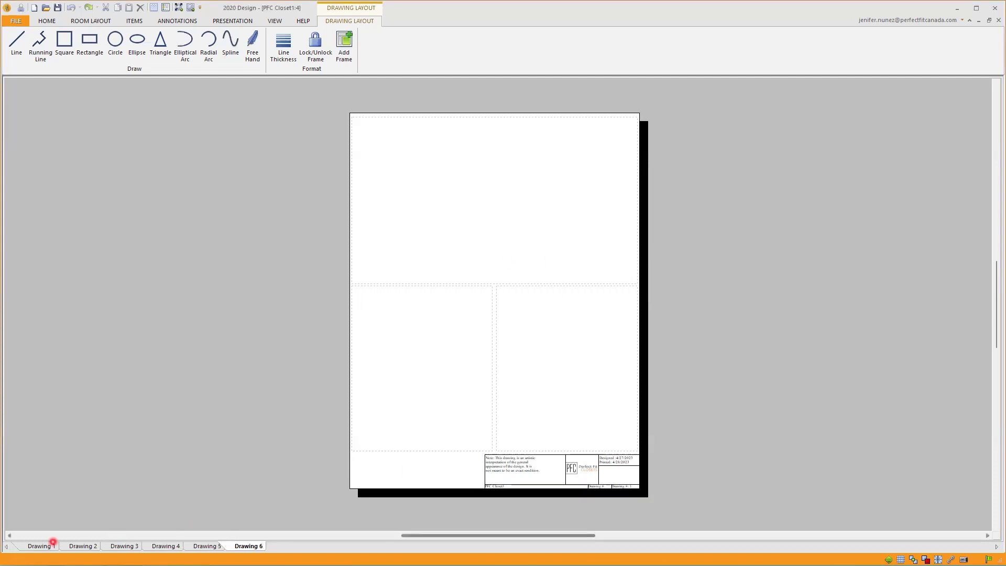
# Rename the Drawing 1 page as Cover.
pyautogui.click(46, 546)
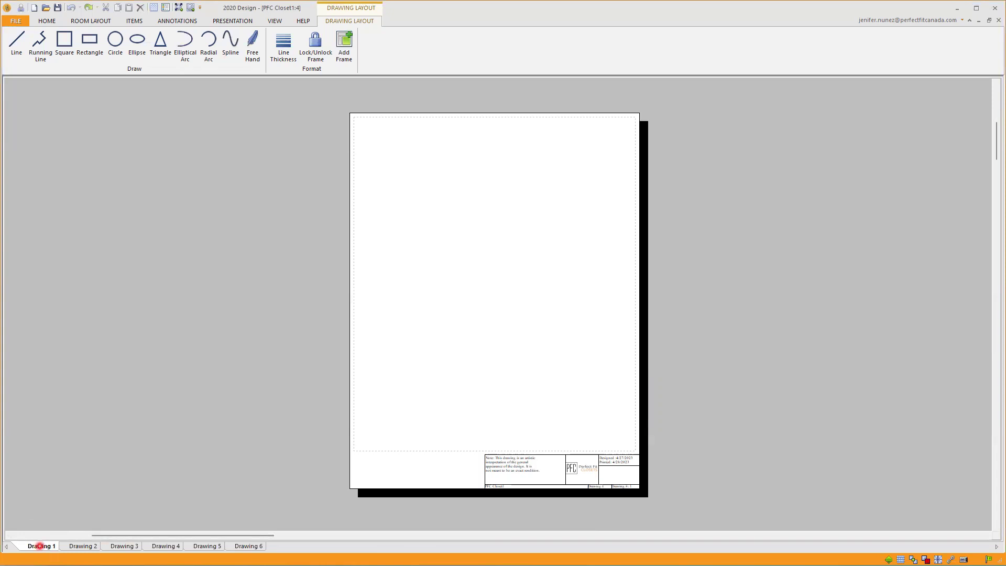
pyautogui.doubleClick(39, 546)
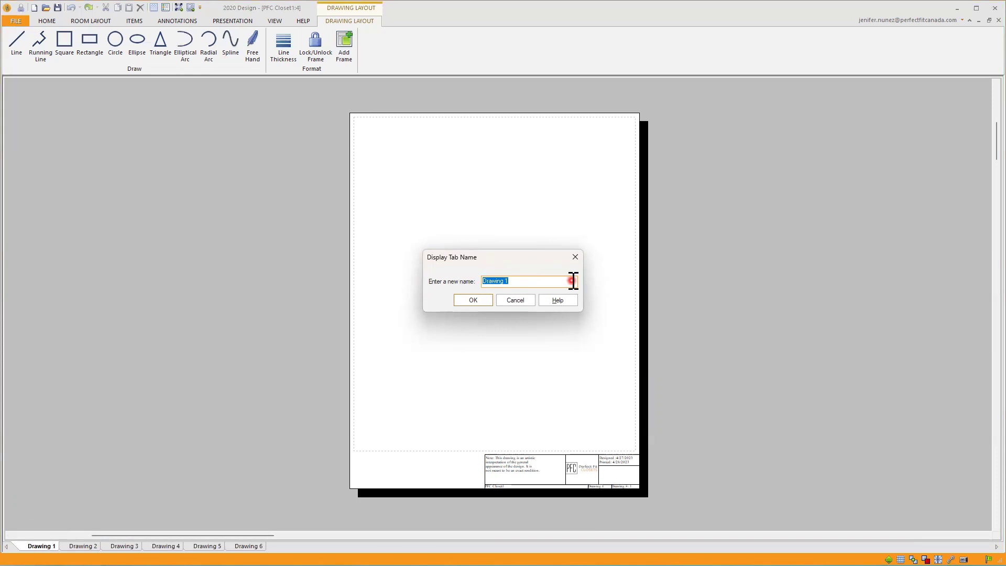
pyautogui.click(485, 302)
# Rename the Drawing 2 page as Elevation 1 & 2, copying the name for reuse.
pyautogui.doubleClick(77, 546)
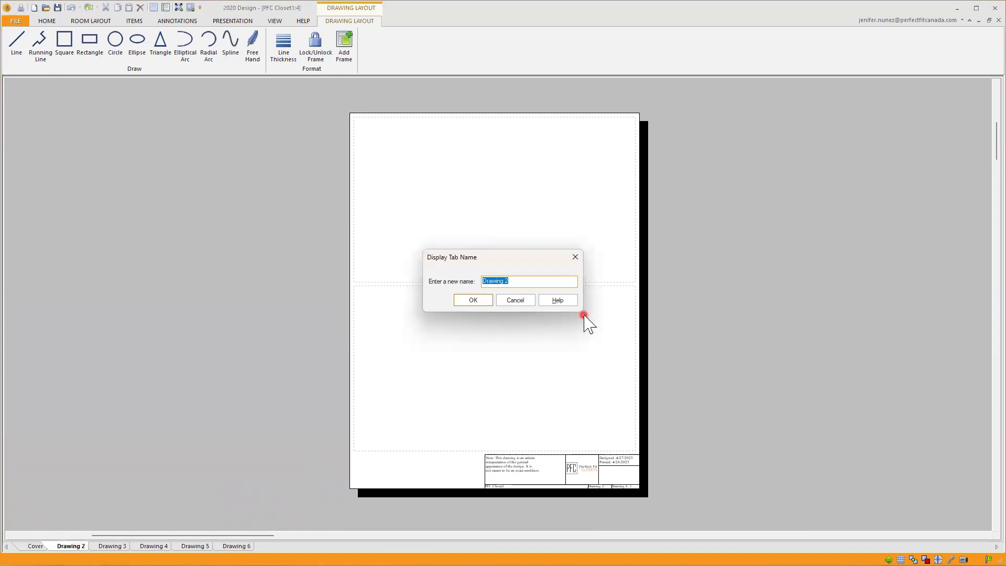
pyautogui.write('Elevation 1 &')
pyautogui.moveTo(541, 281); pyautogui.dragTo(439, 274)
pyautogui.hotkey('ctrl', 'c')
pyautogui.click(474, 300)
# Rename the Drawing 3 page as Elevation 3 & 4, reusing the copied page name.
pyautogui.doubleClick(125, 546)
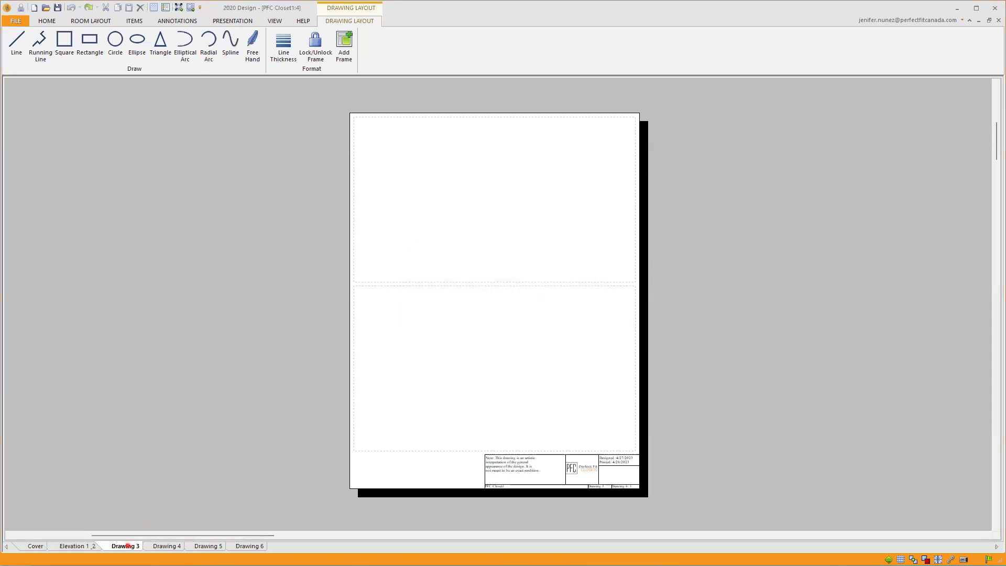
pyautogui.hotkey('ctrl', 'v')
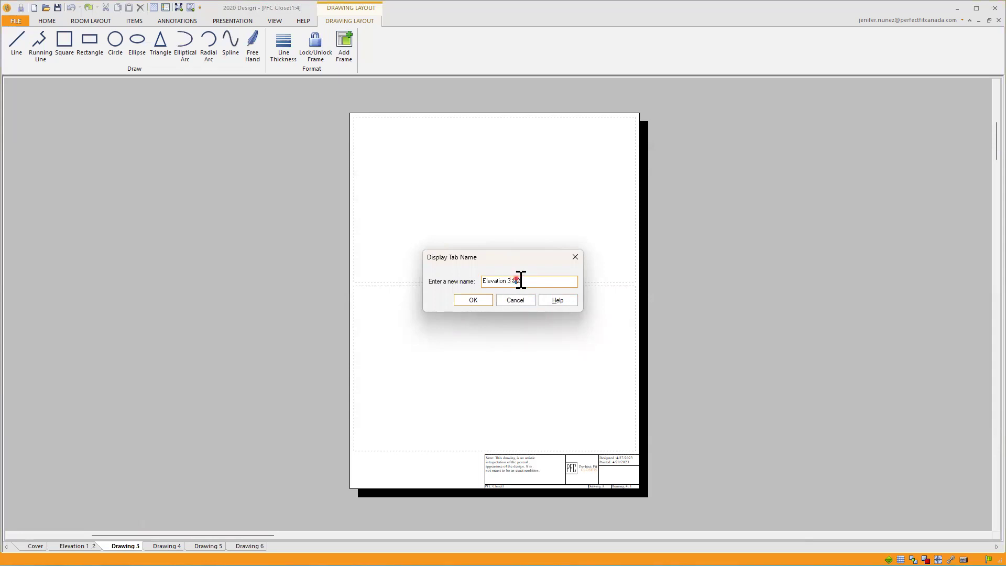
pyautogui.write('4')
pyautogui.click(475, 301)
# Rename the Drawing 4 page as Floor Plan & 3D and the Drawing 5 page as 3d.
pyautogui.doubleClick(173, 543)
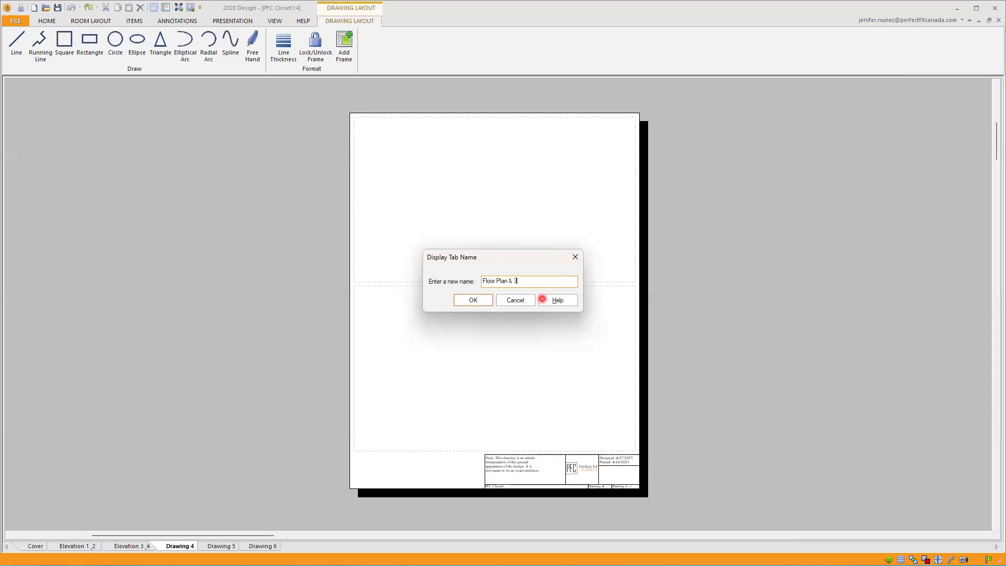
pyautogui.click(483, 302)
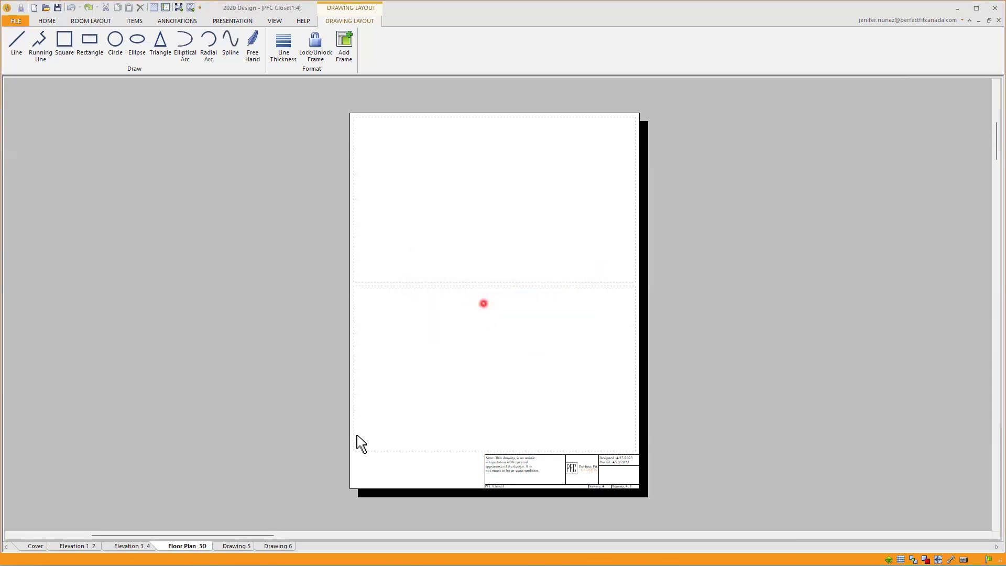
pyautogui.click(225, 546)
pyautogui.doubleClick(229, 546)
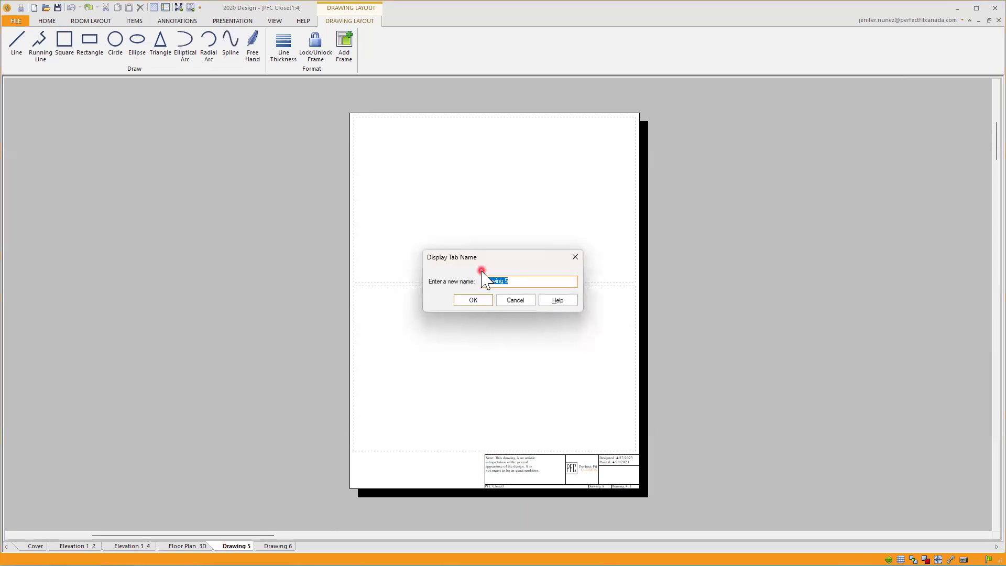
pyautogui.click(480, 302)
# Rename the Drawing 6 page as 3d1.
pyautogui.click(257, 546)
pyautogui.doubleClick(263, 546)
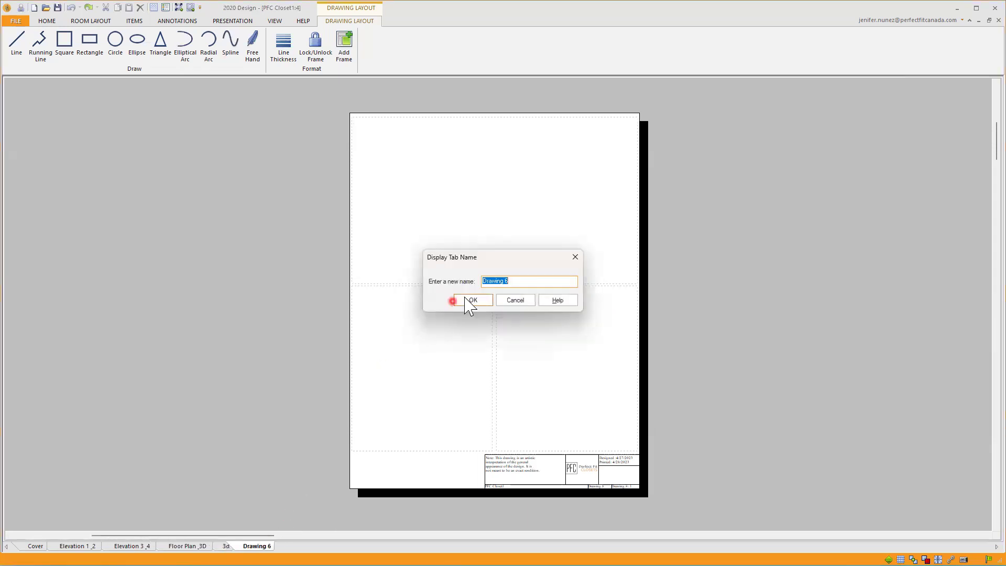
pyautogui.write('3d1')
pyautogui.click(469, 303)
# Load the image Logo Template pic.jpg from the Desktop folder into the empty frame on the Cover page.
pyautogui.click(33, 546)
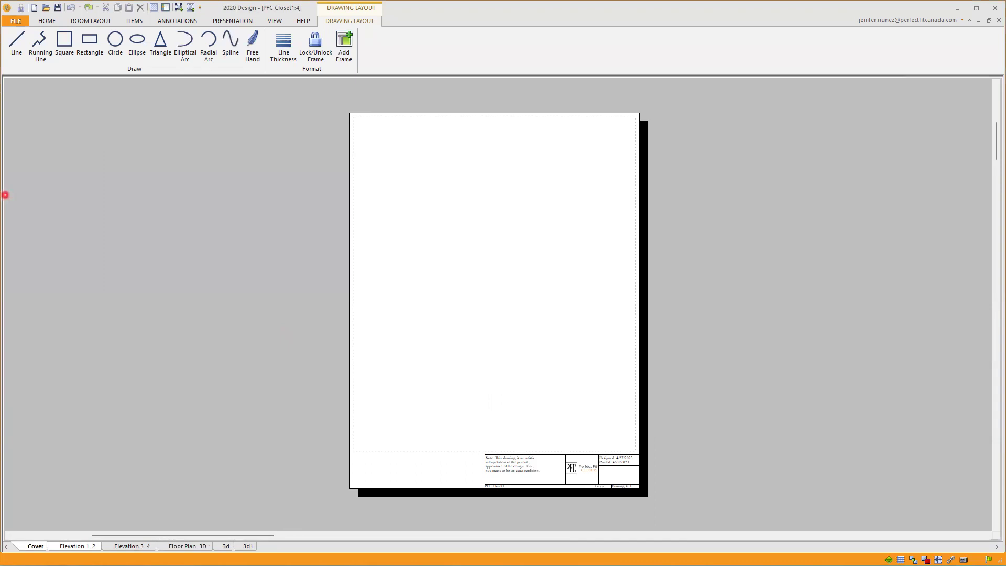
pyautogui.rightClick(457, 291)
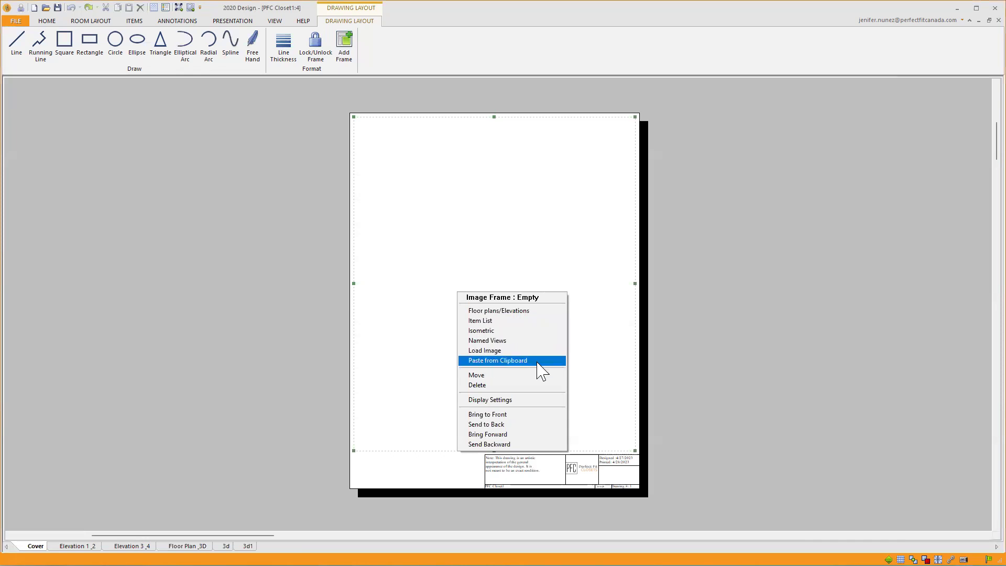
pyautogui.click(498, 351)
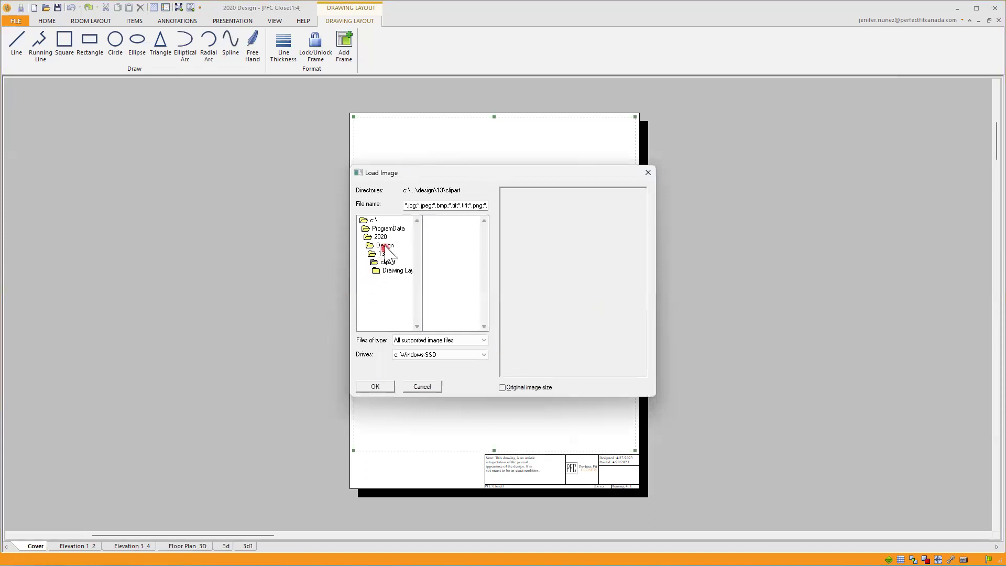
pyautogui.doubleClick(375, 220)
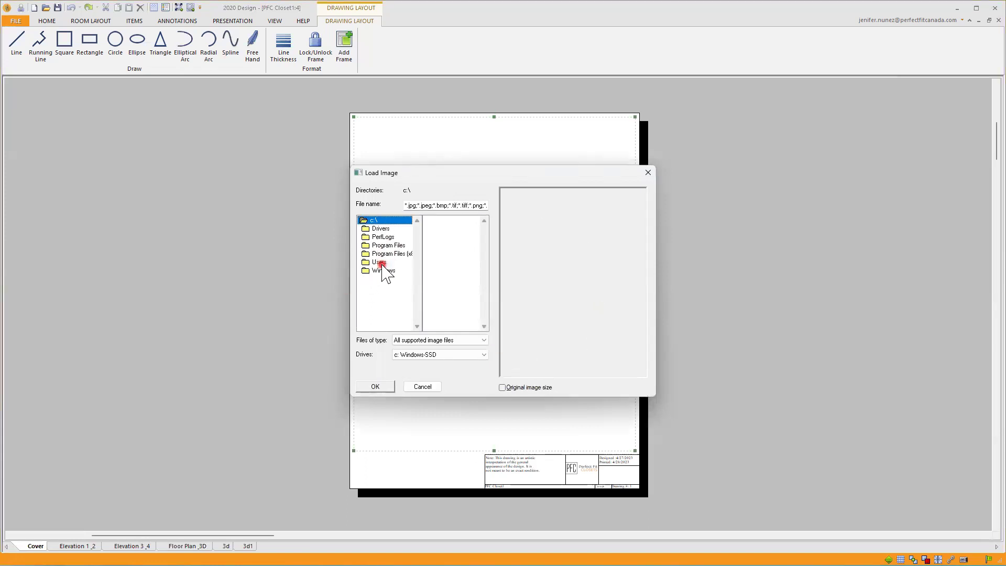
pyautogui.doubleClick(381, 262)
pyautogui.doubleClick(381, 234)
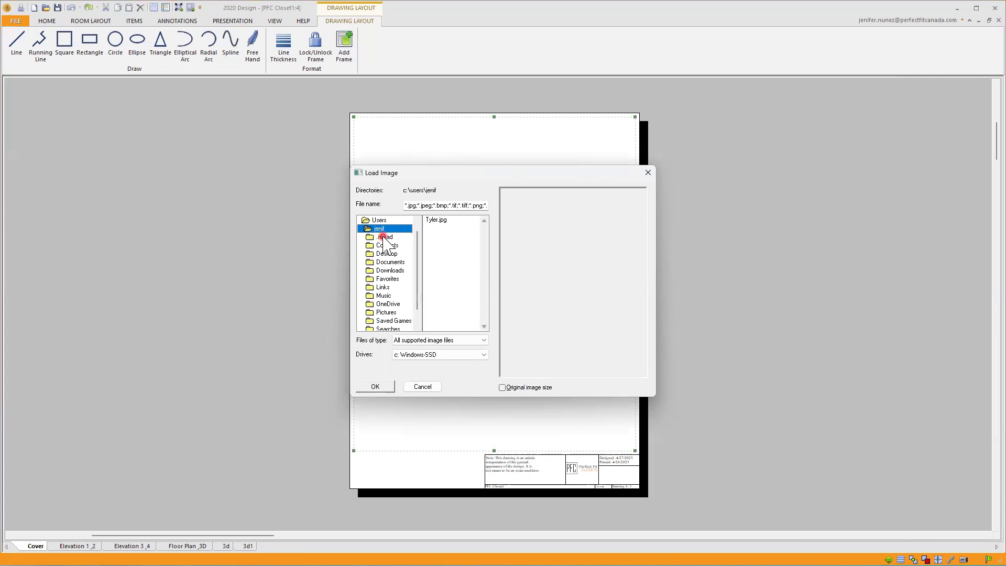
pyautogui.doubleClick(387, 254)
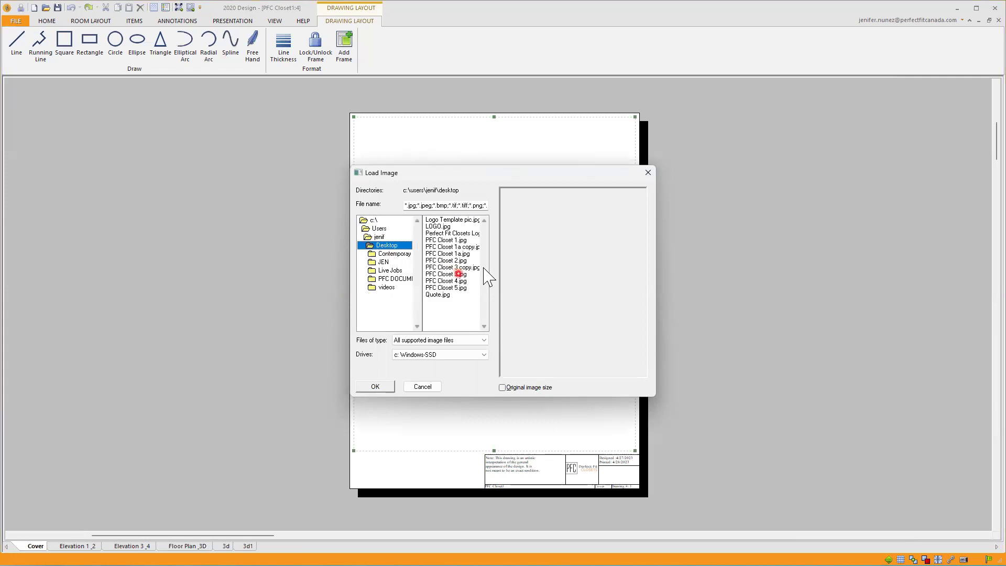
pyautogui.click(460, 221)
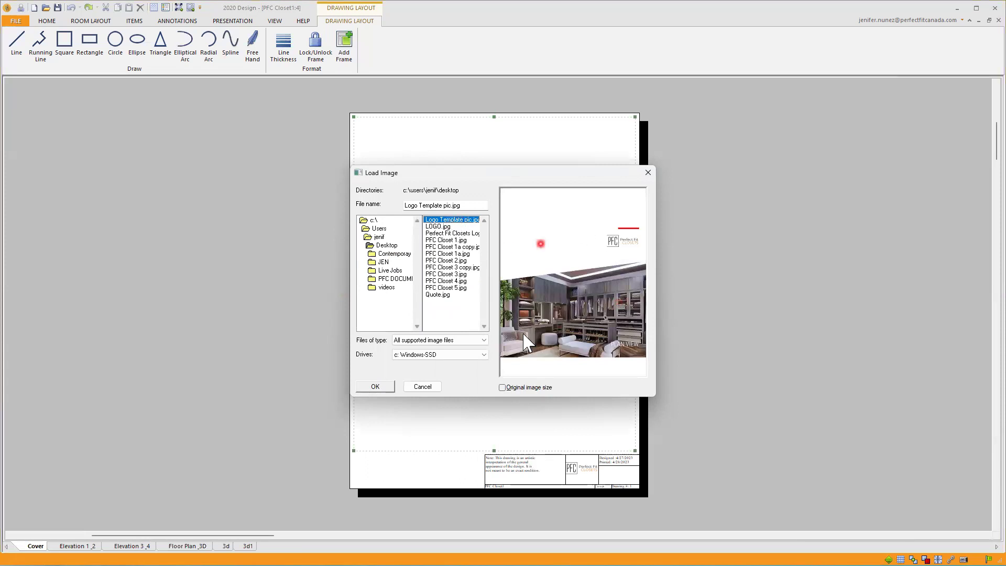
pyautogui.click(378, 387)
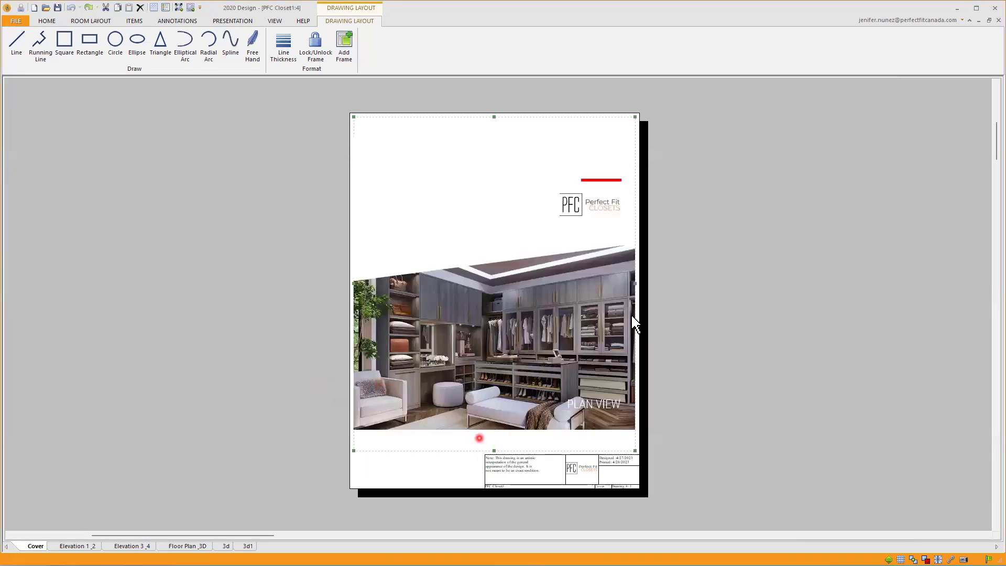
# Move the cover picture down within its frame so it meets the frame's lower edge.
pyautogui.rightClick(481, 309)
pyautogui.click(518, 347)
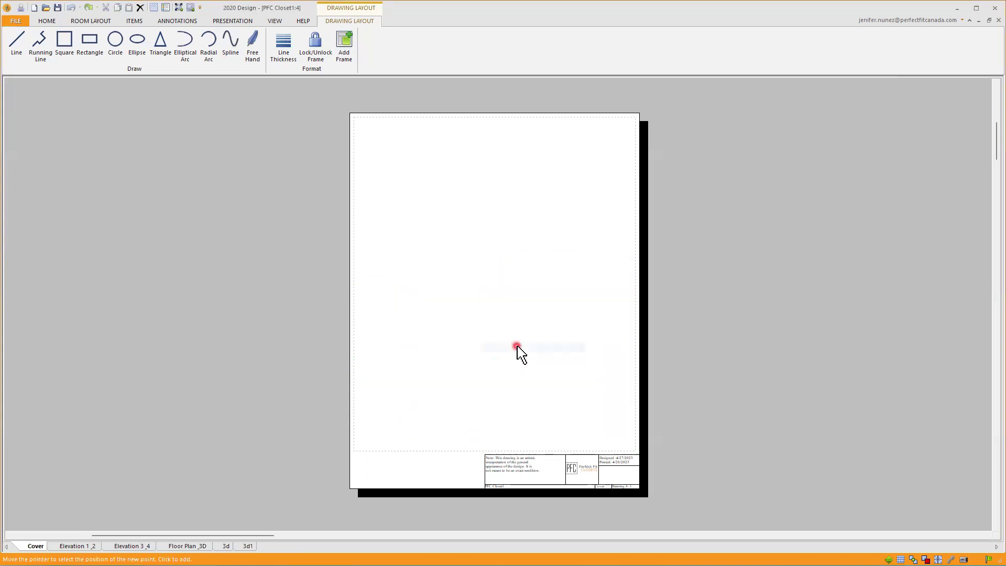
pyautogui.moveTo(518, 315)
pyautogui.mouseDown()
pyautogui.moveTo(407, 205)
pyautogui.moveTo(348, 117)
pyautogui.moveTo(353, 141)
pyautogui.moveTo(352, 85)
pyautogui.moveTo(356, 139)
pyautogui.mouseUp()
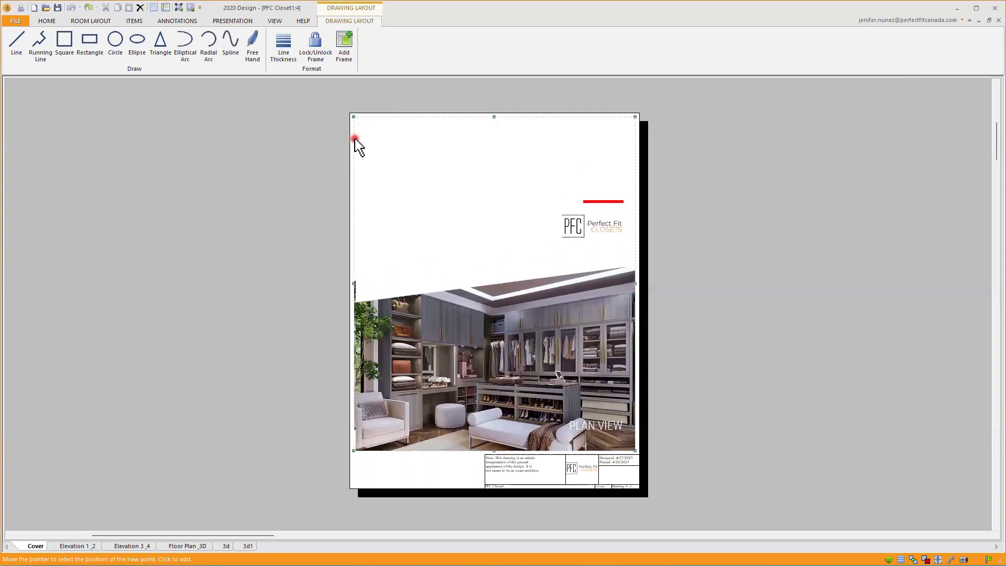
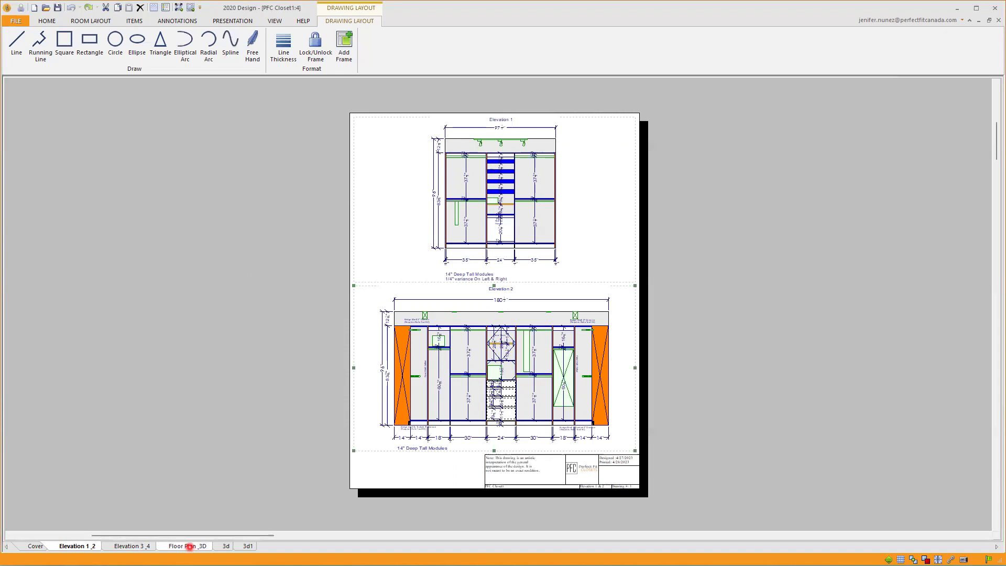
# Place the Elevation 3 view in the upper frame of the Elevation 3 & 4 page.
pyautogui.click(126, 546)
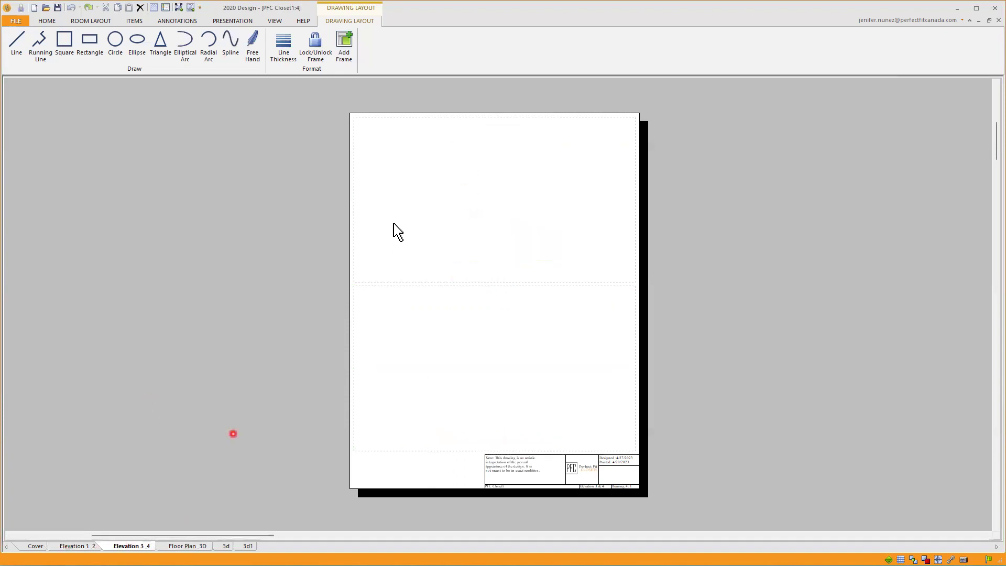
pyautogui.rightClick(426, 203)
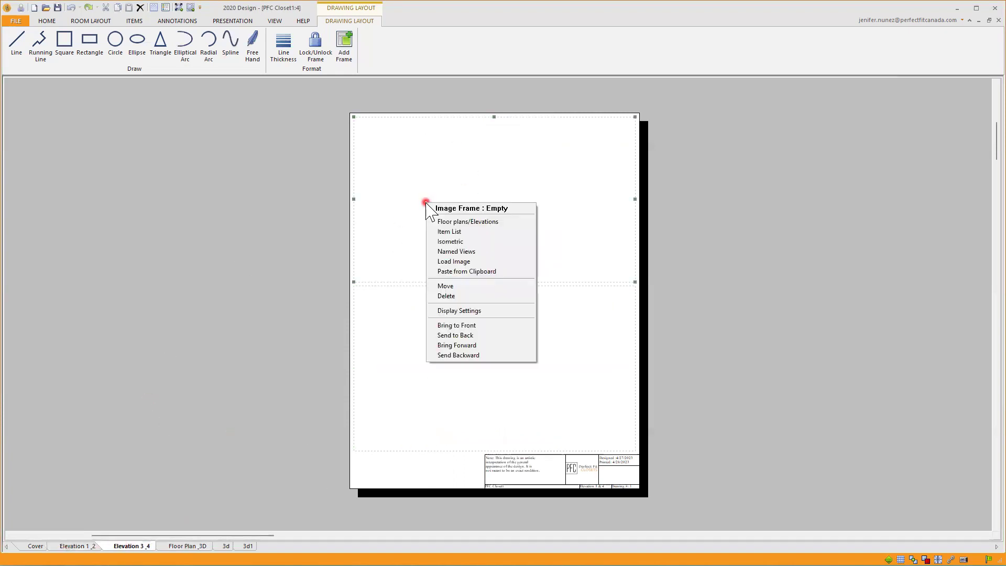
pyautogui.click(468, 223)
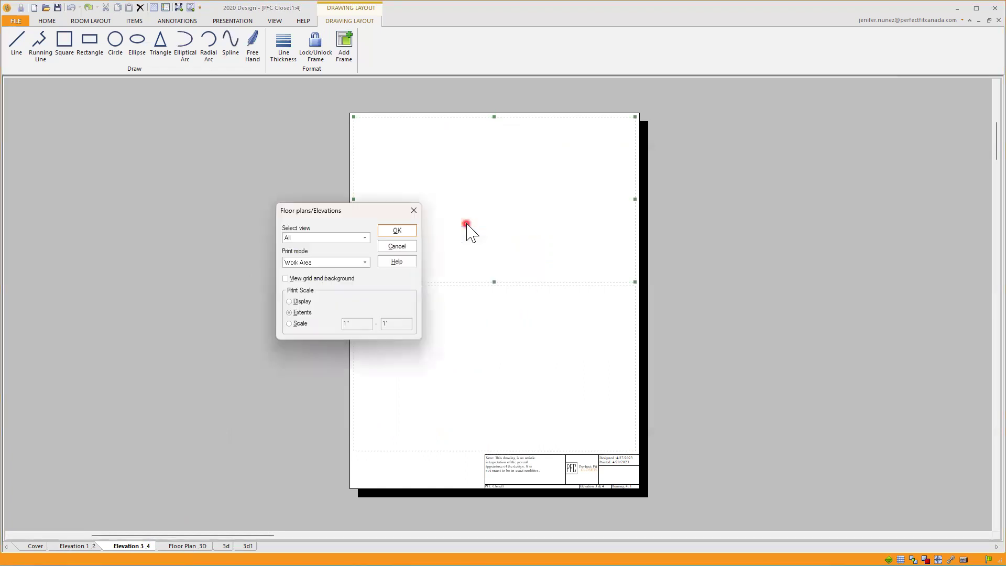
pyautogui.click(364, 237)
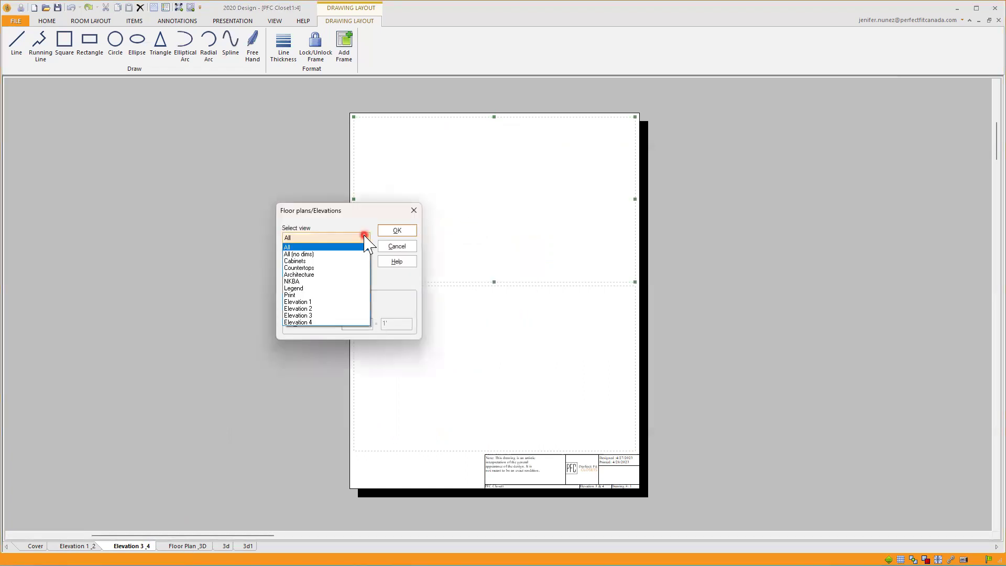
pyautogui.click(314, 315)
pyautogui.click(399, 230)
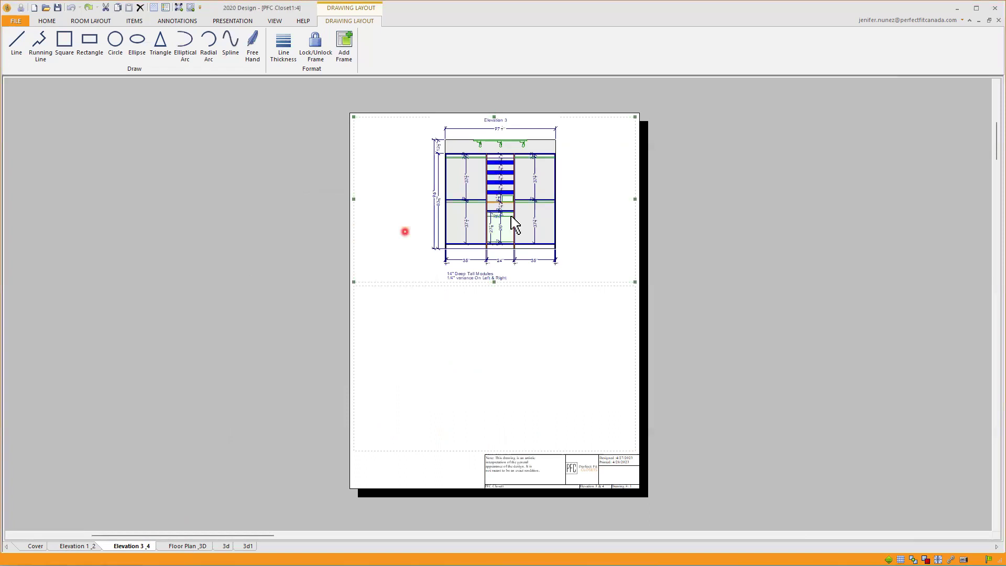
# Place the Elevation 4 view in the lower frame of the Elevation 3 & 4 page.
pyautogui.rightClick(415, 368)
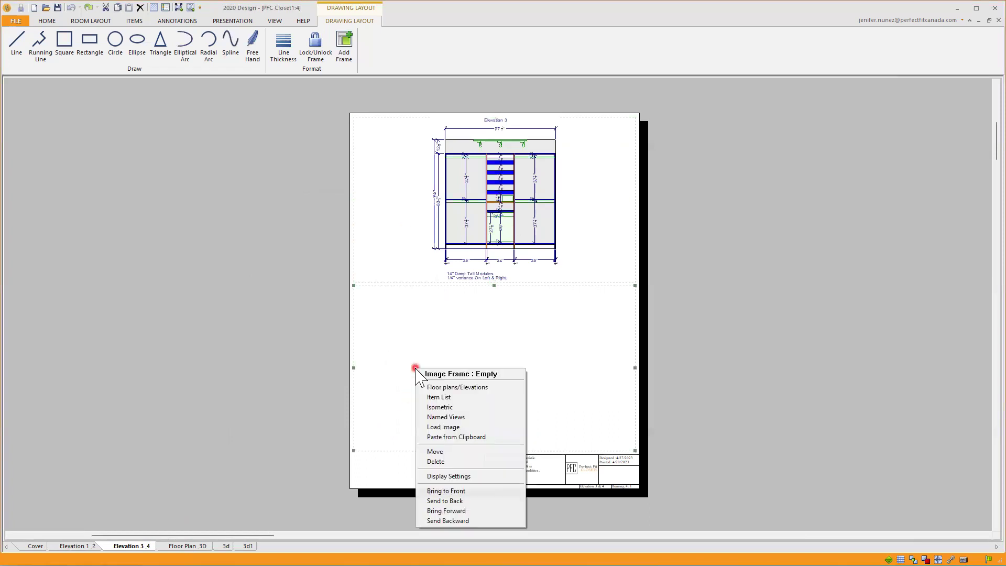
pyautogui.click(451, 386)
pyautogui.click(354, 261)
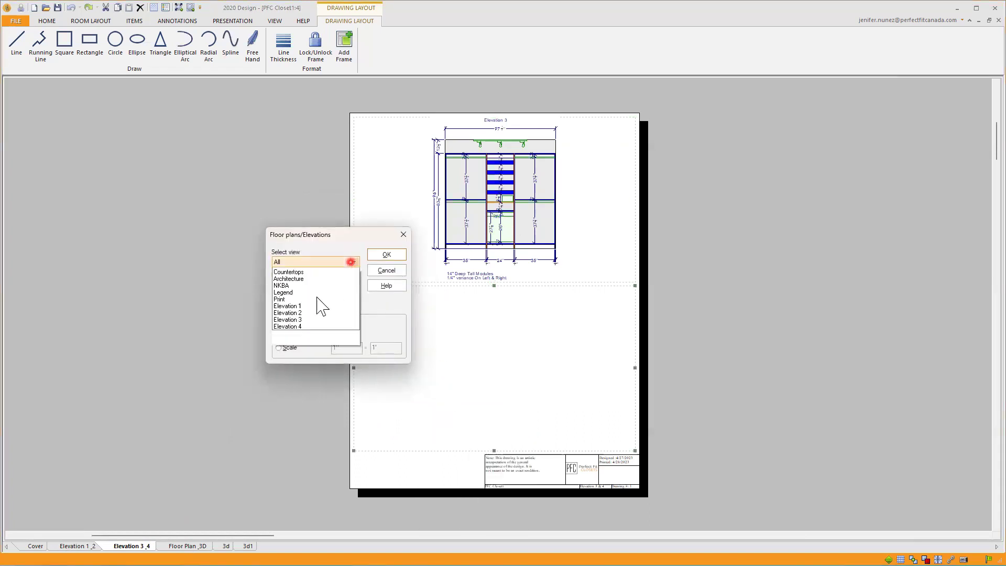
pyautogui.click(303, 345)
pyautogui.click(386, 254)
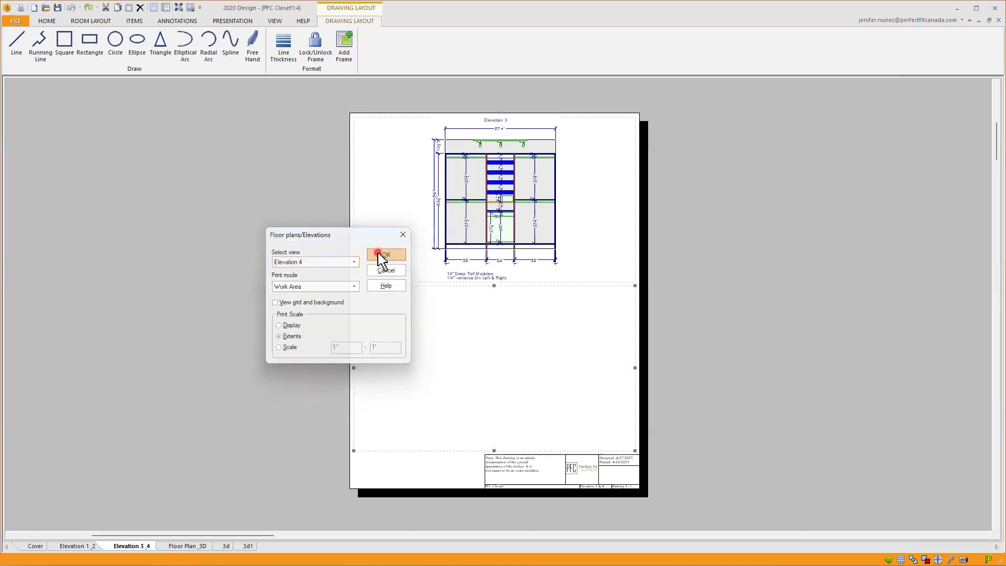
# Switch to the Floor Plan _3D page of the drawing layout.
pyautogui.click(185, 546)
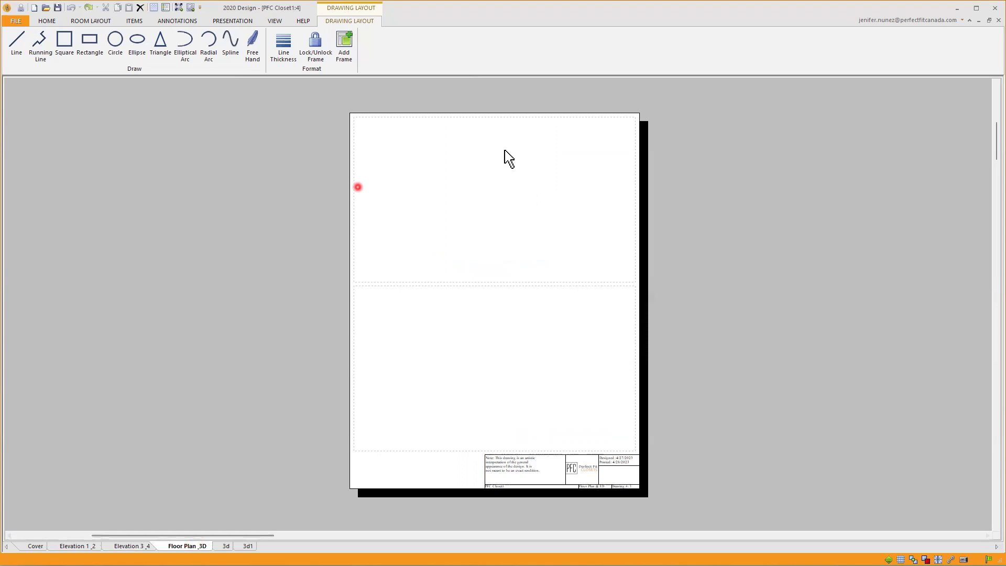
pyautogui.rightClick(460, 208)
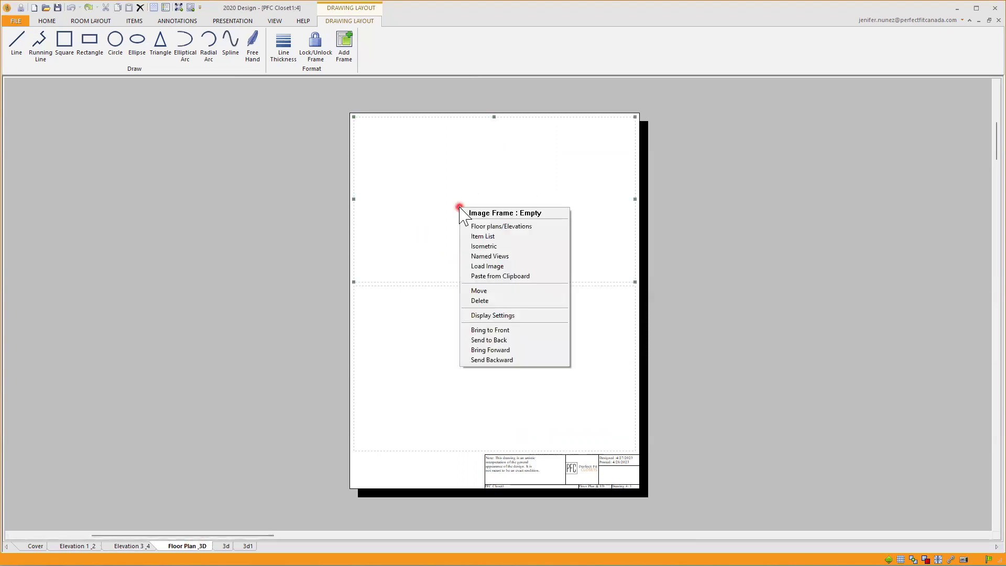
pyautogui.click(494, 266)
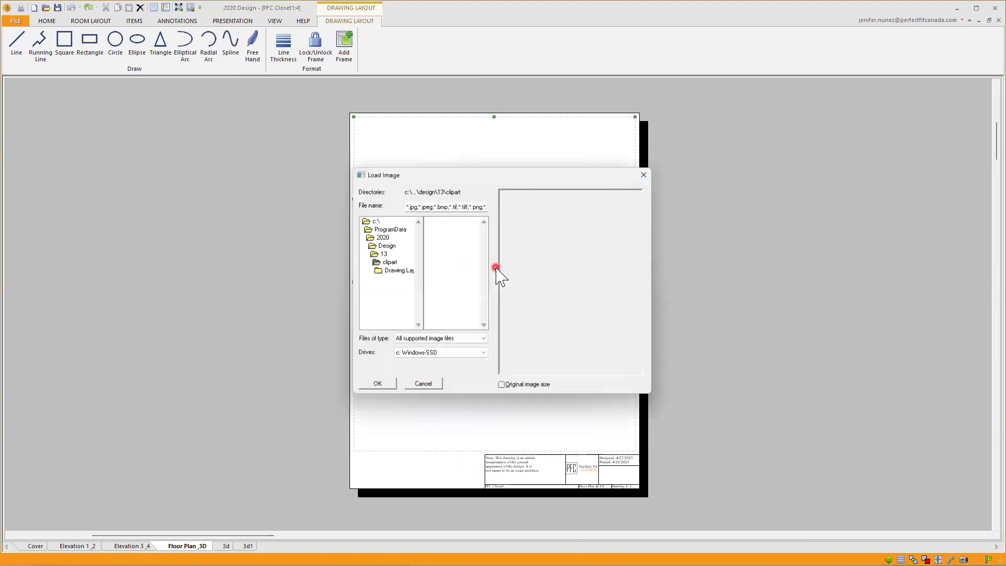
pyautogui.click(383, 228)
pyautogui.doubleClick(381, 221)
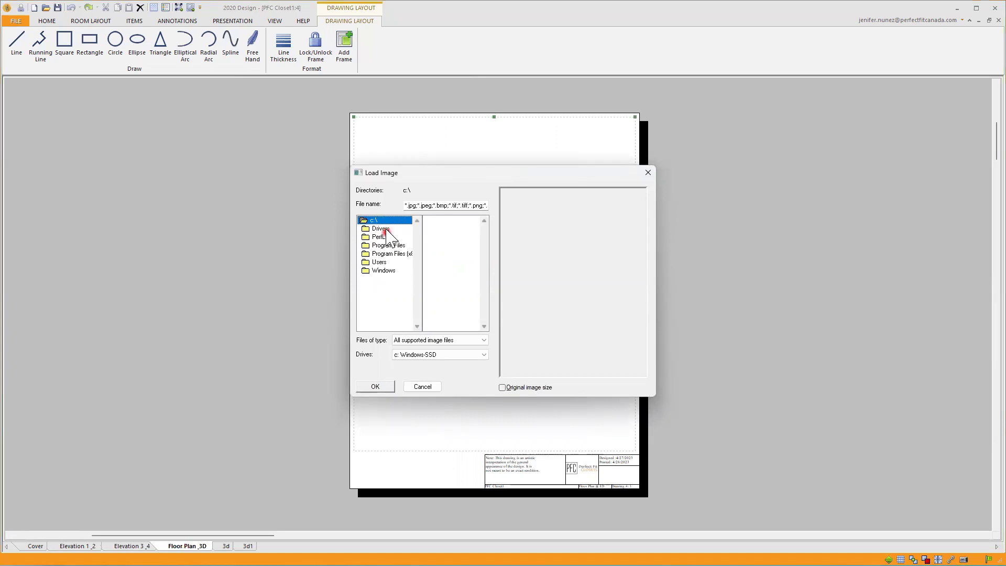
pyautogui.doubleClick(380, 262)
pyautogui.doubleClick(383, 237)
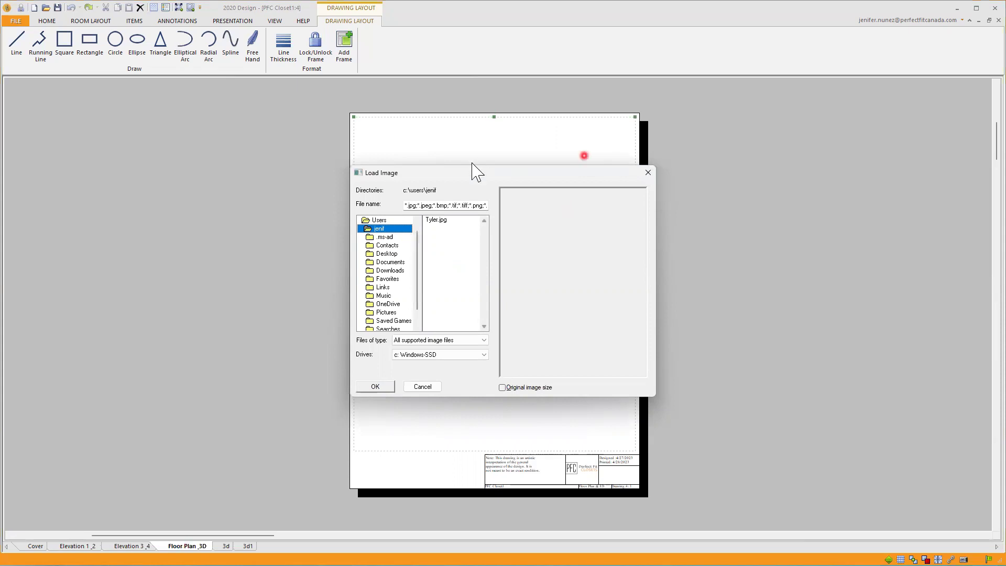
pyautogui.click(652, 173)
# Place the floor plan view All in the page's upper frame, using Work Area print mode and the Extents scale.
pyautogui.rightClick(499, 181)
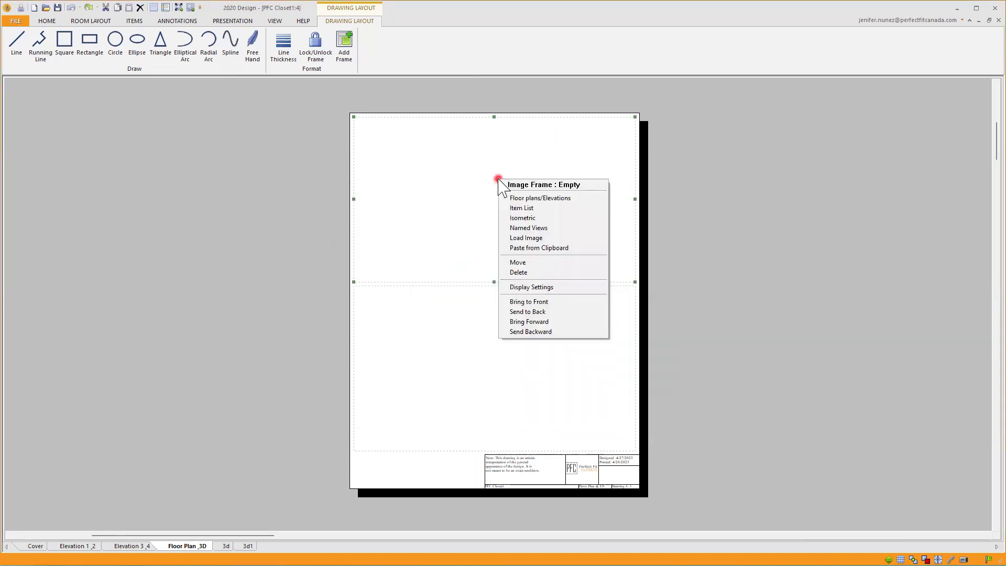
pyautogui.click(541, 199)
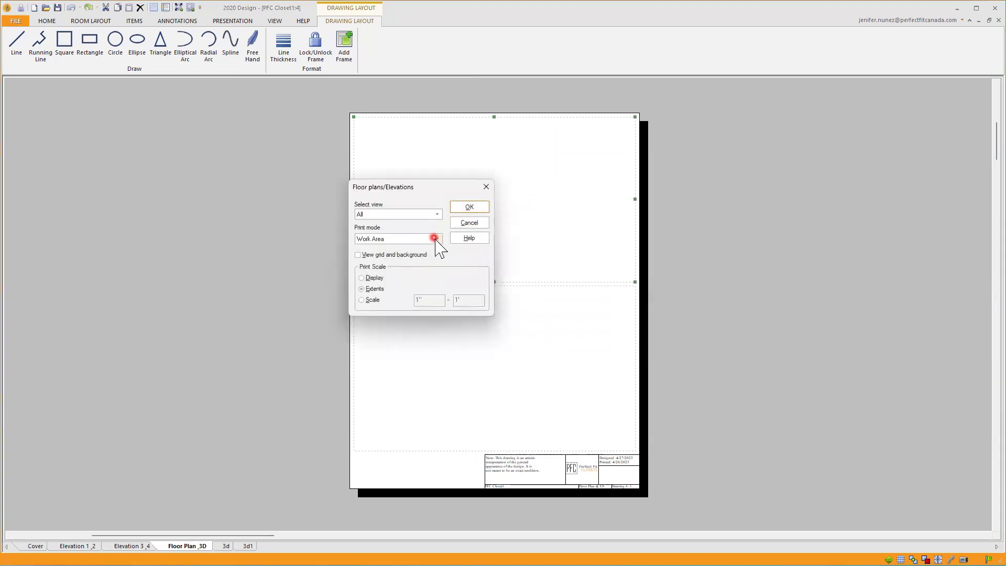
pyautogui.click(435, 215)
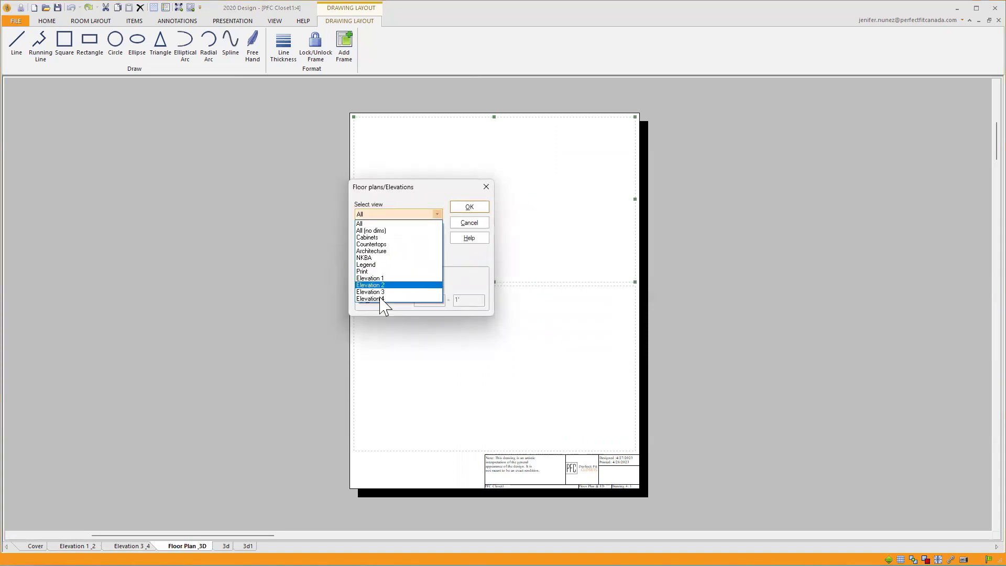
pyautogui.click(375, 225)
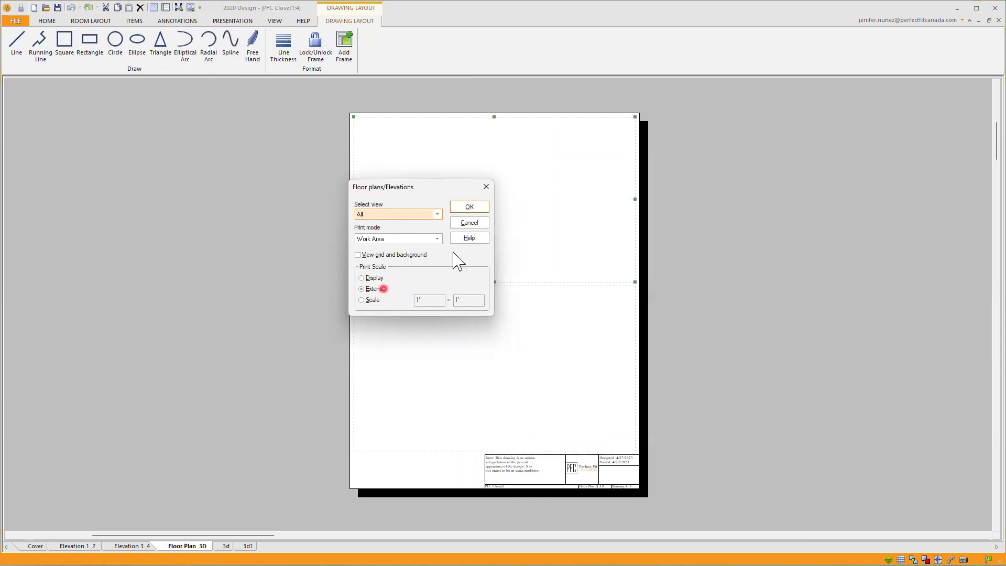
pyautogui.click(475, 206)
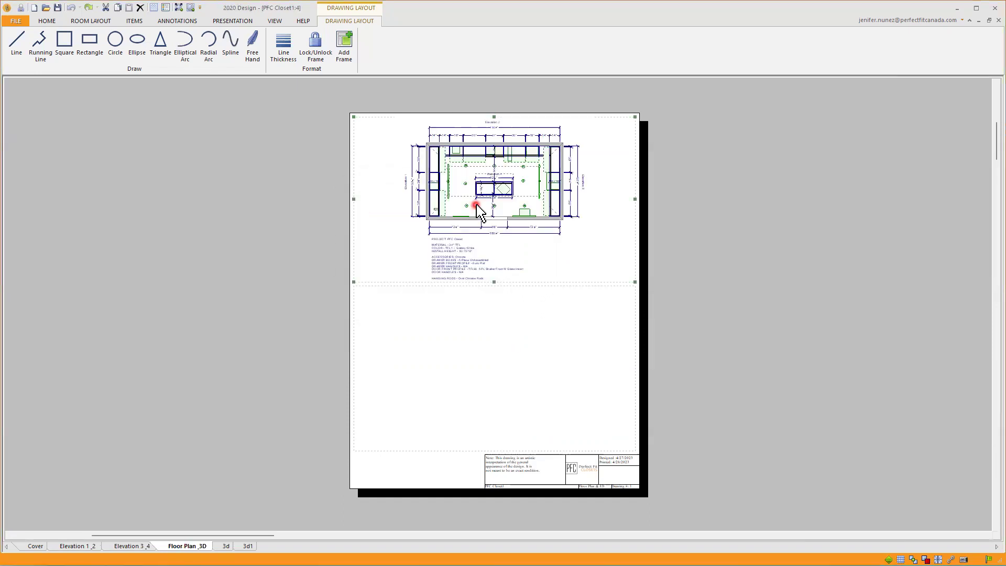
pyautogui.rightClick(443, 355)
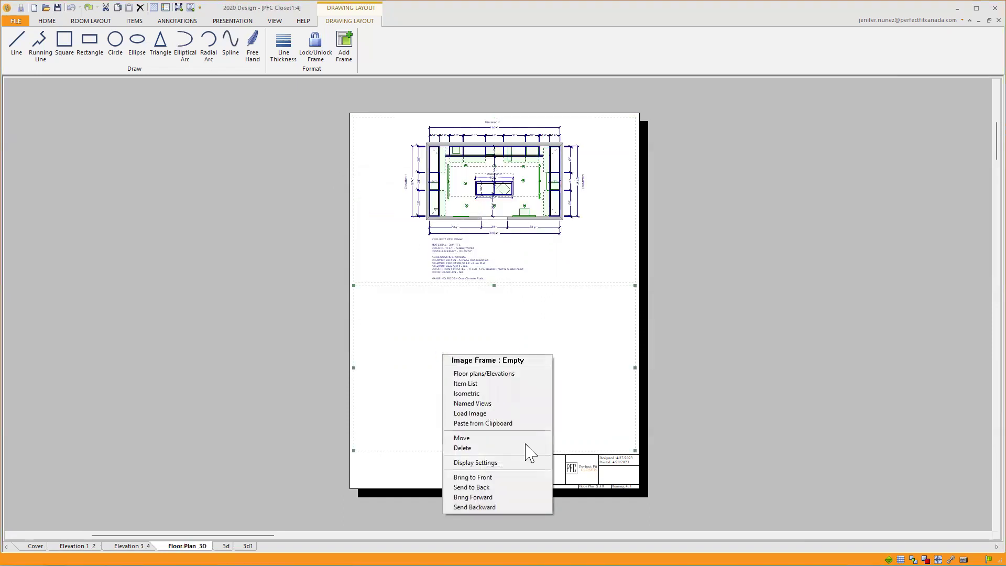
pyautogui.click(492, 405)
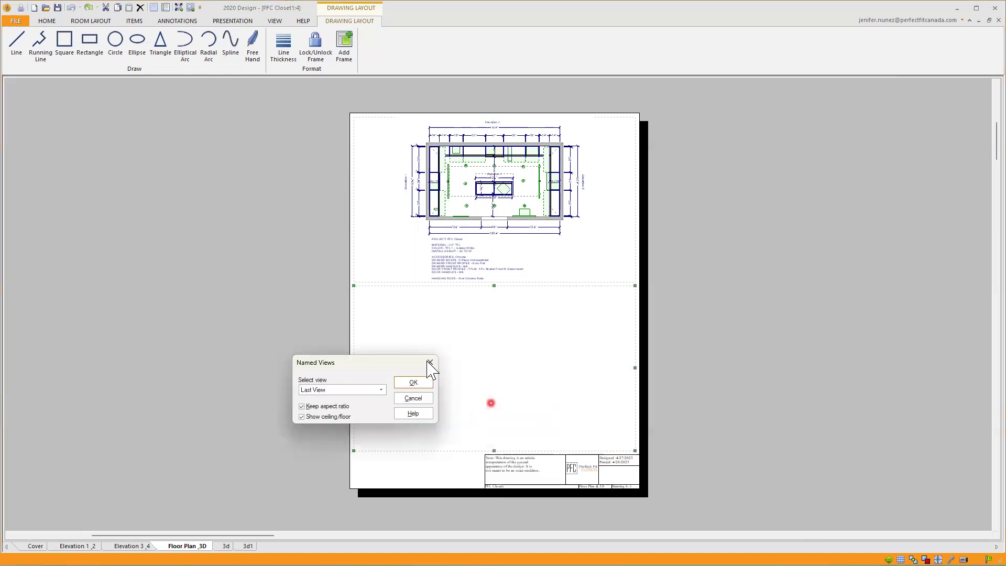
pyautogui.click(382, 389)
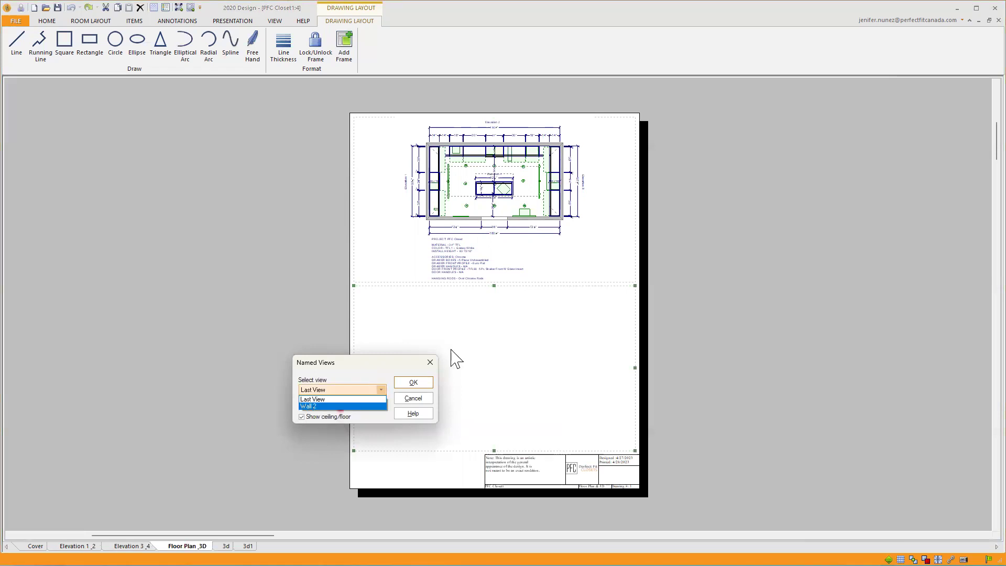
pyautogui.click(430, 363)
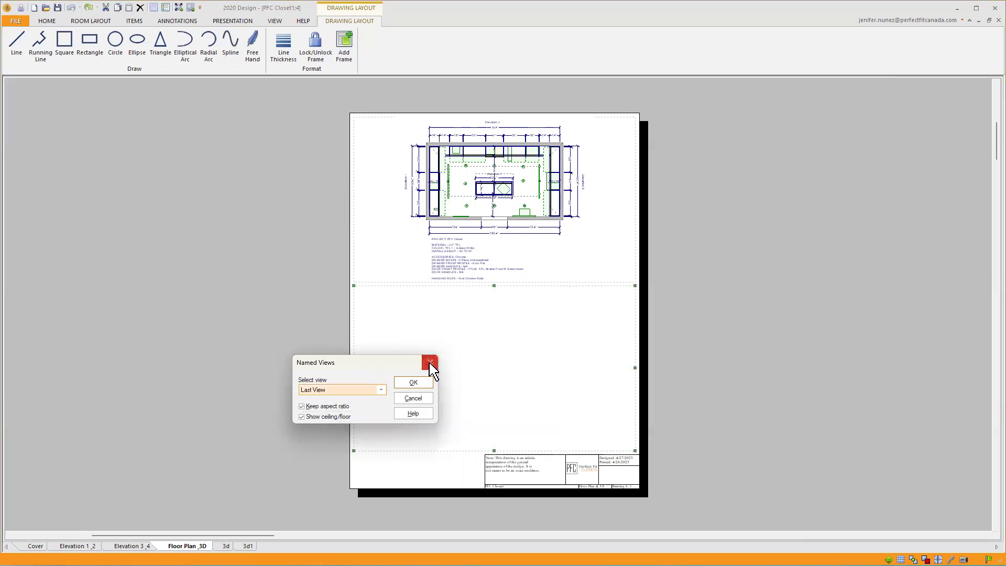
pyautogui.click(431, 364)
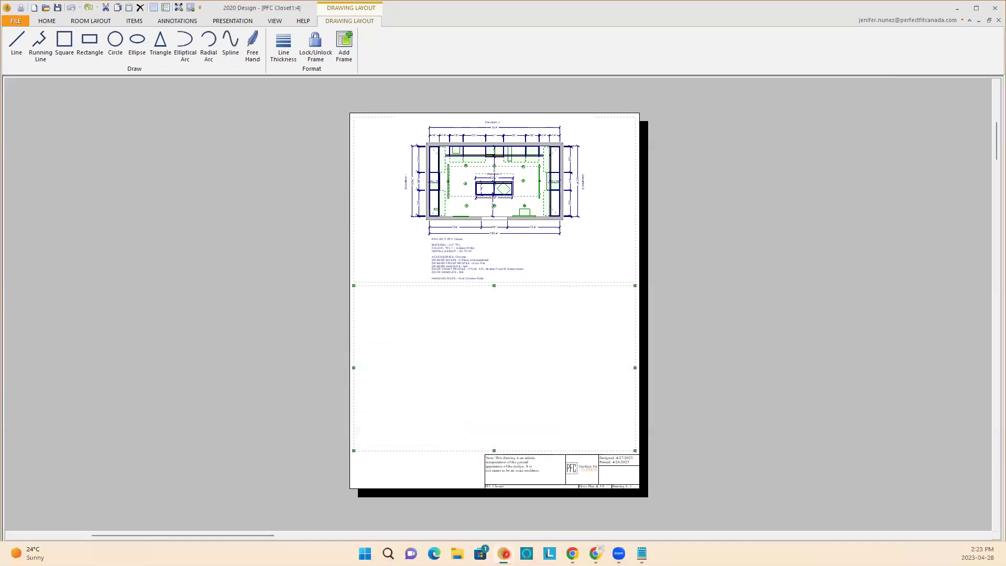
# Switch to the 2020 Rendering Module and orbit the closet to look straight down from above.
pyautogui.moveTo(504, 553)
pyautogui.click(444, 467)
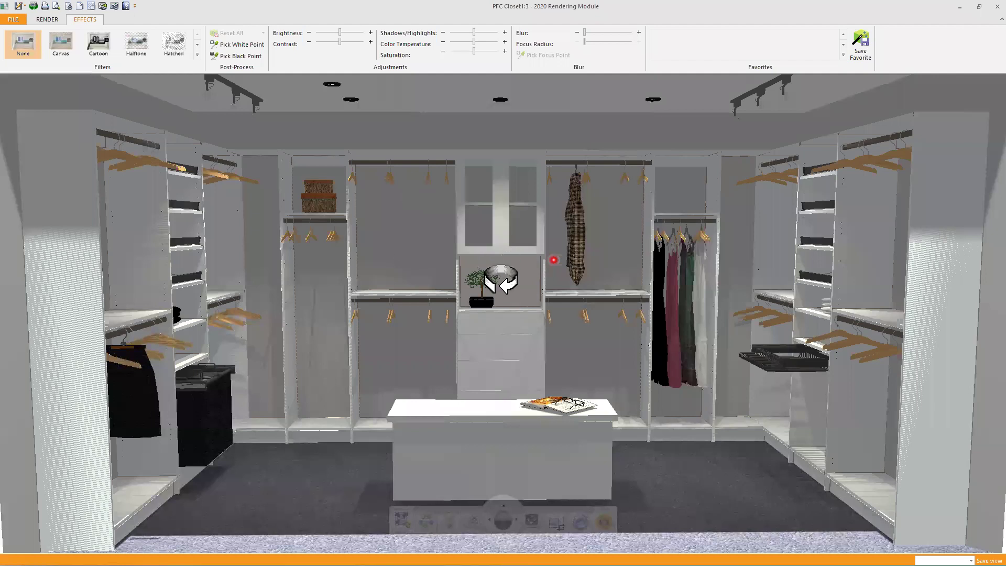
pyautogui.moveTo(554, 260); pyautogui.dragTo(494, 400)
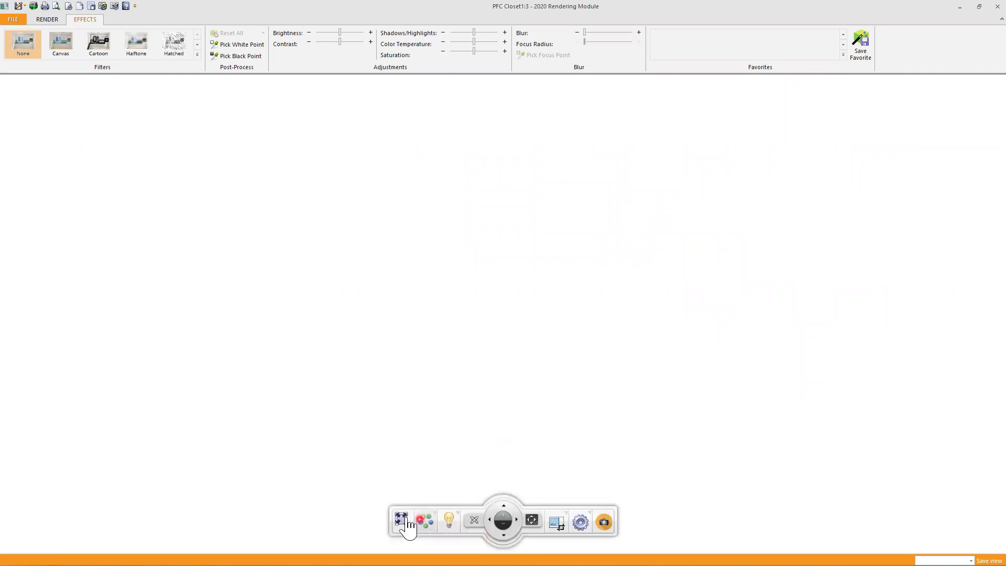
# Lower the clipping plane in Object clipping mode and disable clipping for the closet view.
pyautogui.click(557, 524)
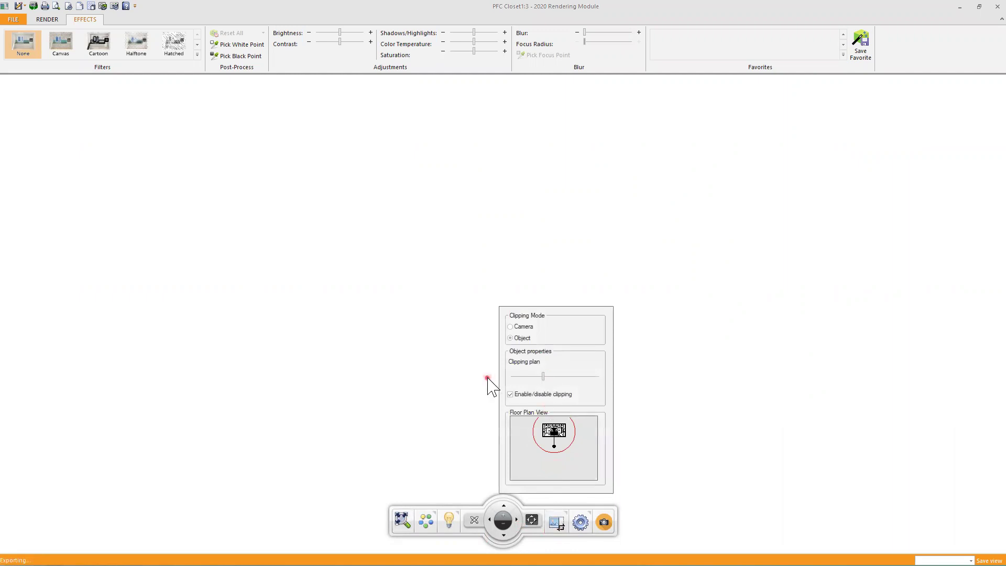
pyautogui.click(548, 376)
pyautogui.moveTo(543, 376); pyautogui.dragTo(522, 378)
pyautogui.click(510, 394)
pyautogui.click(511, 395)
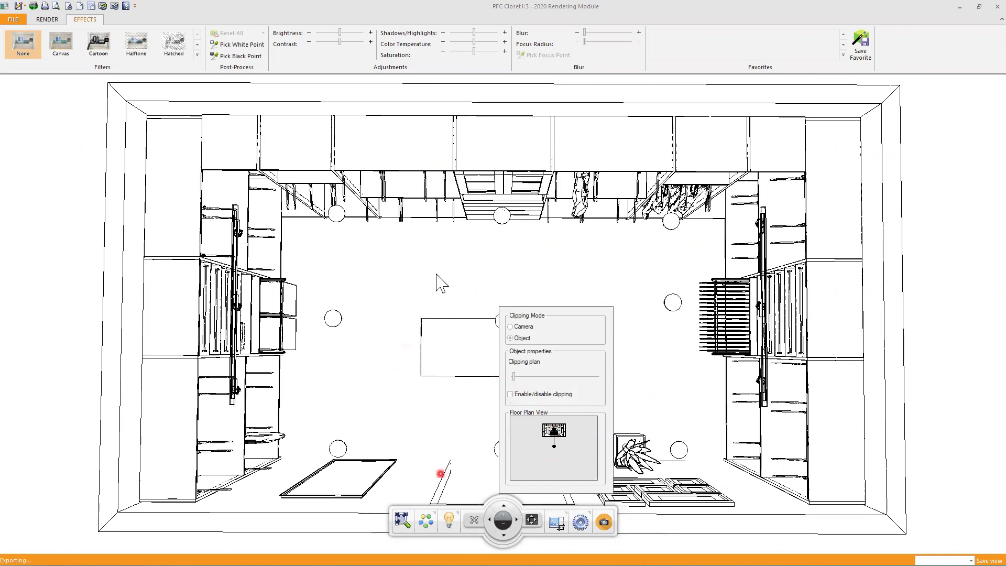
# Frame the whole closet from above and save it as a named view called Plan View.
pyautogui.moveTo(385, 350); pyautogui.dragTo(361, 397)
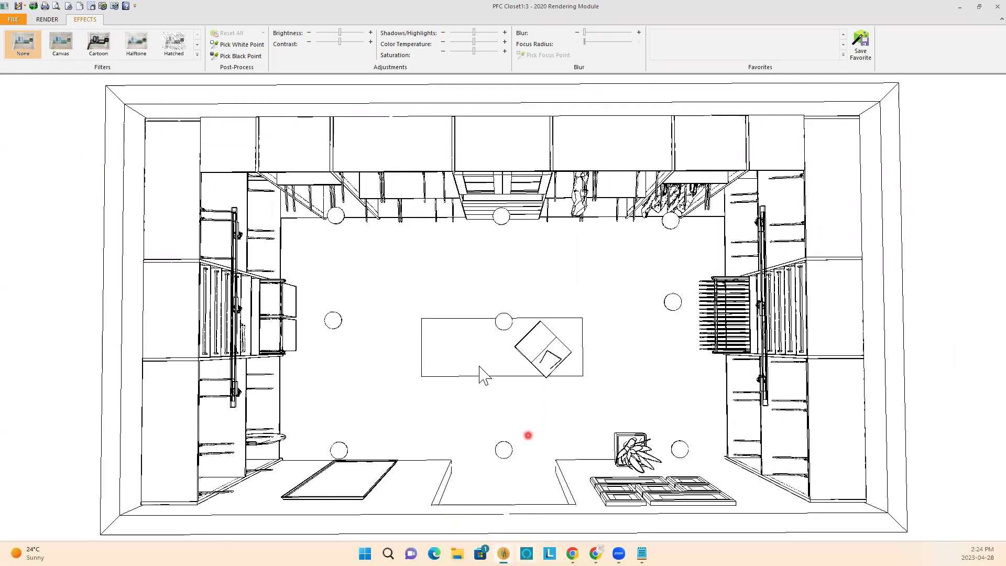
pyautogui.moveTo(504, 515); pyautogui.dragTo(504, 522)
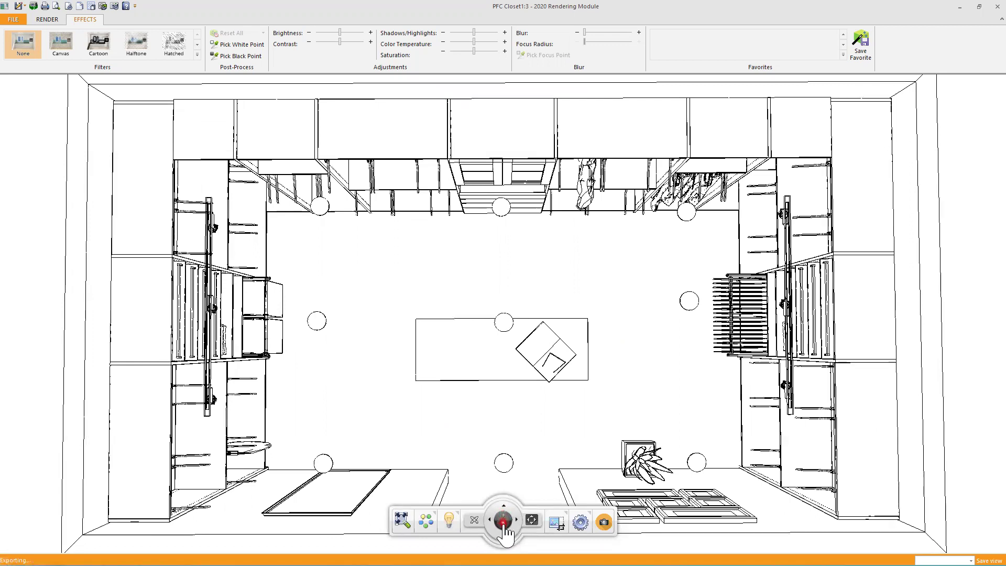
pyautogui.moveTo(505, 532); pyautogui.dragTo(505, 524)
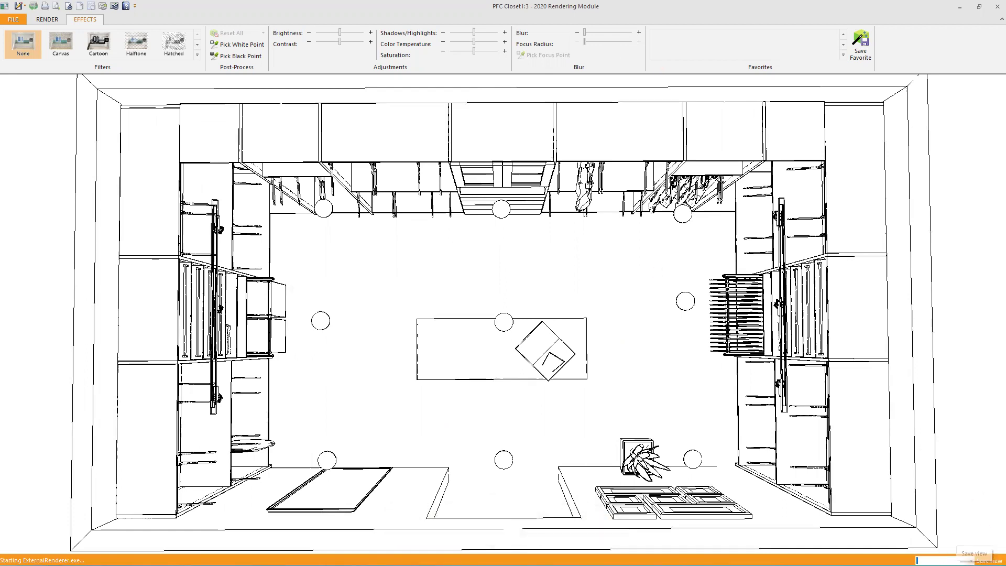
pyautogui.write('Plan')
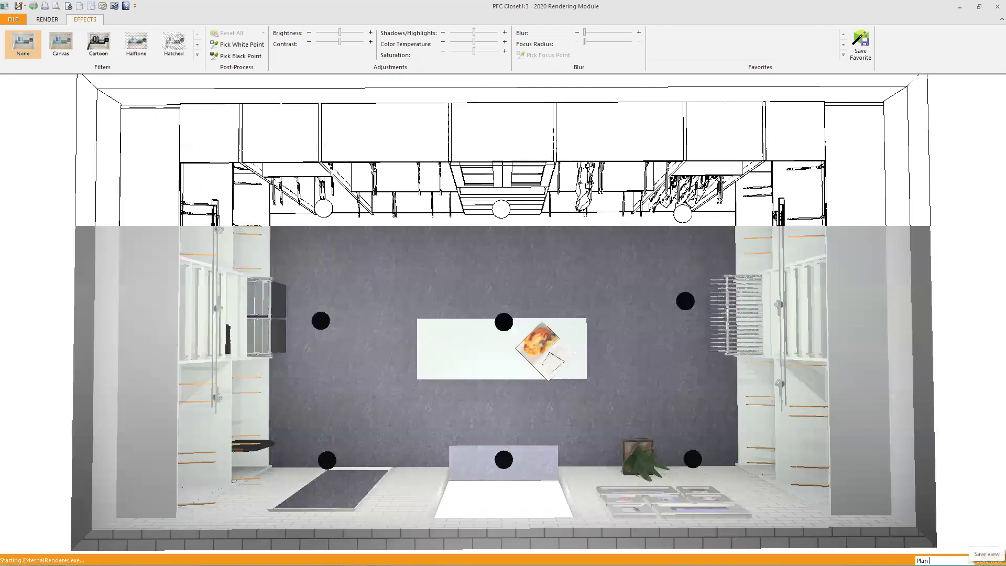
pyautogui.write(' View')
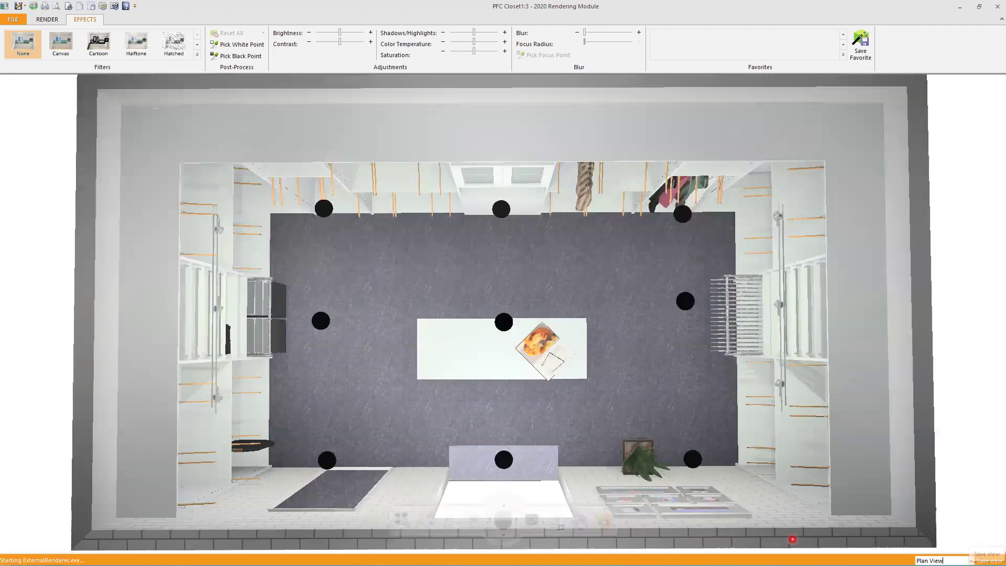
pyautogui.click(988, 559)
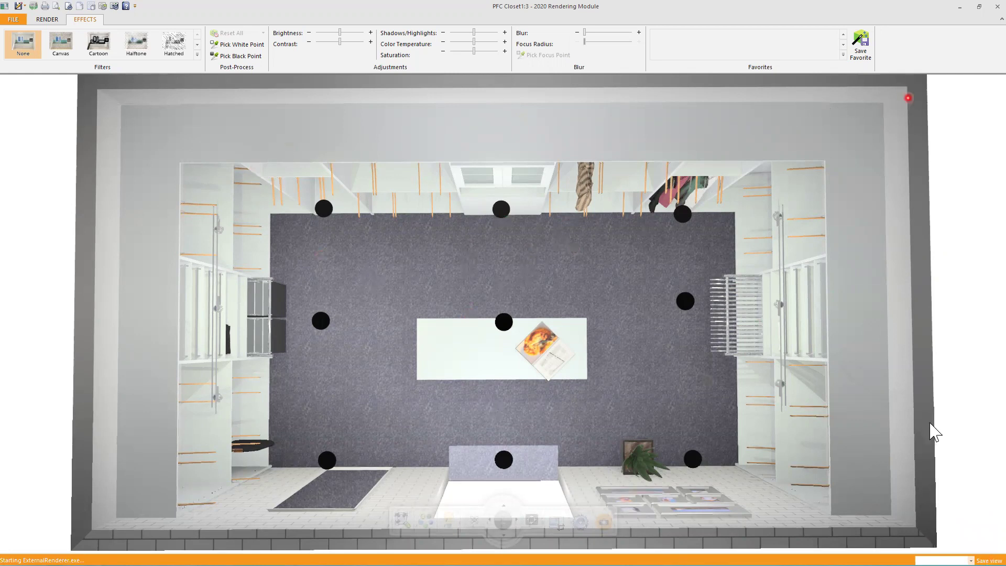
# Switch back to the drawing layout in 2020 Design.
pyautogui.moveTo(653, 564)
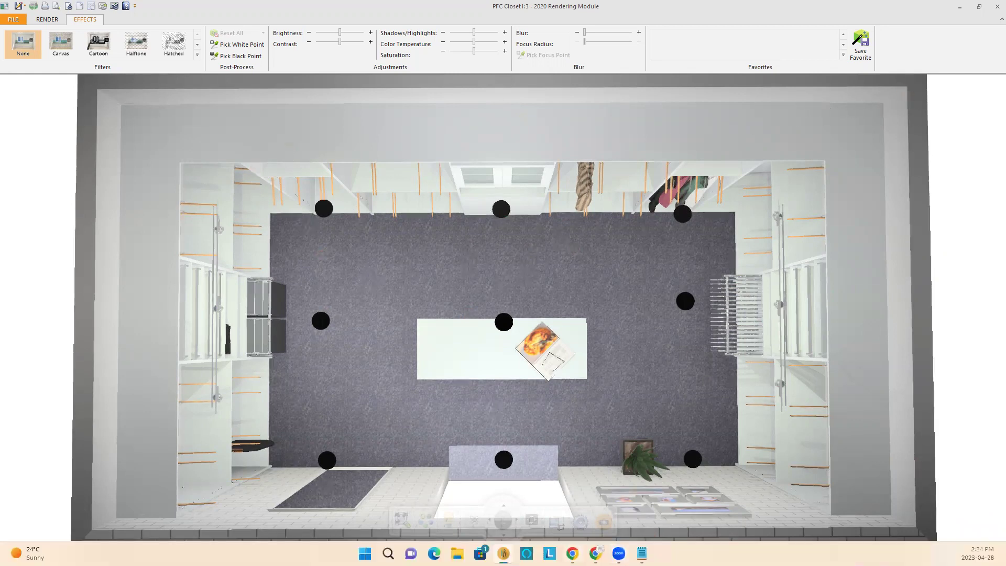
pyautogui.moveTo(504, 553)
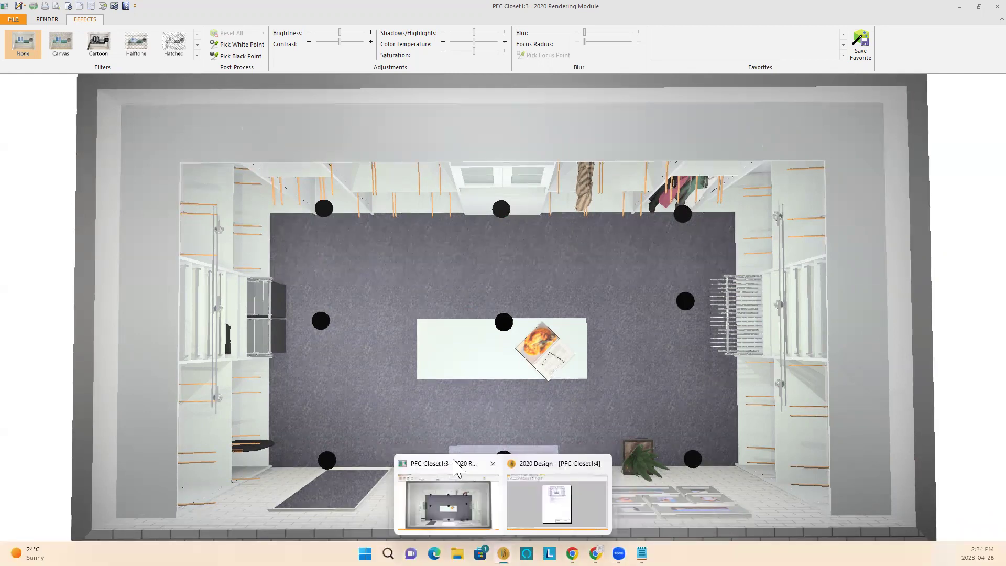
pyautogui.click(532, 475)
pyautogui.rightClick(466, 337)
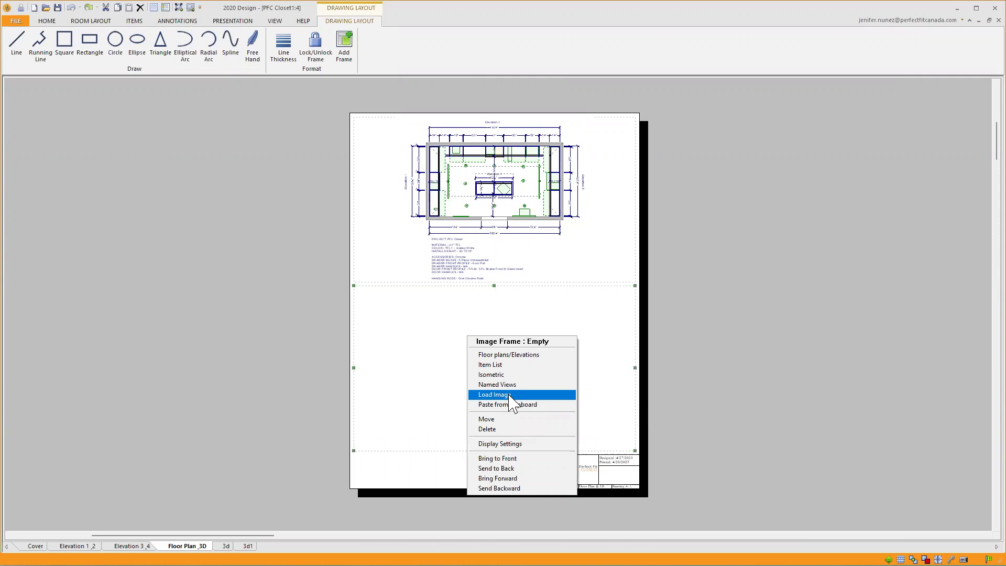
pyautogui.click(509, 395)
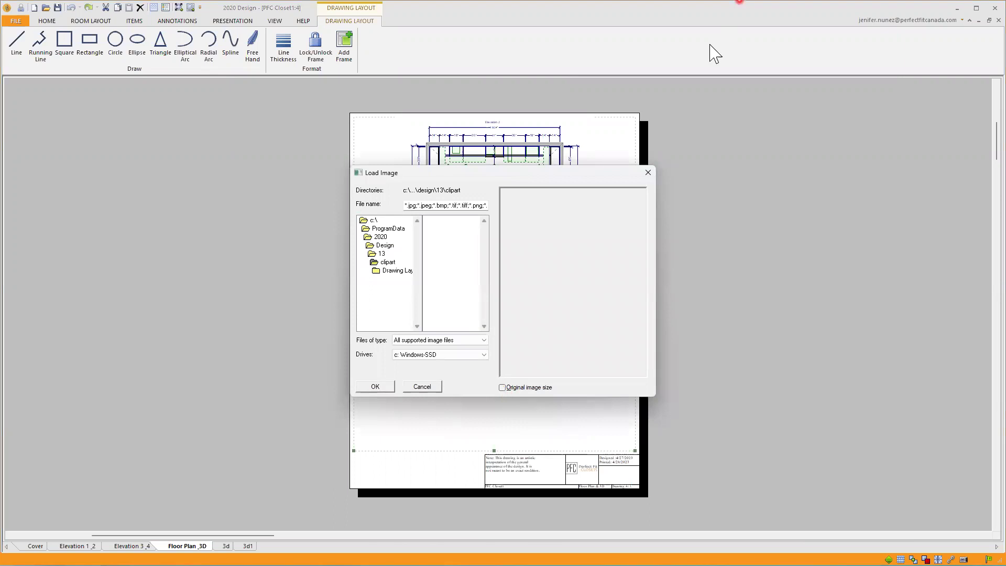
pyautogui.click(649, 173)
# Place the named view Plan View in the lower frame of the Floor Plan _3D page, keeping its aspect ratio and showing ceiling/floor.
pyautogui.rightClick(479, 356)
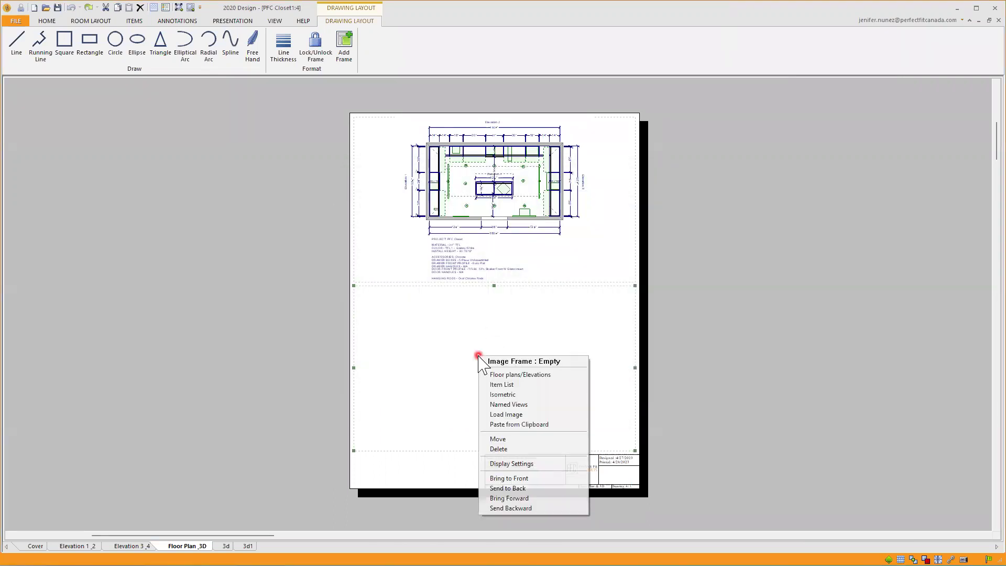
pyautogui.click(513, 407)
pyautogui.click(416, 392)
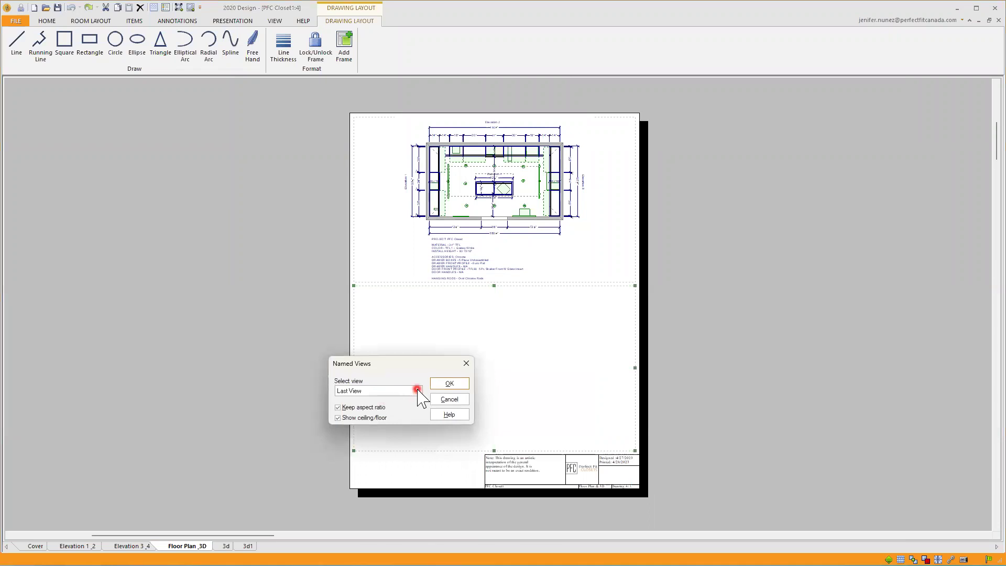
pyautogui.click(363, 413)
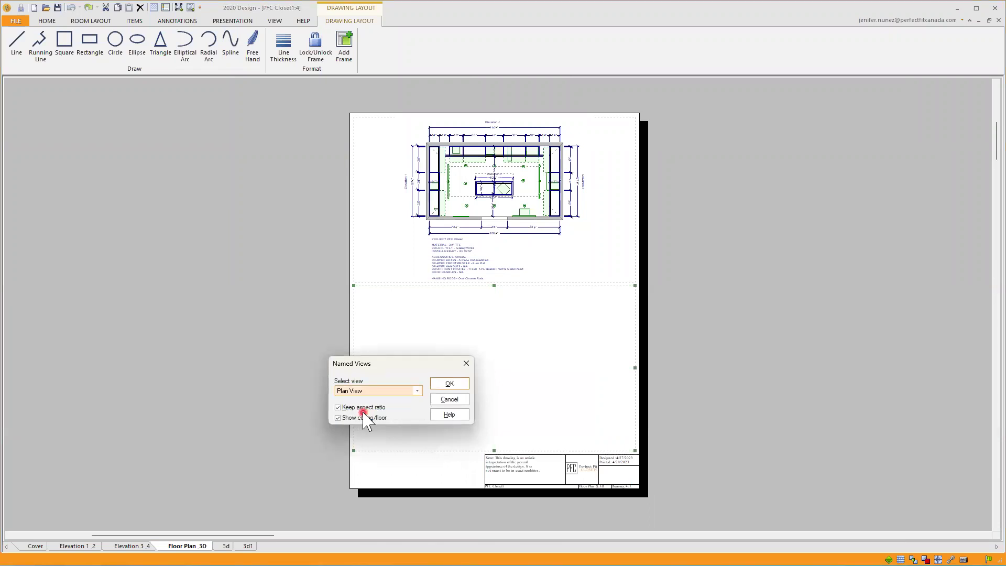
pyautogui.click(456, 382)
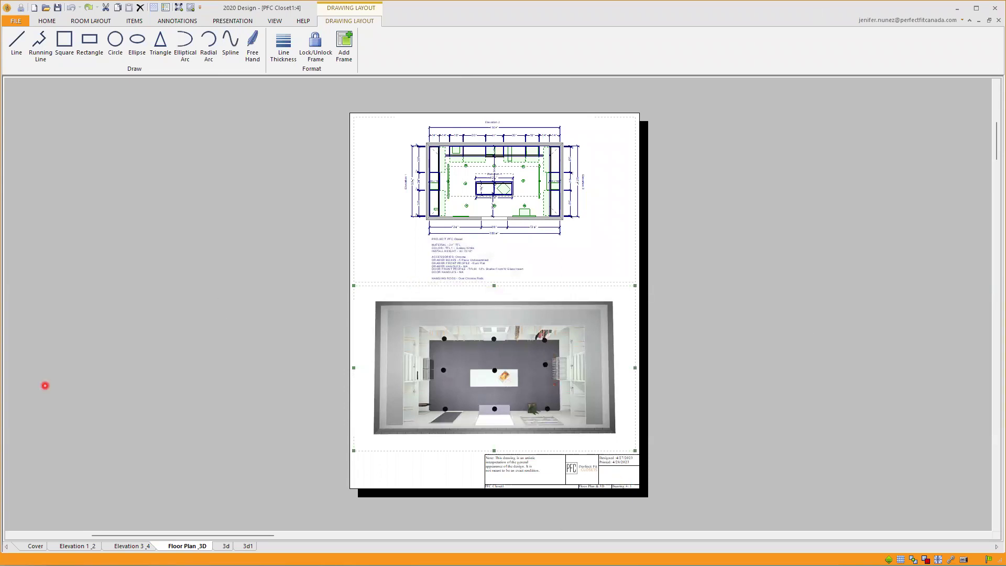
# Load the image PFC Closet 1a.jpg from the Desktop folder into the upper frame of the 3d page.
pyautogui.click(222, 546)
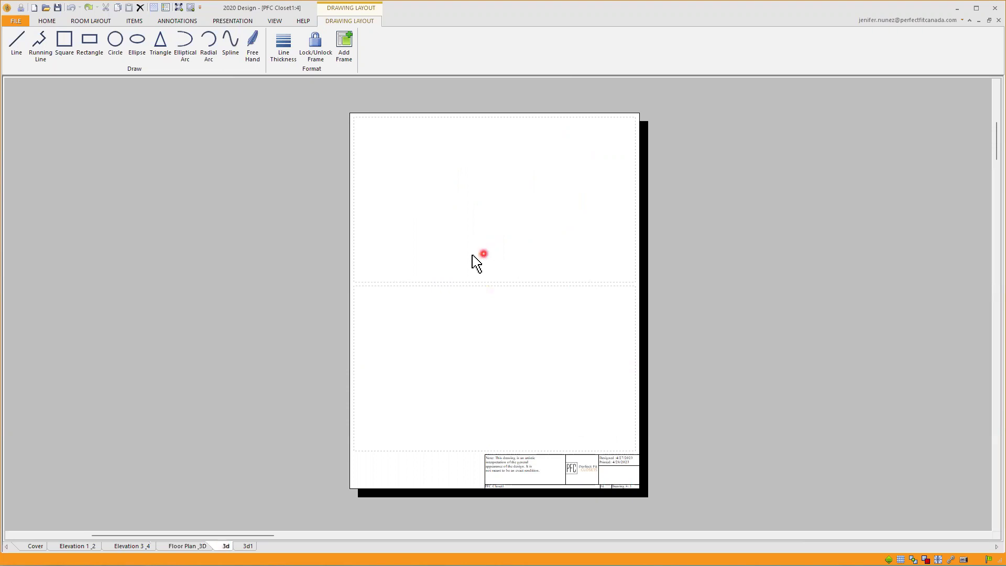
pyautogui.rightClick(464, 199)
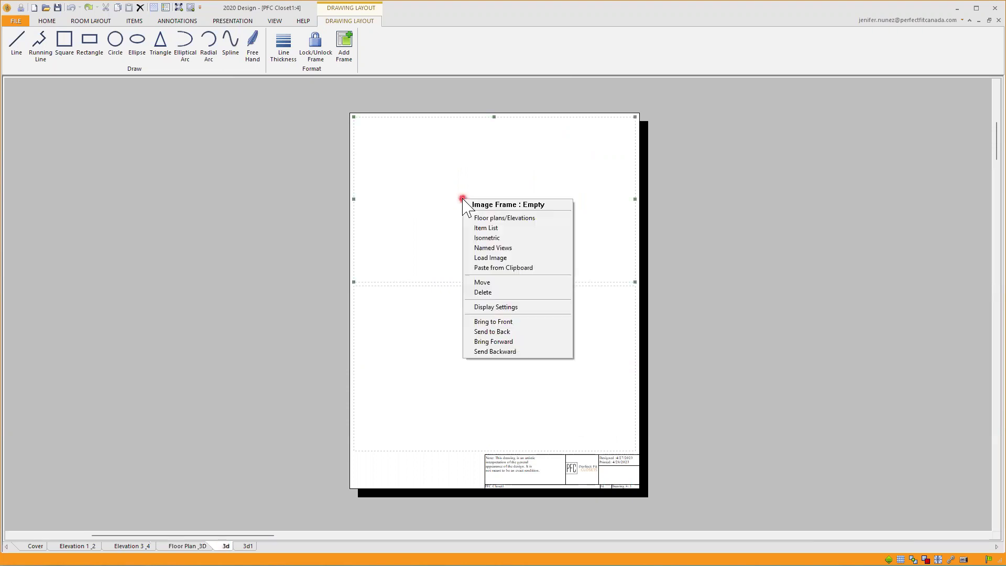
pyautogui.click(494, 259)
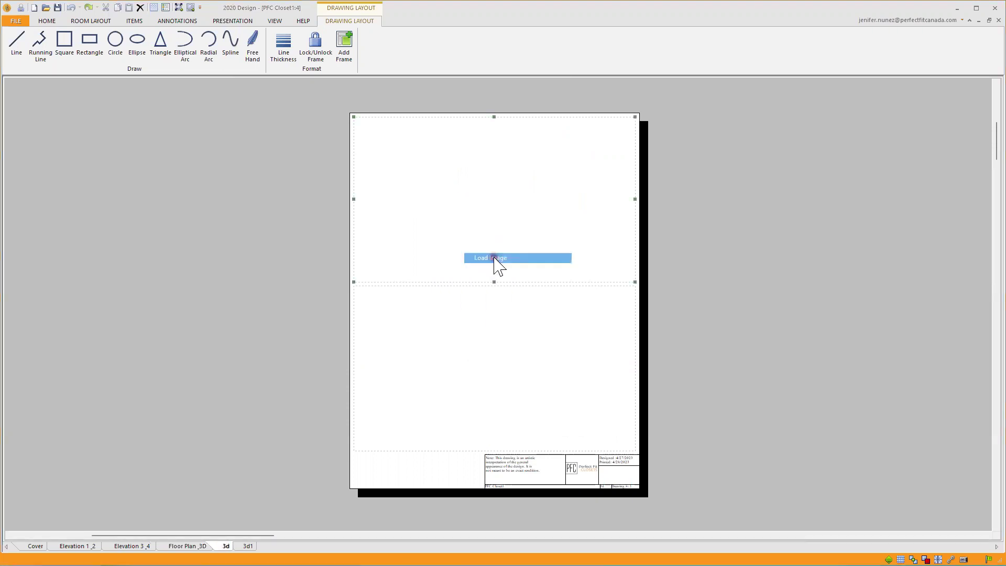
pyautogui.click(381, 221)
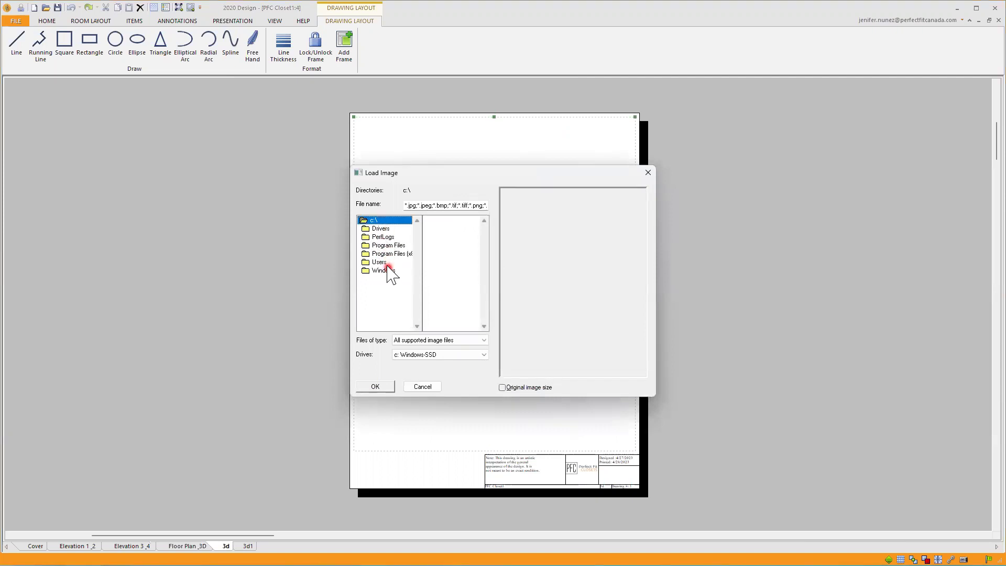
pyautogui.doubleClick(388, 264)
pyautogui.doubleClick(389, 233)
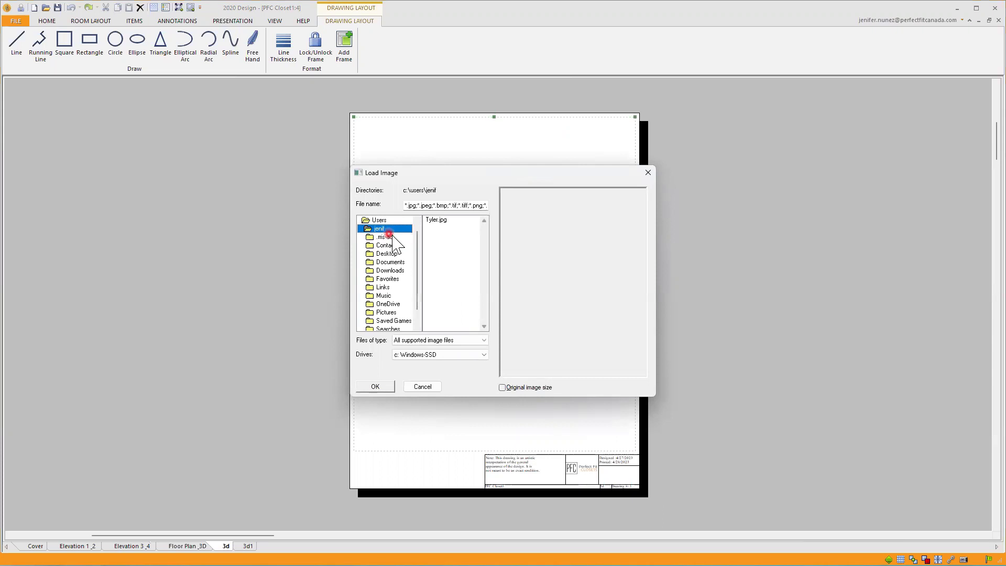
pyautogui.doubleClick(388, 253)
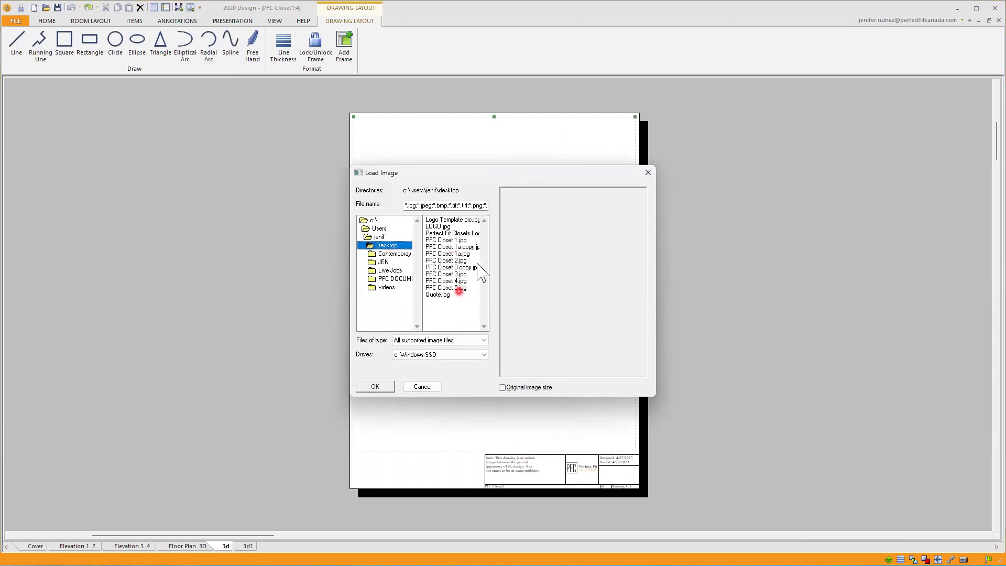
pyautogui.click(447, 240)
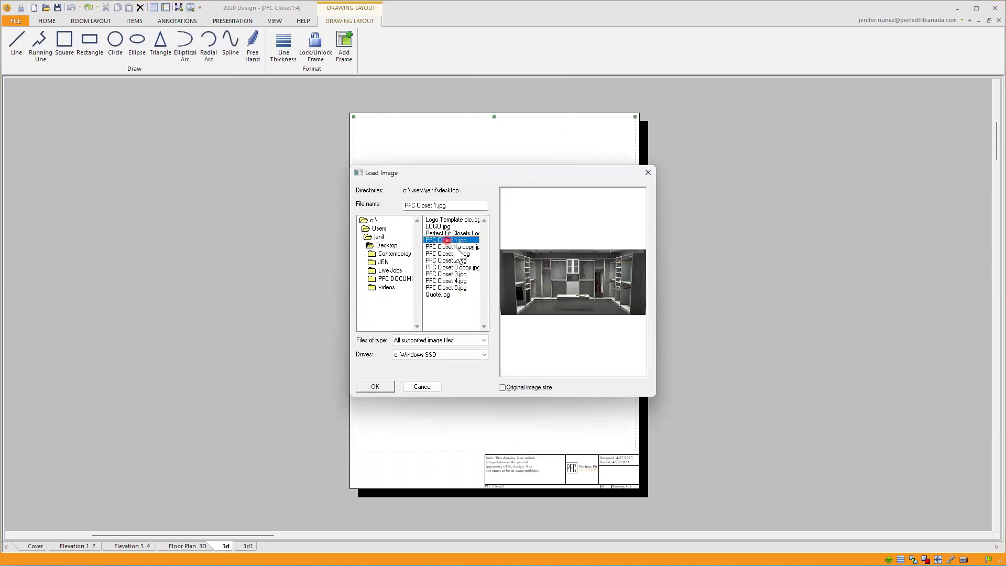
pyautogui.click(446, 254)
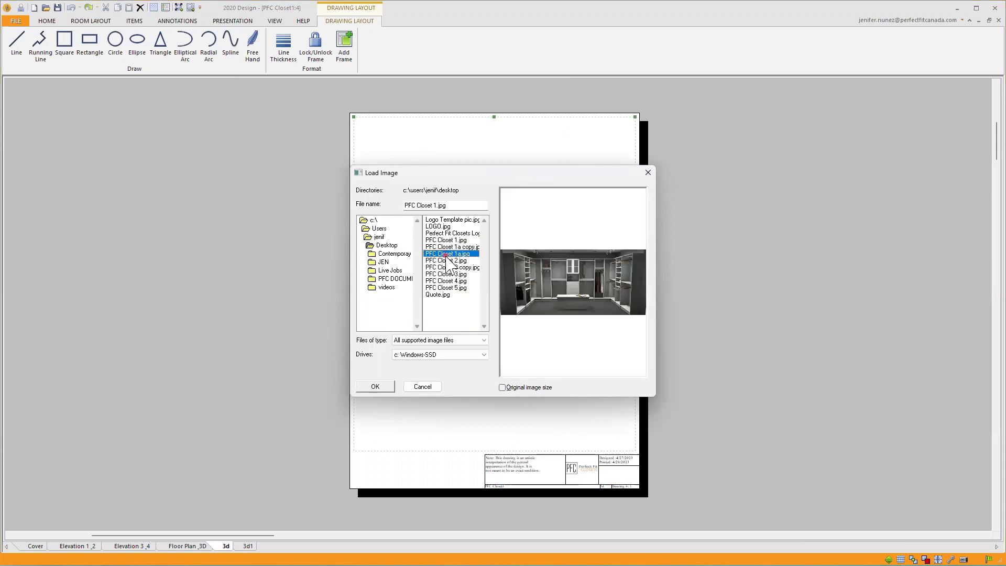
pyautogui.click(378, 386)
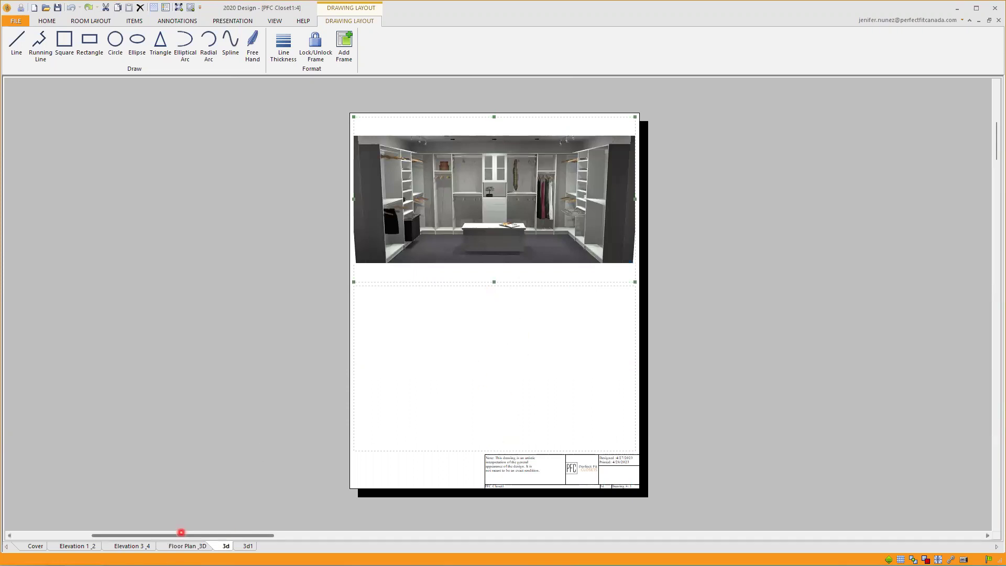
pyautogui.click(191, 545)
pyautogui.click(223, 546)
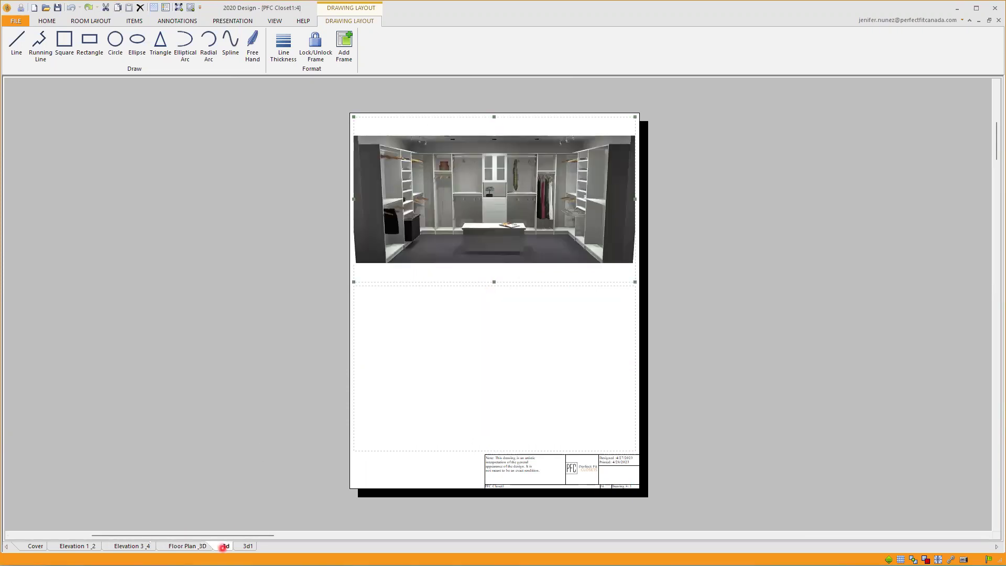
pyautogui.click(226, 546)
pyautogui.rightClick(442, 381)
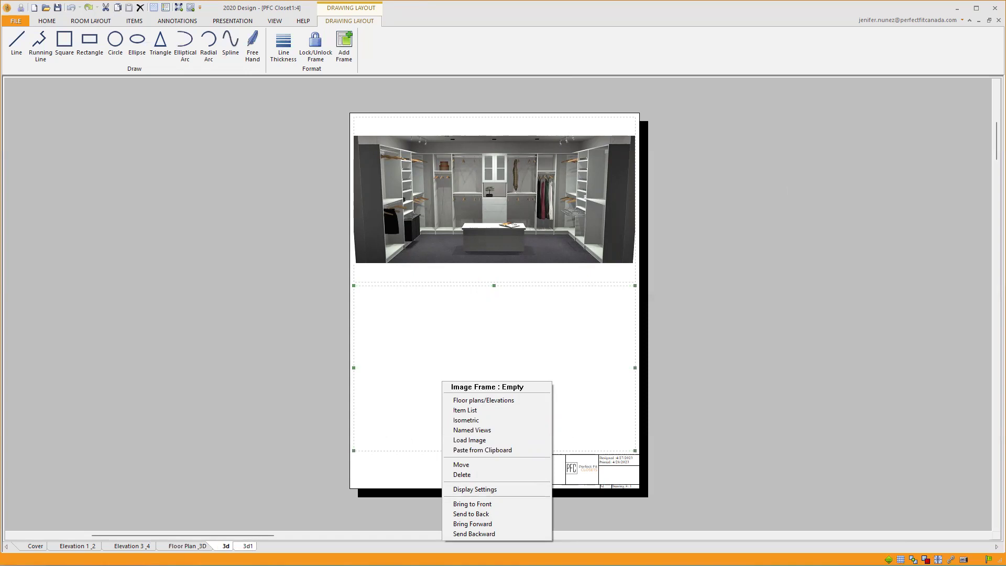
pyautogui.press('Escape')
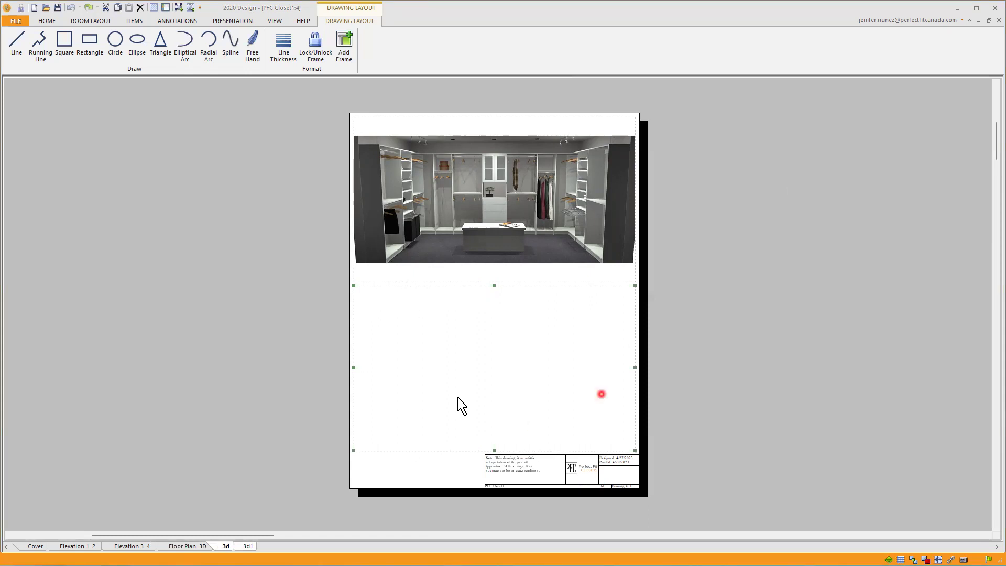
pyautogui.rightClick(457, 361)
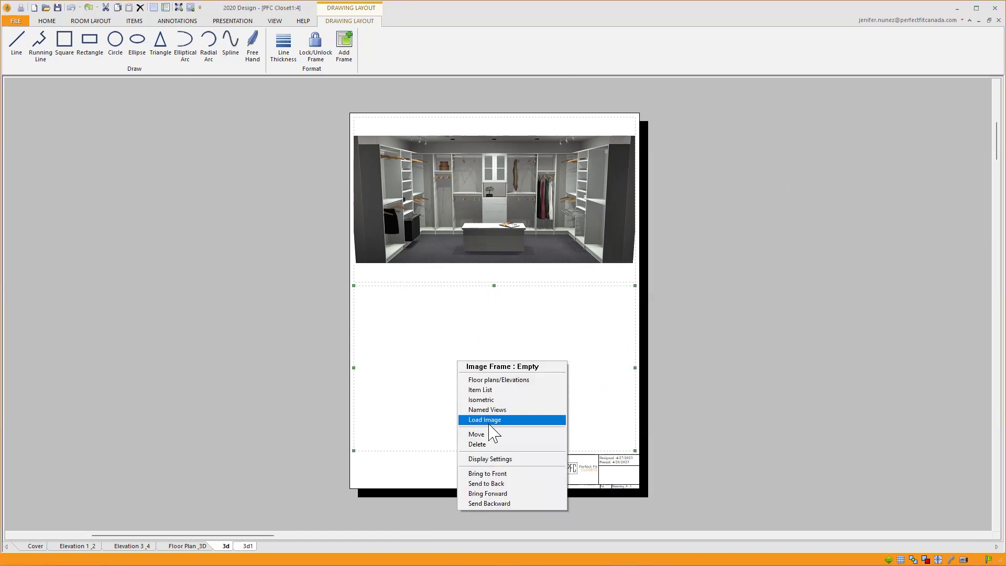
pyautogui.click(759, 376)
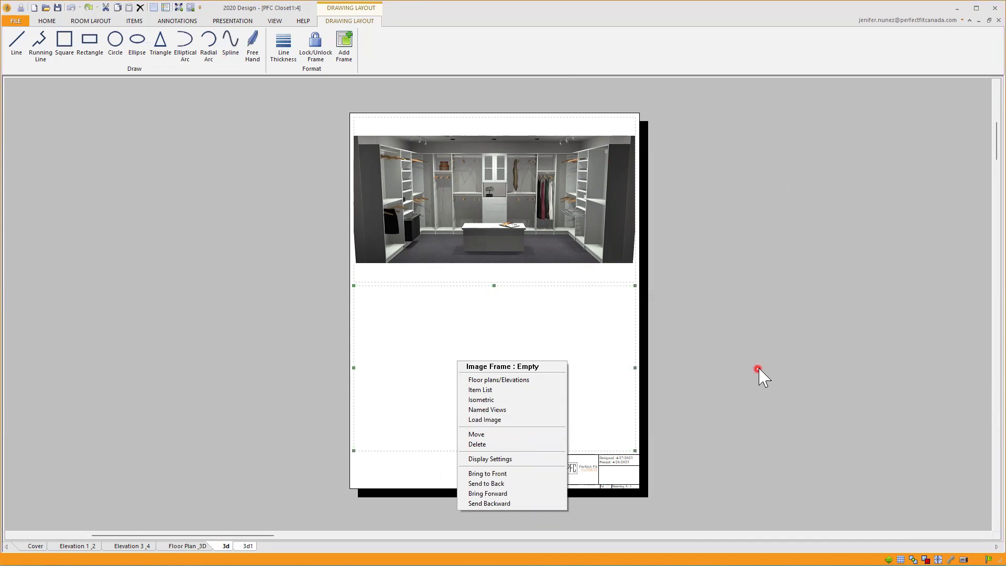
pyautogui.rightClick(533, 344)
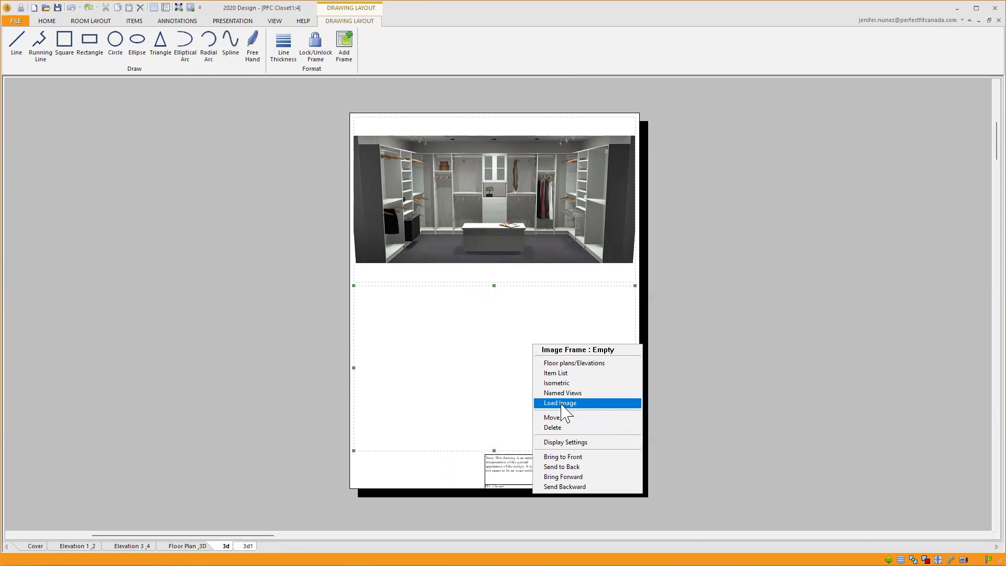
pyautogui.click(712, 319)
pyautogui.click(206, 546)
pyautogui.click(248, 547)
pyautogui.rightClick(426, 214)
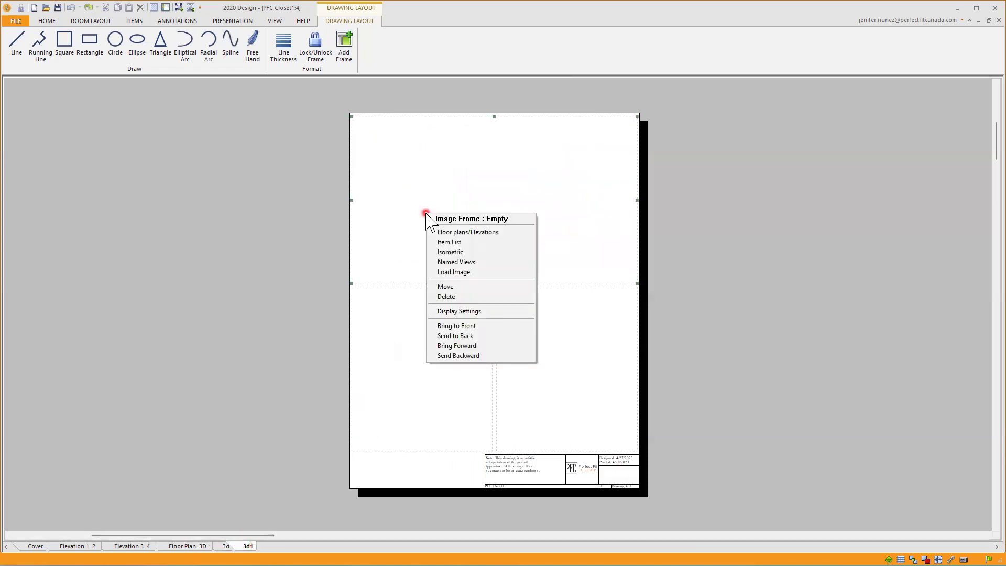
pyautogui.click(454, 273)
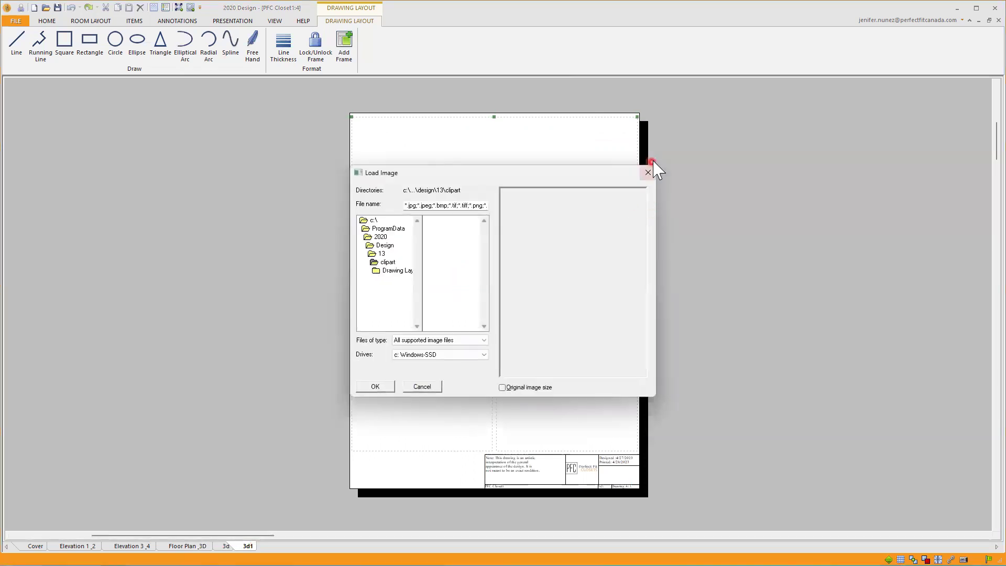
pyautogui.click(650, 171)
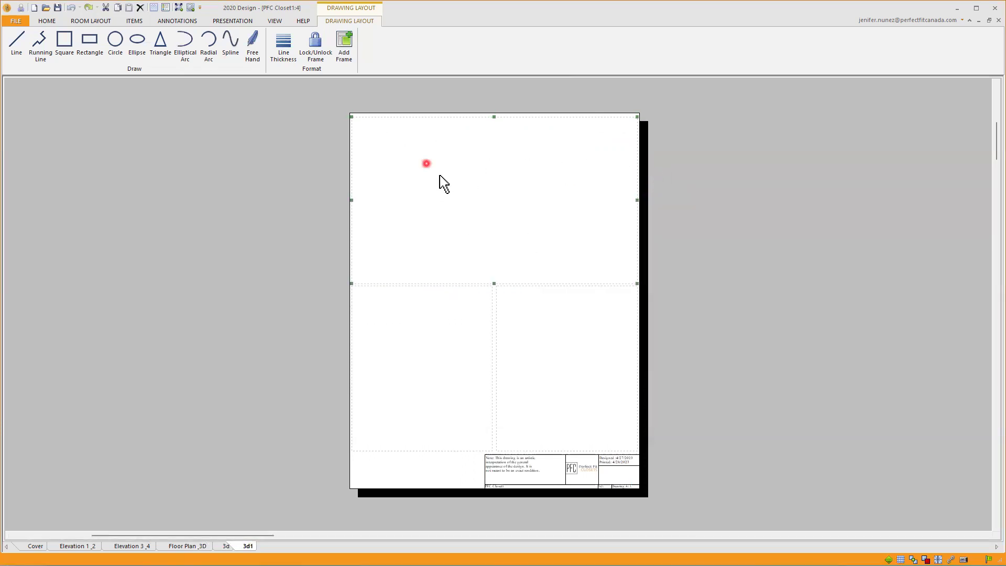
pyautogui.rightClick(421, 210)
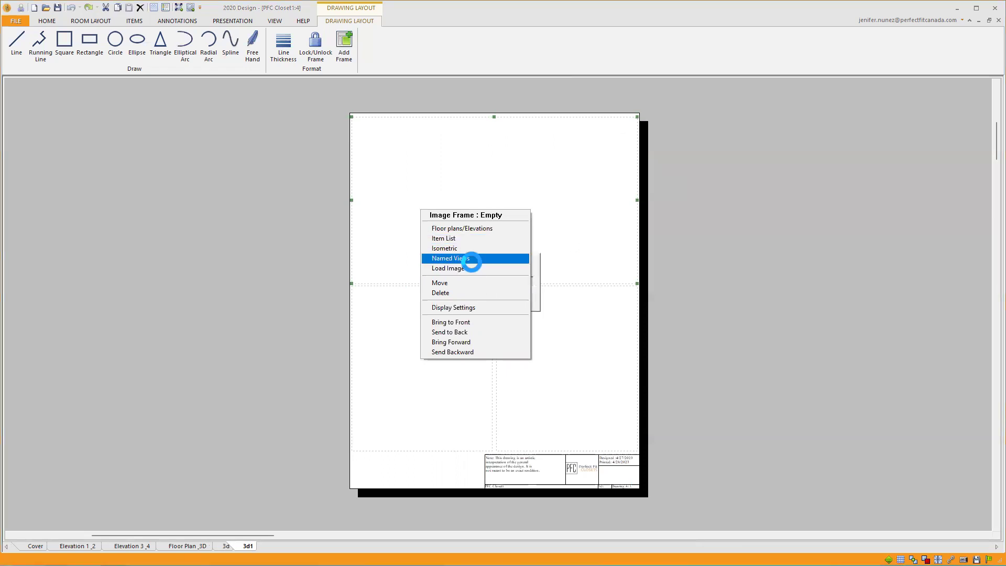
pyautogui.click(473, 230)
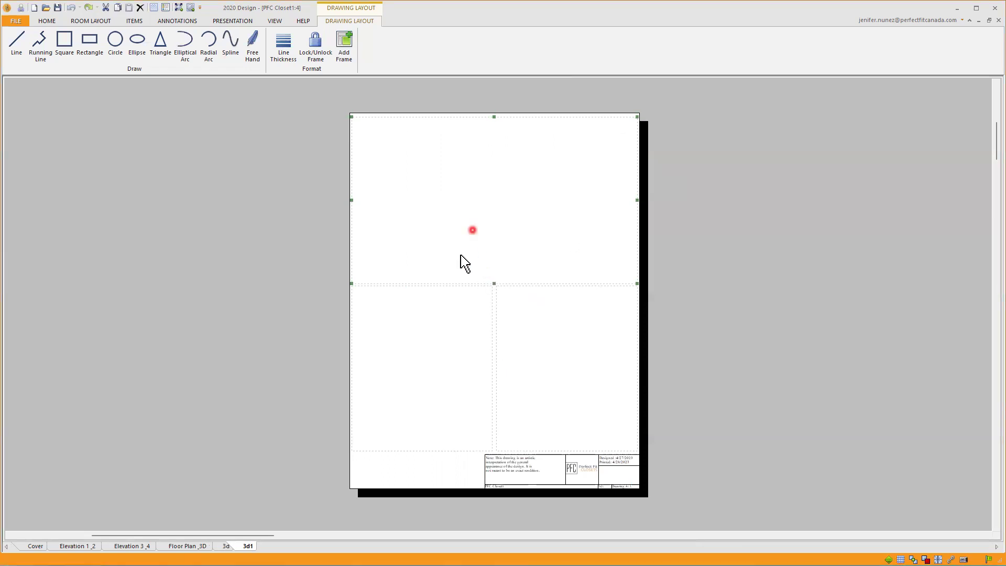
pyautogui.rightClick(444, 232)
# Load the image PFC Closet 2.jpg from the Desktop folder into the lower frame of the 3d page.
pyautogui.click(217, 549)
pyautogui.click(372, 344)
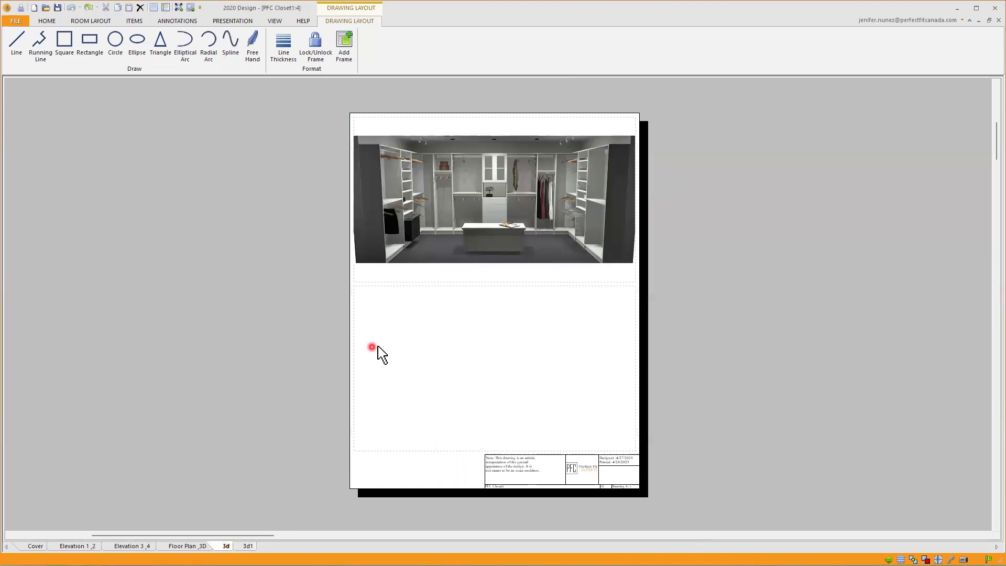
pyautogui.rightClick(401, 341)
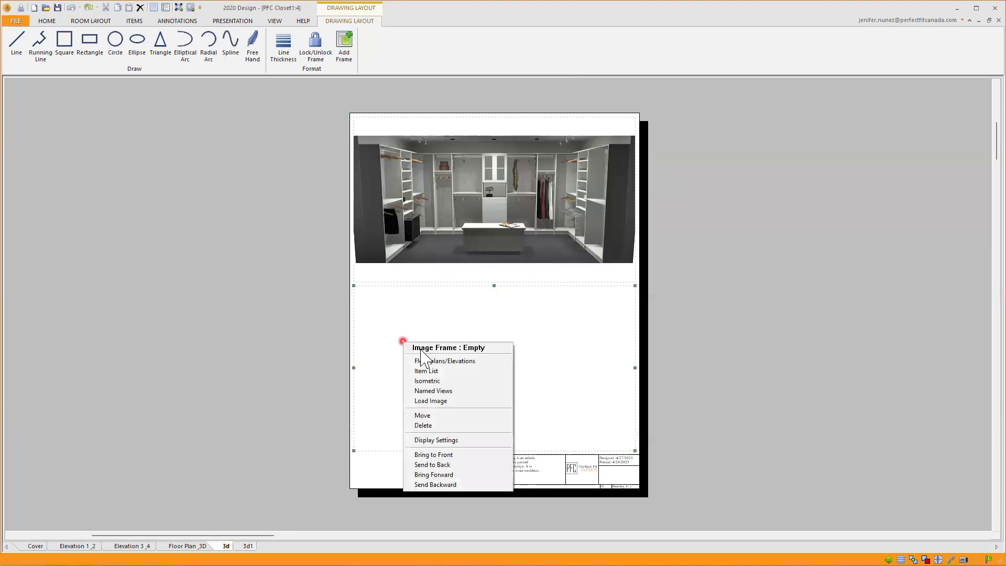
pyautogui.click(443, 402)
pyautogui.click(379, 246)
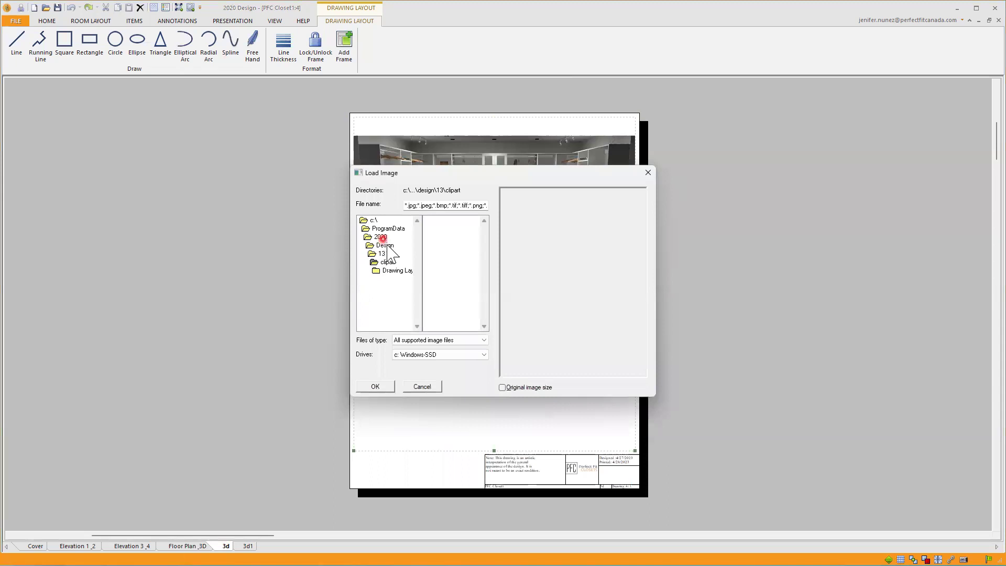
pyautogui.click(381, 230)
pyautogui.doubleClick(374, 220)
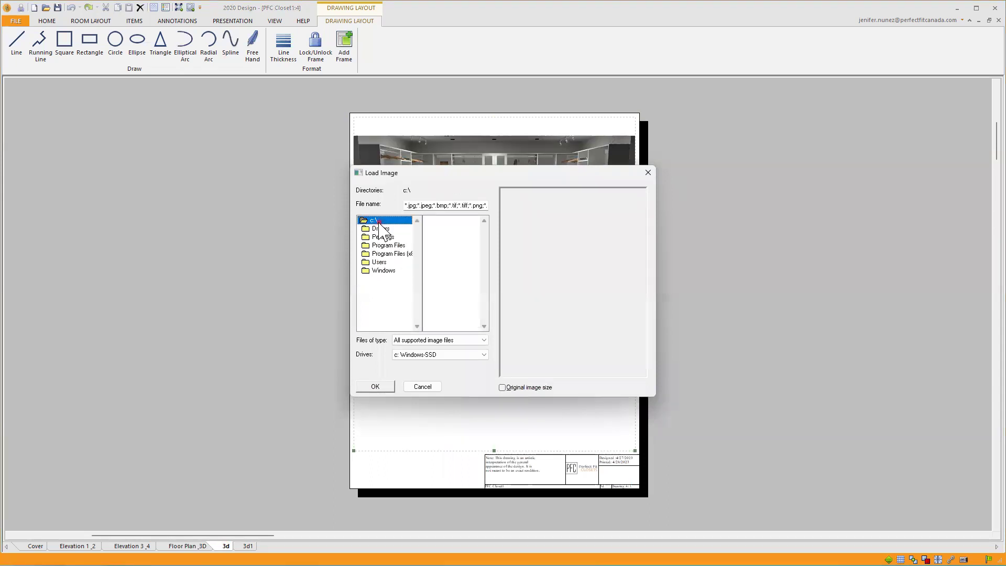
pyautogui.click(386, 262)
pyautogui.doubleClick(385, 262)
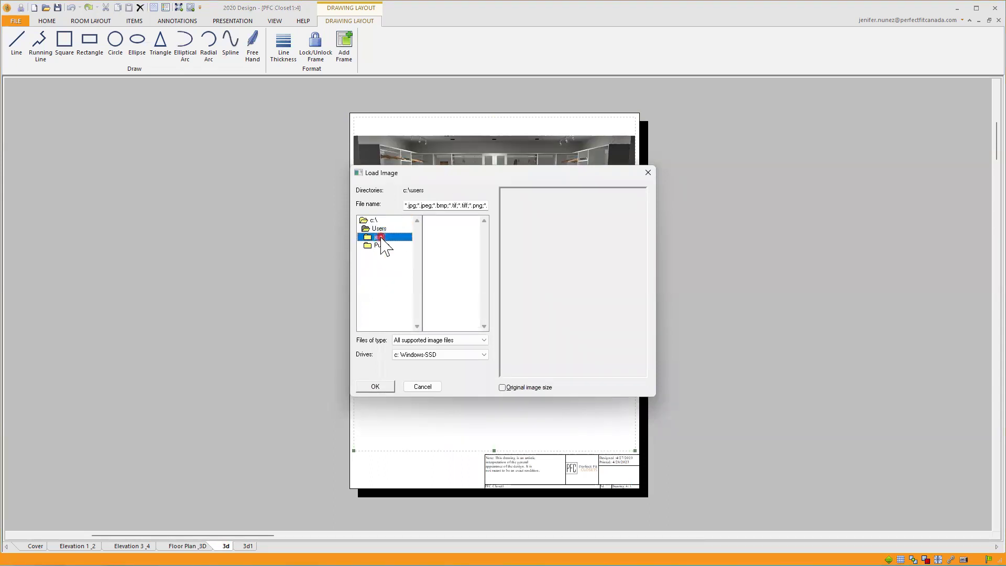
pyautogui.doubleClick(386, 252)
pyautogui.doubleClick(391, 253)
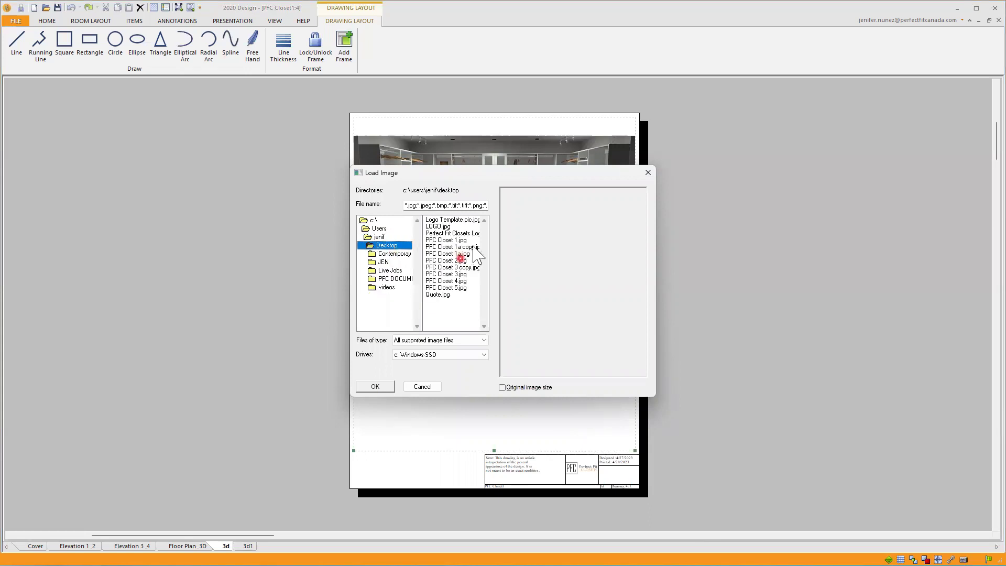
pyautogui.moveTo(498, 170); pyautogui.dragTo(679, 252)
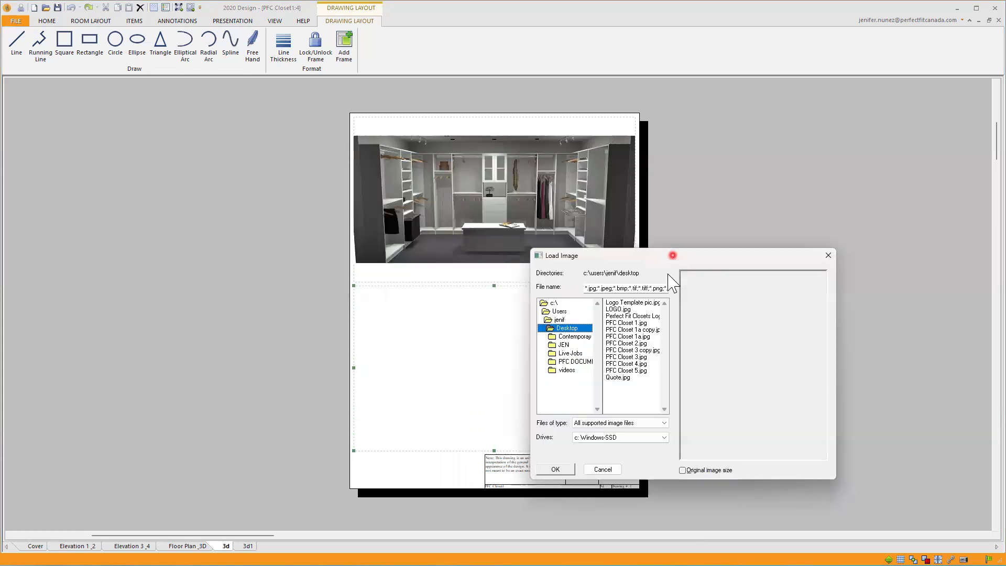
pyautogui.click(627, 344)
pyautogui.click(555, 468)
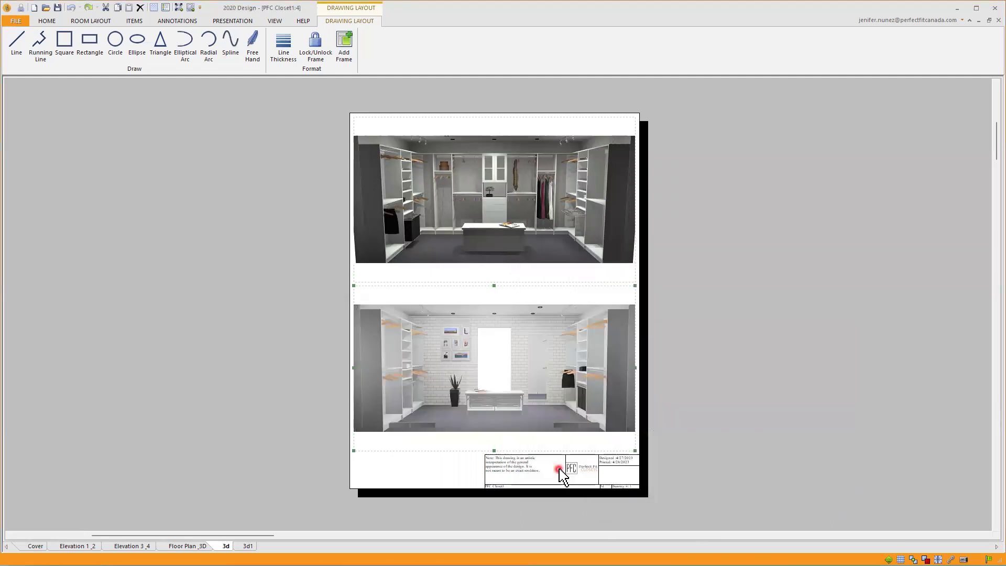
# Try to reposition the closet image within the lower frame of the 3d page.
pyautogui.rightClick(430, 391)
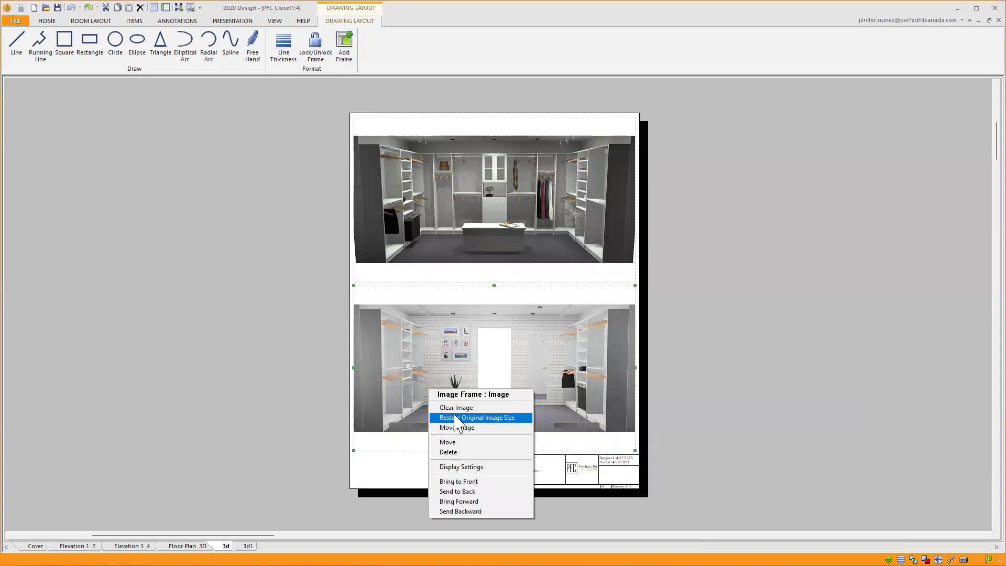
pyautogui.click(457, 428)
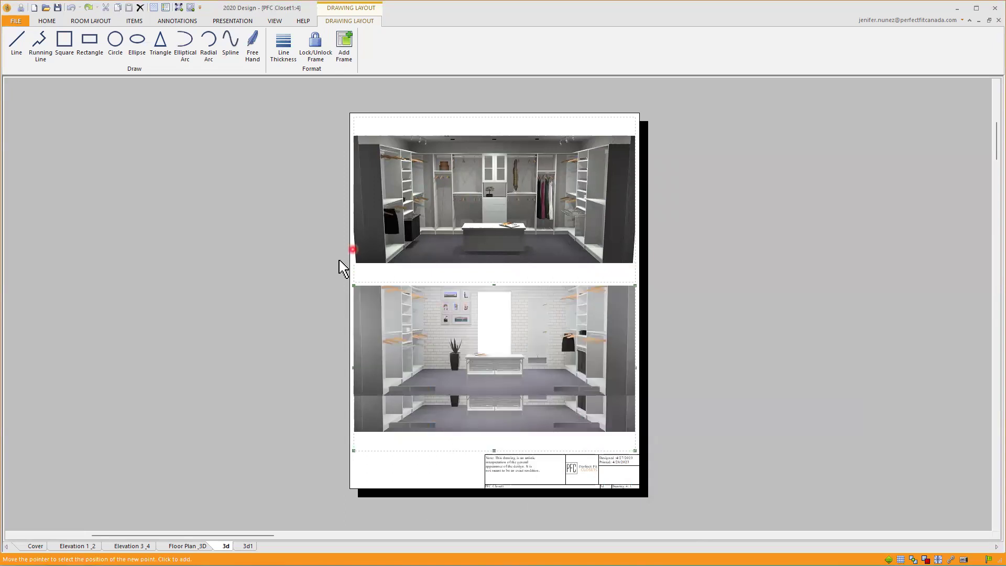
pyautogui.click(354, 286)
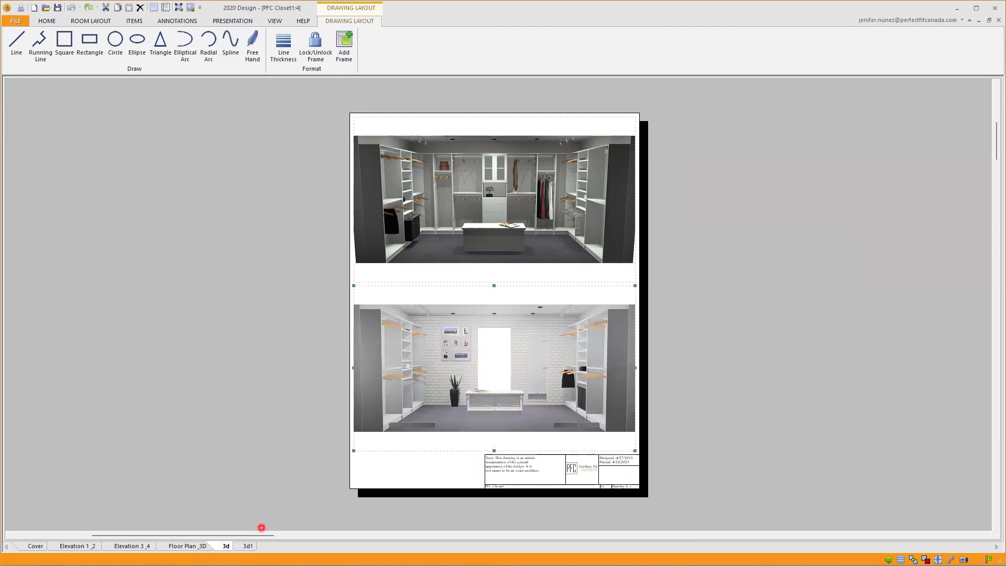
# Delete the three empty image frames from the 3d1 page.
pyautogui.click(248, 546)
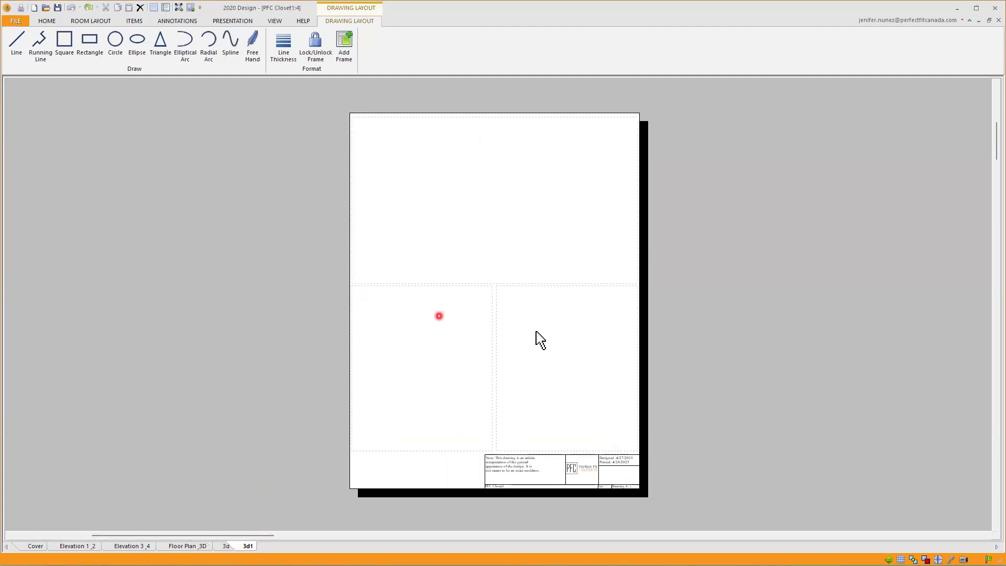
pyautogui.rightClick(675, 283)
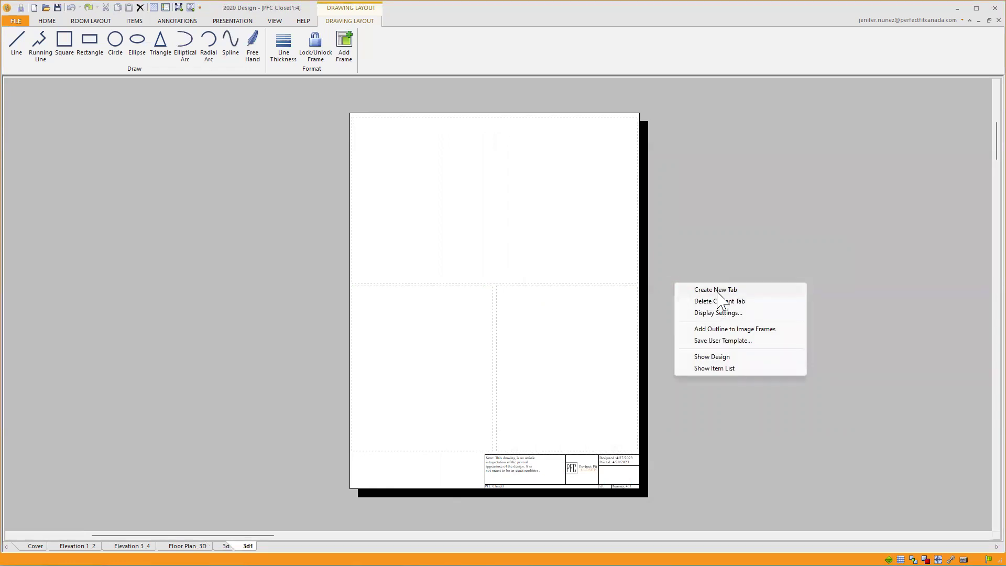
pyautogui.click(515, 287)
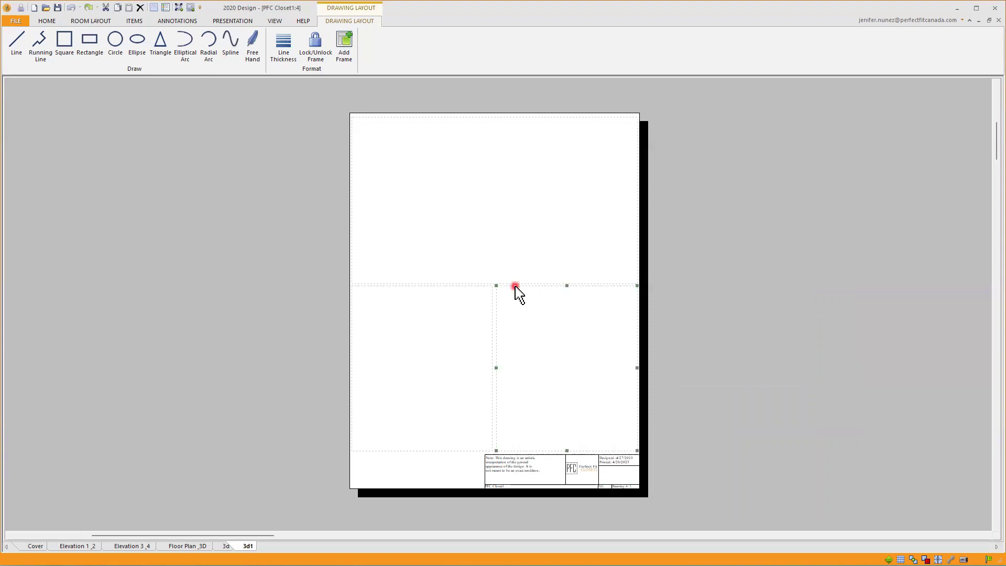
pyautogui.moveTo(515, 288)
pyautogui.mouseDown()
pyautogui.moveTo(484, 291)
pyautogui.moveTo(512, 286)
pyautogui.mouseUp()
pyautogui.click(493, 353)
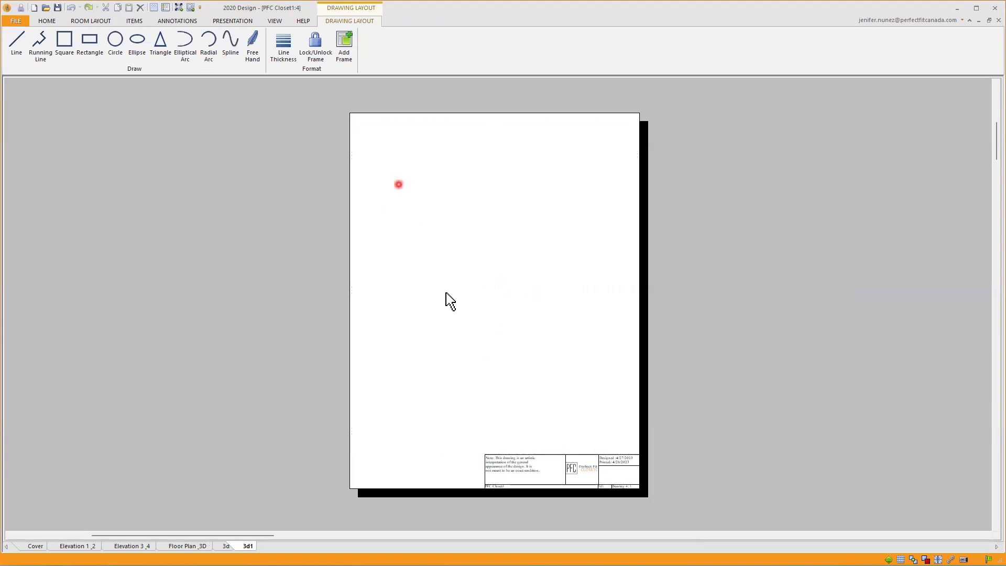
# Add a large upper image frame and a smaller lower one to the 3d1 page, then turn on outlines for image frames.
pyautogui.click(342, 57)
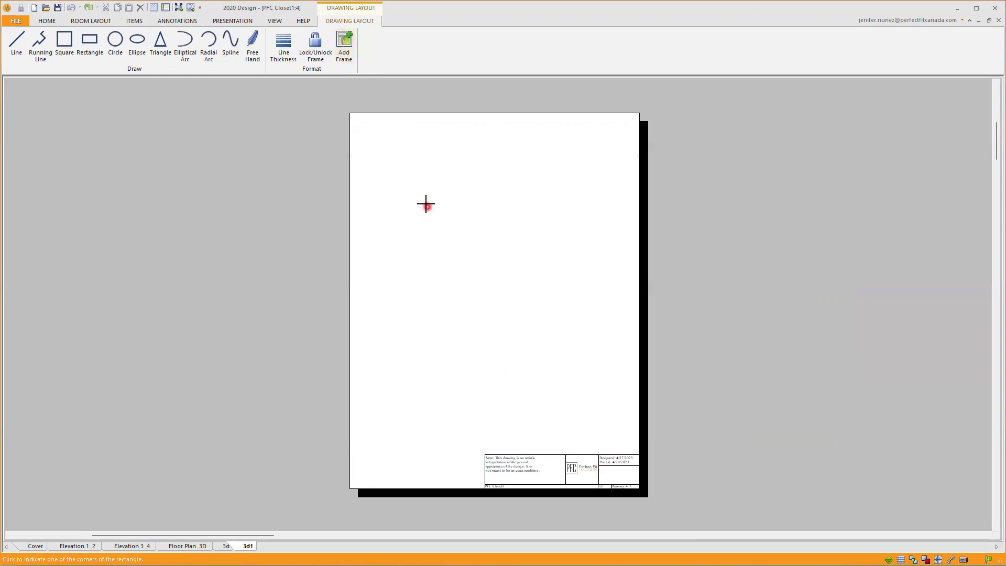
pyautogui.moveTo(402, 193); pyautogui.dragTo(489, 299)
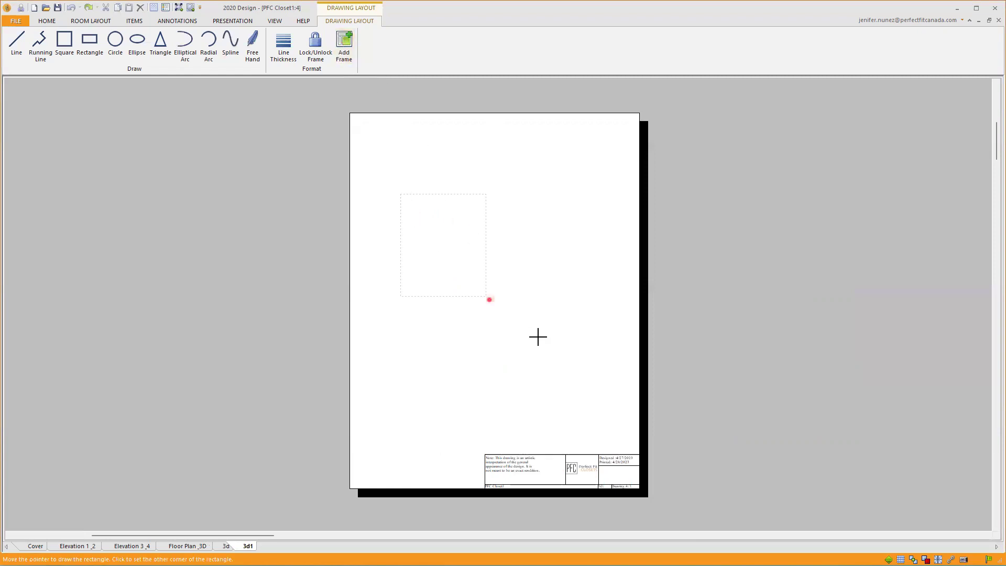
pyautogui.click(596, 323)
pyautogui.click(344, 45)
pyautogui.click(437, 356)
pyautogui.click(561, 433)
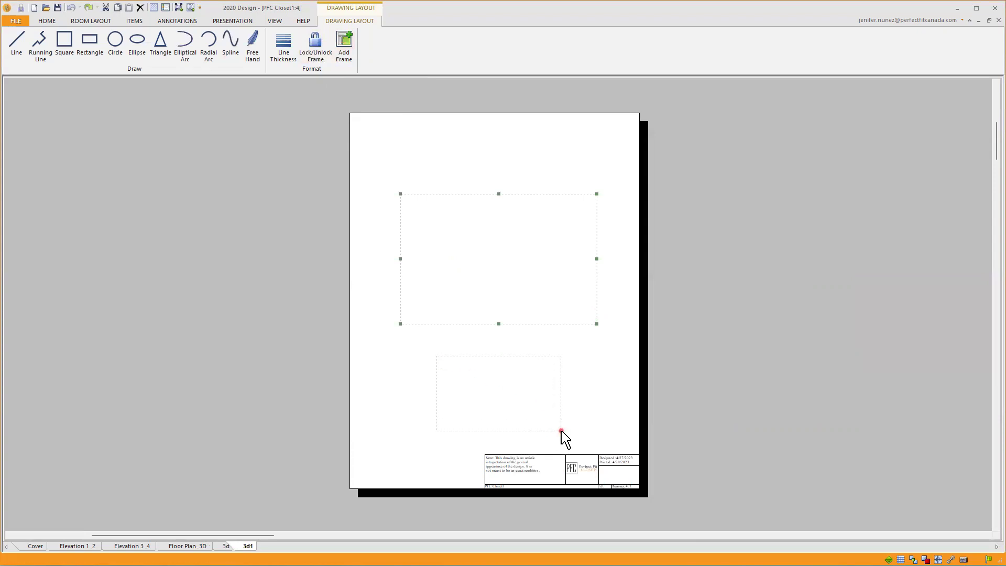
pyautogui.rightClick(658, 289)
pyautogui.click(708, 340)
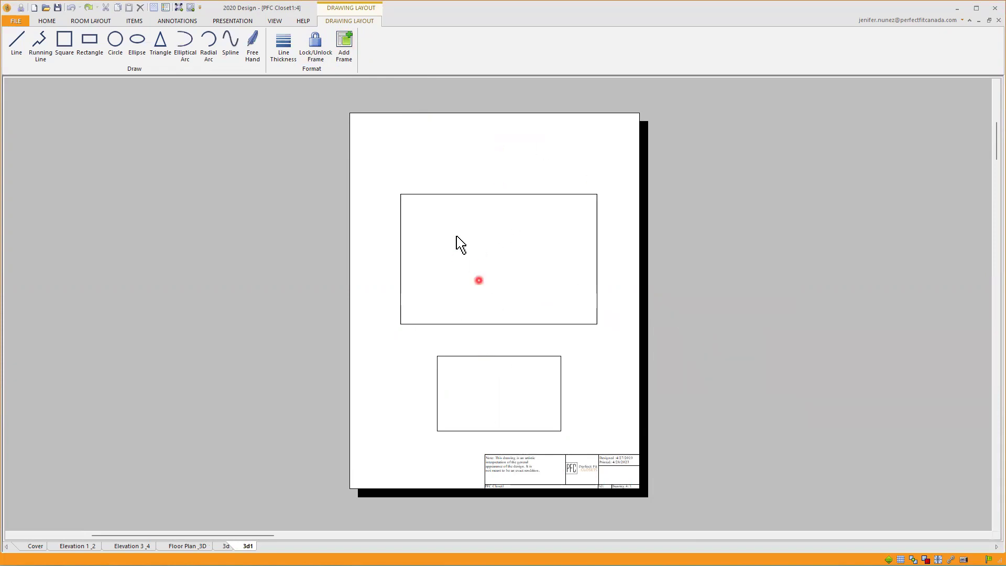
# Save the 3d1 page layout as a user template, overwriting test.dvt.
pyautogui.rightClick(615, 383)
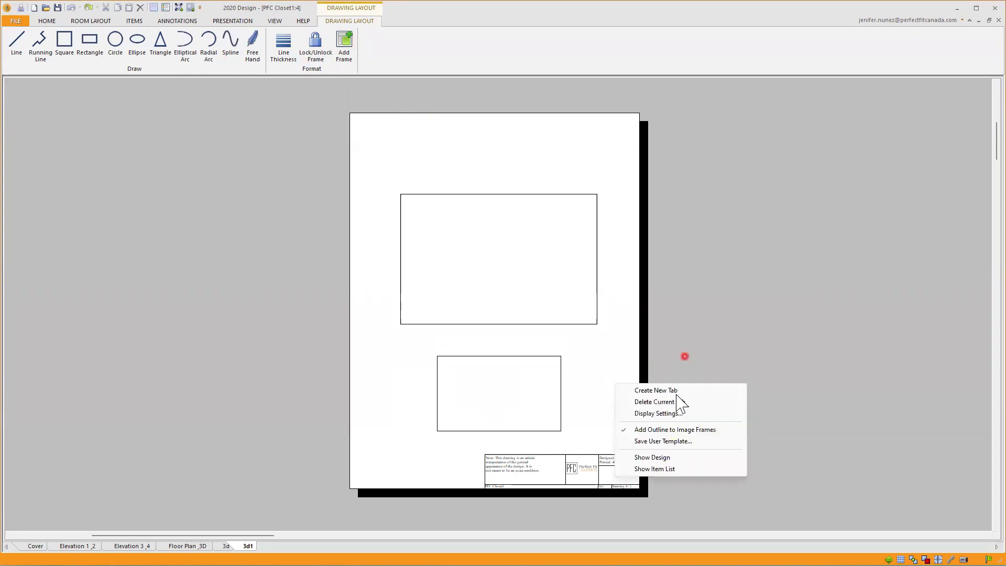
pyautogui.click(650, 442)
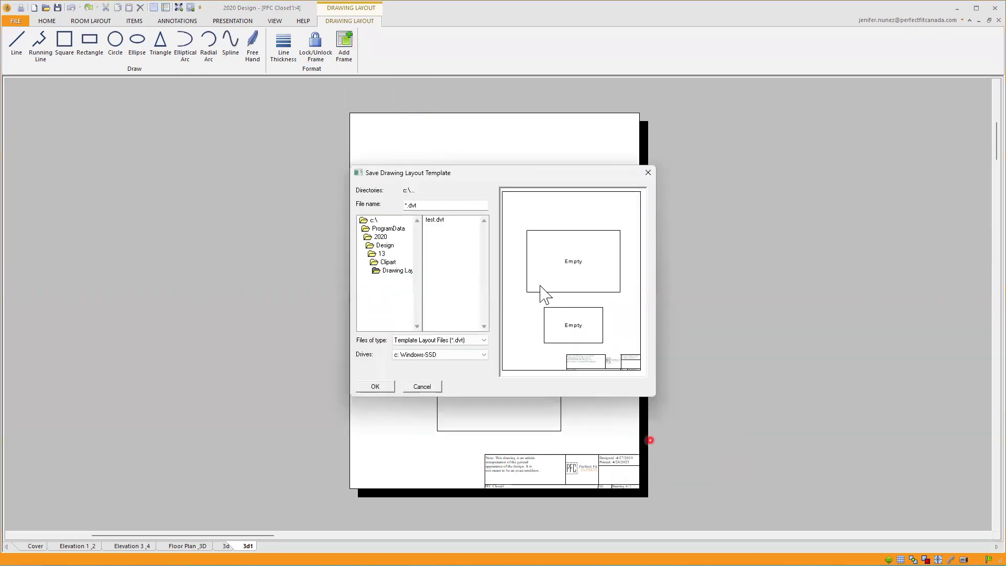
pyautogui.click(439, 219)
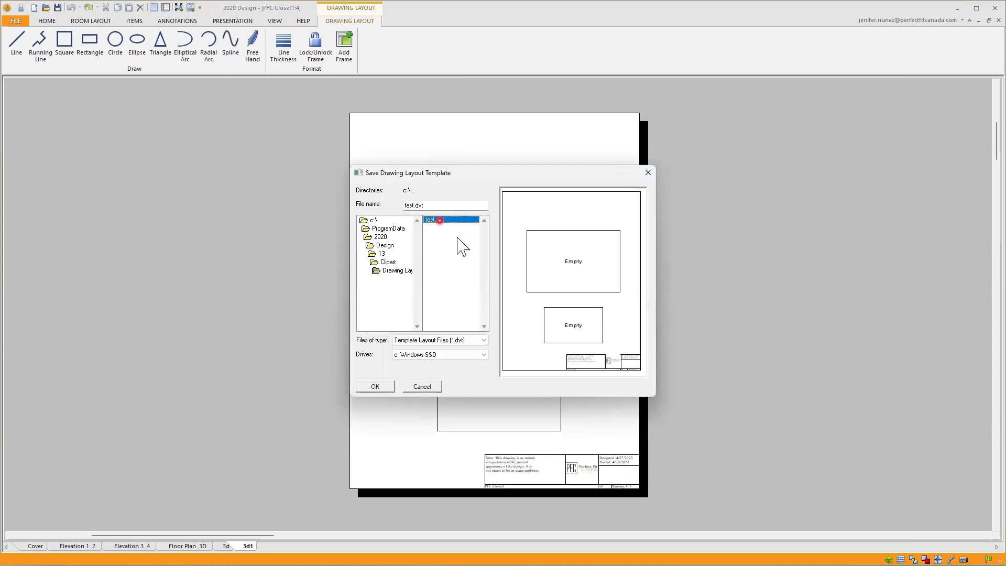
pyautogui.click(375, 386)
pyautogui.click(478, 300)
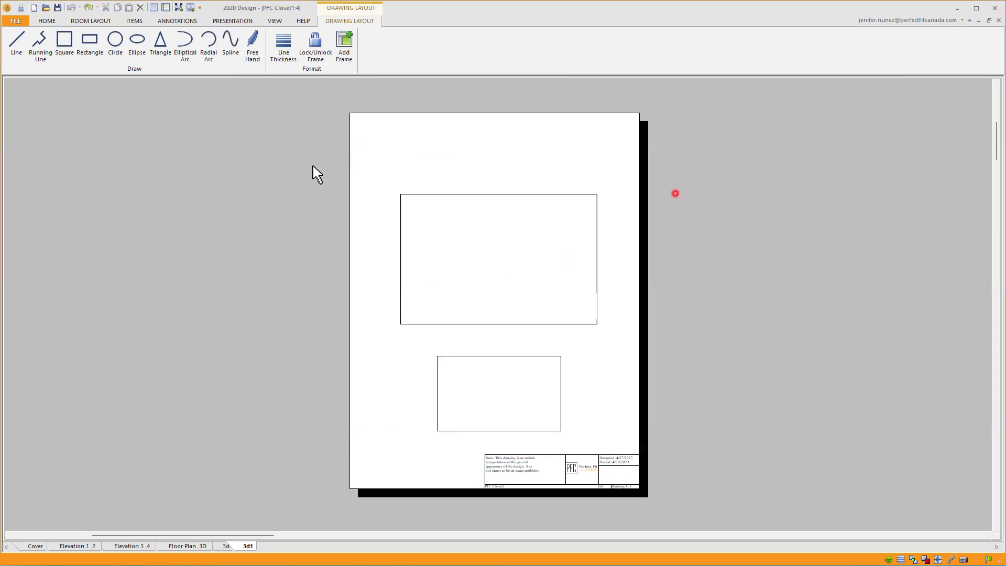
# Create a new drawing layout page from the test.dvt template.
pyautogui.rightClick(677, 283)
pyautogui.click(718, 292)
pyautogui.moveTo(483, 291)
pyautogui.mouseDown()
pyautogui.moveTo(483, 235)
pyautogui.moveTo(481, 307)
pyautogui.mouseUp()
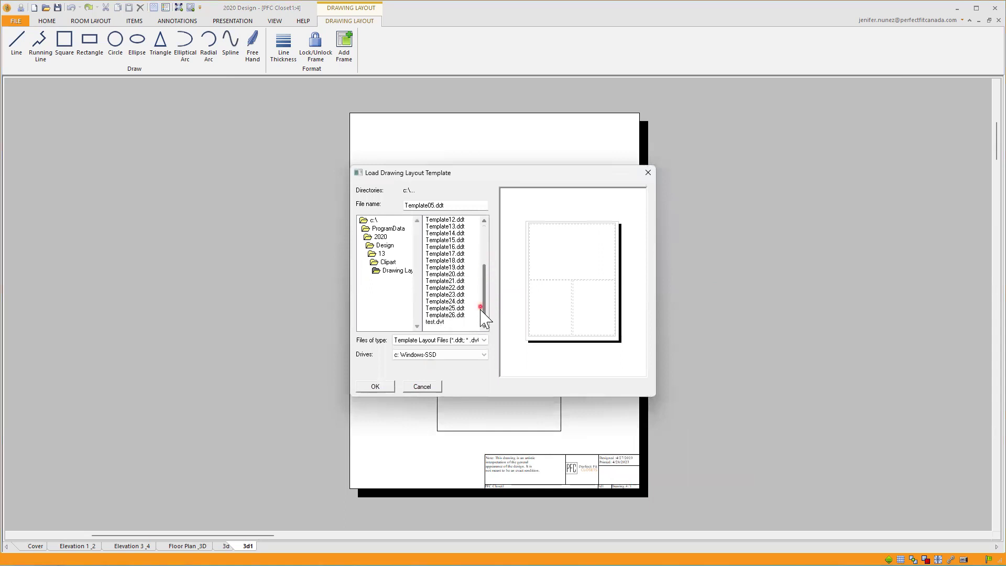
pyautogui.click(438, 322)
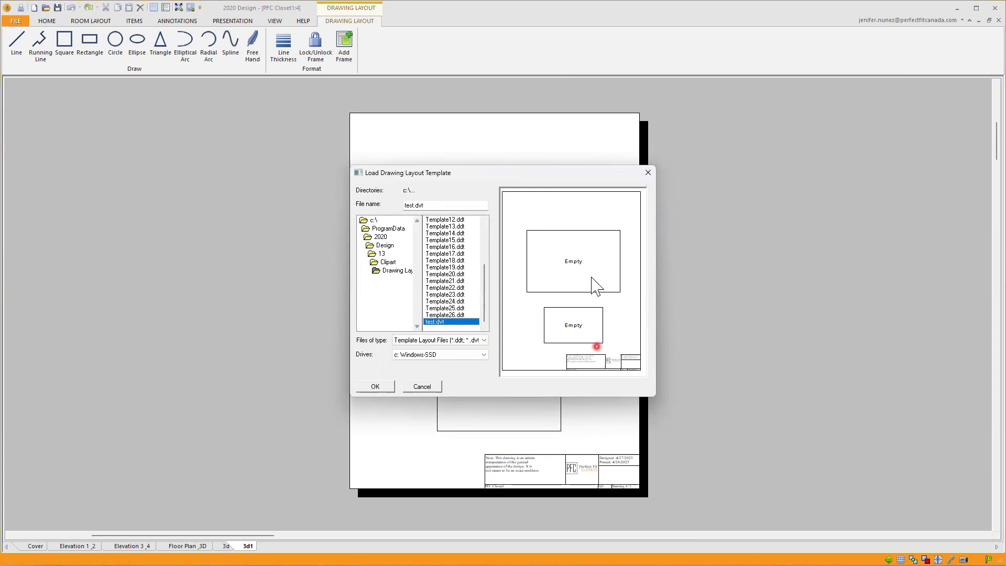
pyautogui.click(376, 387)
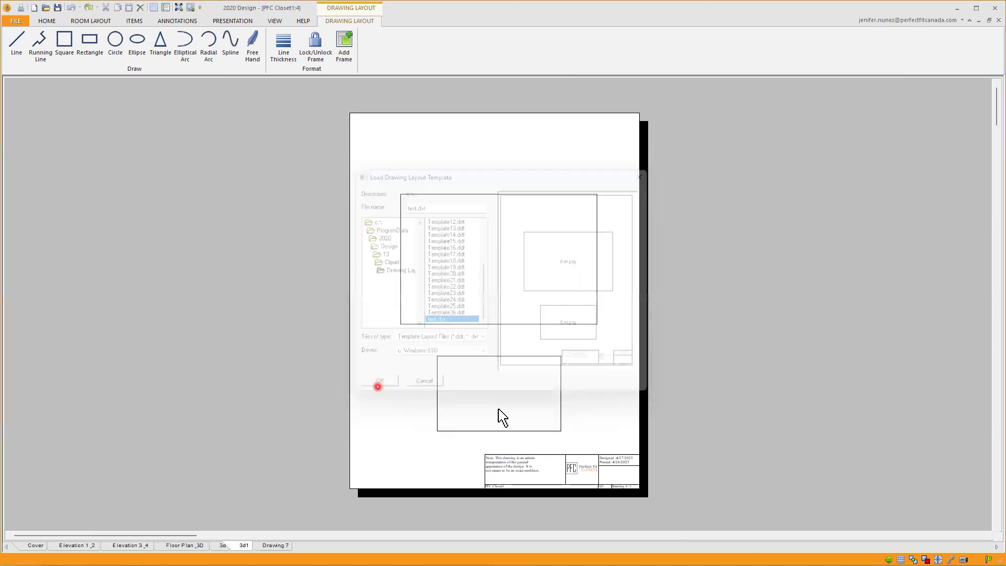
# Compare the 3d1 page with the new Drawing 7 page and delete Drawing 7.
pyautogui.click(244, 546)
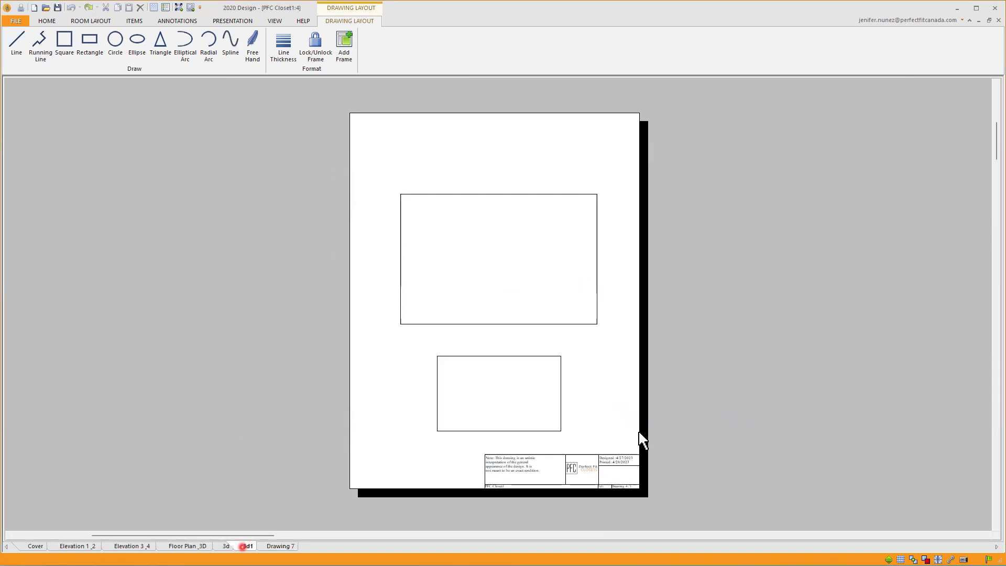
pyautogui.click(281, 546)
pyautogui.rightClick(674, 265)
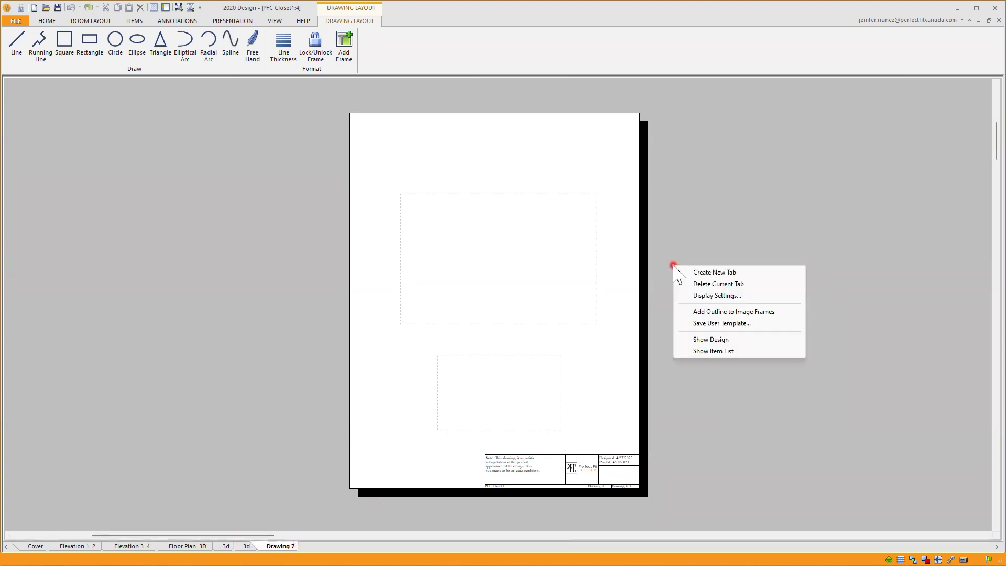
pyautogui.click(722, 284)
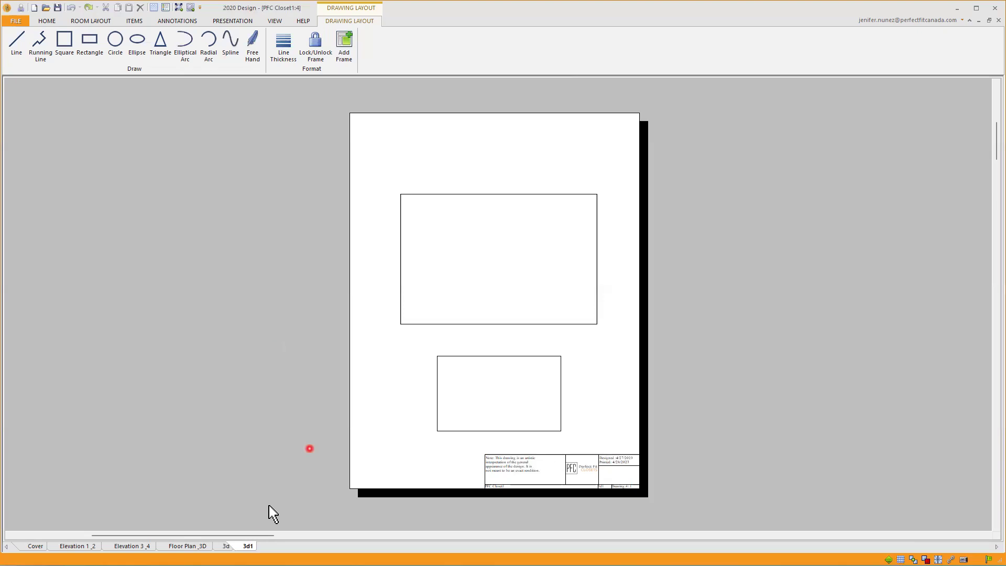
pyautogui.click(226, 547)
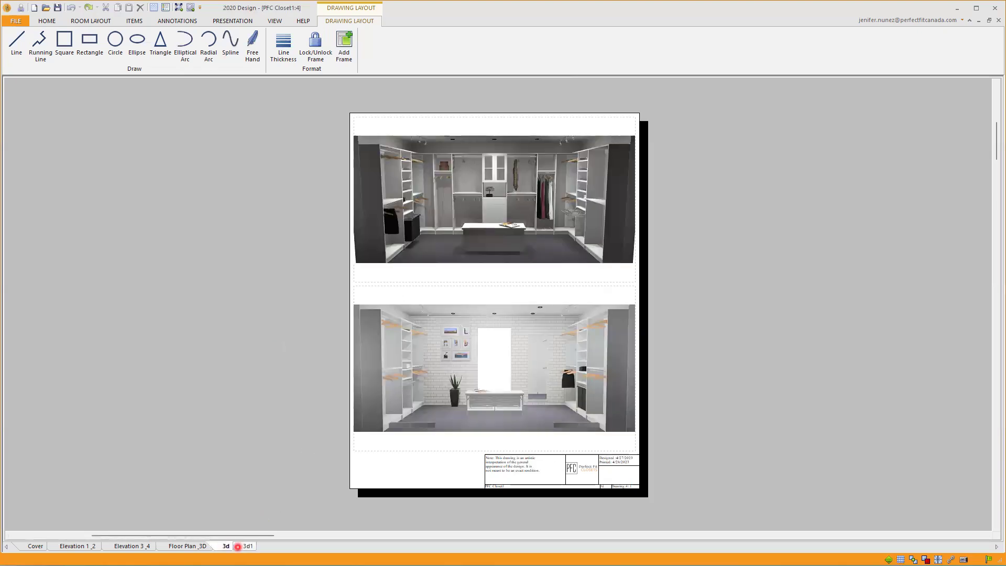
pyautogui.click(197, 546)
pyautogui.click(247, 546)
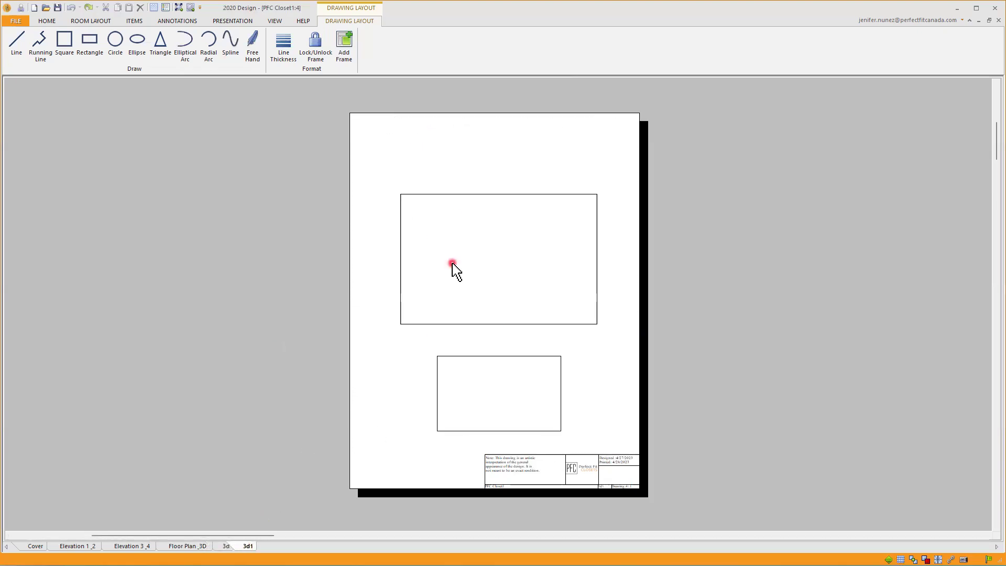
# Load the image PFC Closet 3 copy.jpg from the Desktop folder into the upper frame of the 3d1 page.
pyautogui.rightClick(452, 263)
pyautogui.click(479, 323)
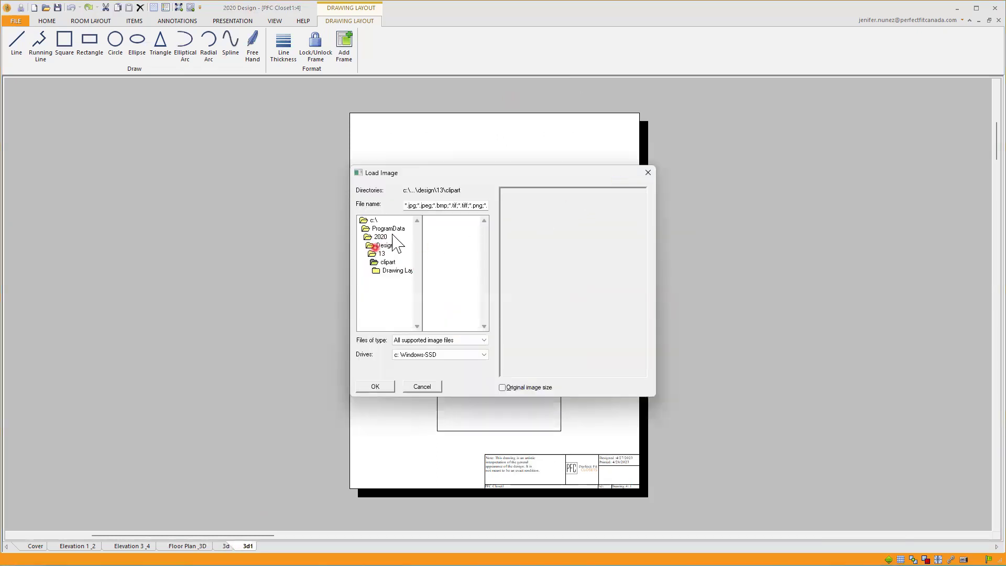
pyautogui.click(383, 253)
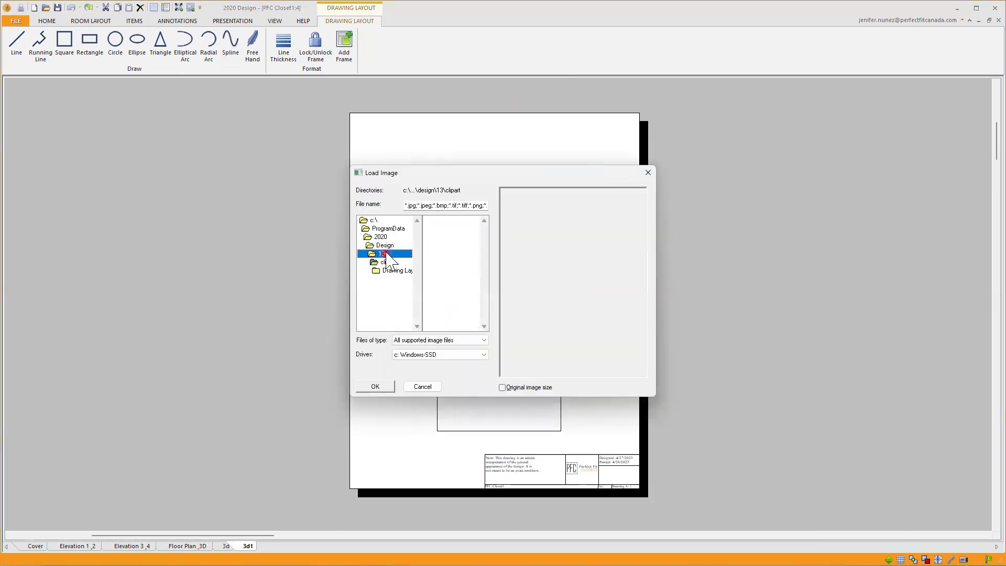
pyautogui.doubleClick(373, 220)
pyautogui.doubleClick(386, 261)
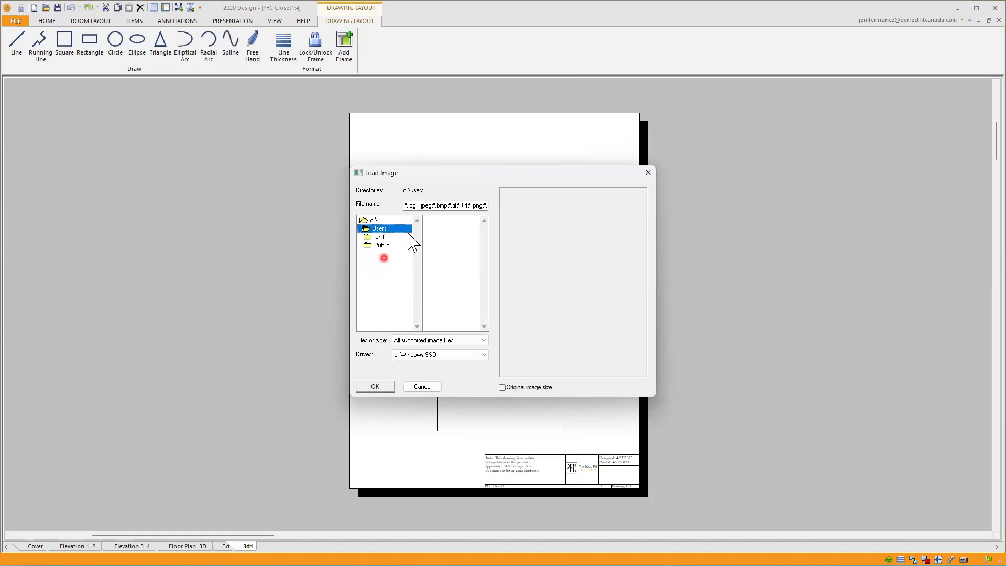
pyautogui.click(386, 237)
pyautogui.doubleClick(386, 236)
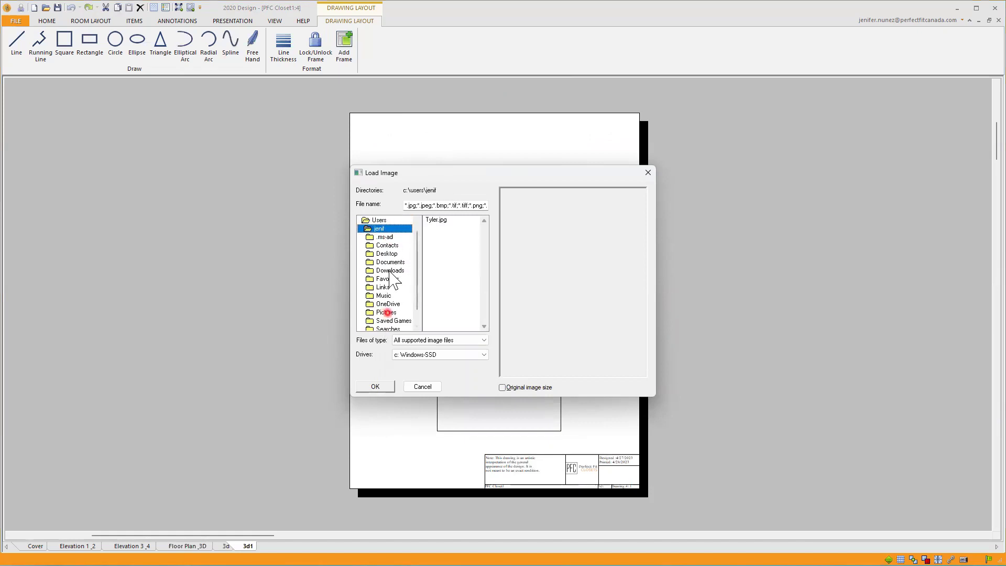
pyautogui.click(388, 254)
pyautogui.doubleClick(387, 254)
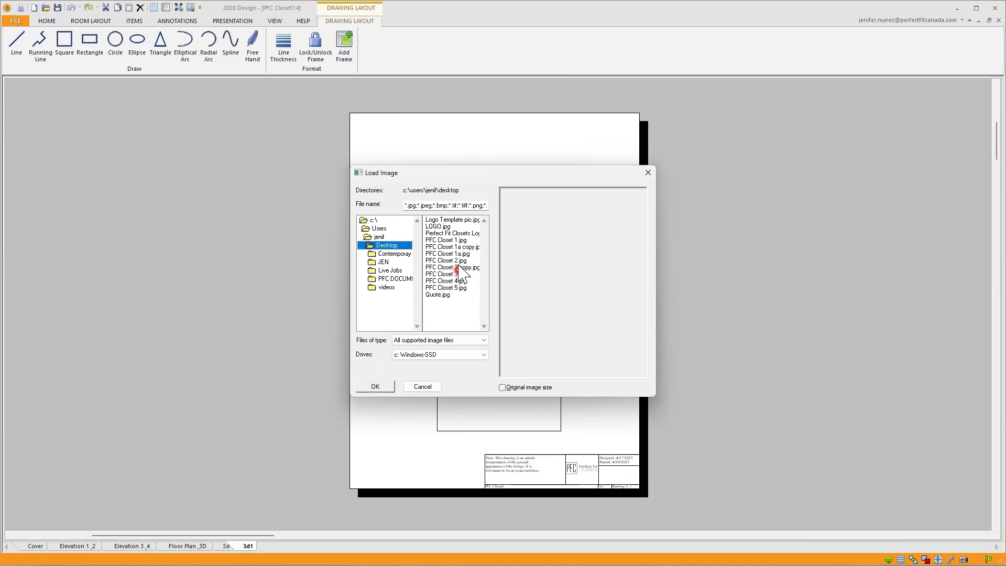
pyautogui.click(451, 267)
pyautogui.click(376, 386)
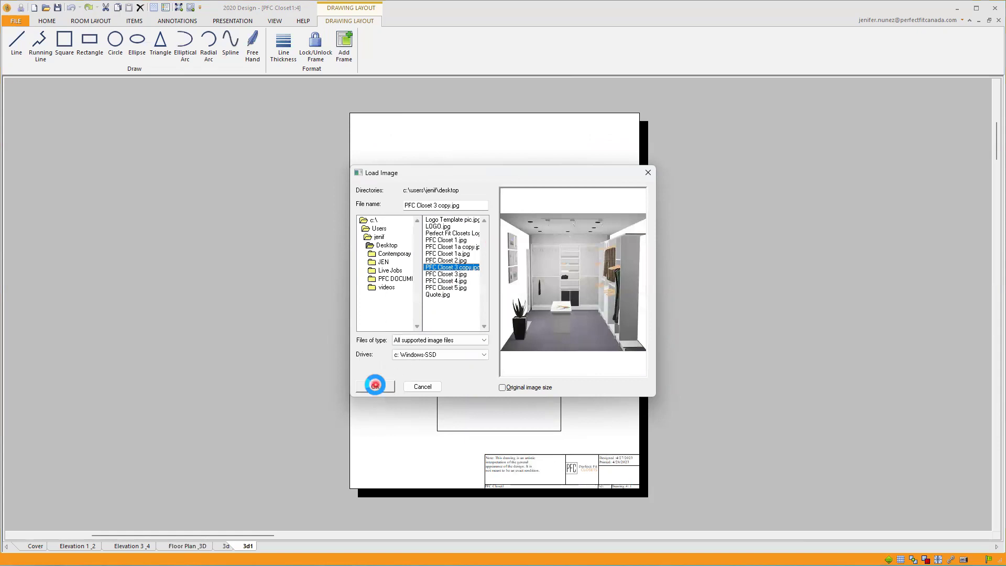
# Move the upper closet image frame higher on the 3d1 page.
pyautogui.click(604, 252)
pyautogui.click(597, 244)
pyautogui.moveTo(597, 256)
pyautogui.mouseDown()
pyautogui.moveTo(583, 259)
pyautogui.moveTo(602, 239)
pyautogui.moveTo(598, 211)
pyautogui.mouseUp()
pyautogui.click(616, 278)
# Stretch the lower empty frame upward until its upper edge sits just below the closet image frame.
pyautogui.click(463, 372)
pyautogui.click(496, 356)
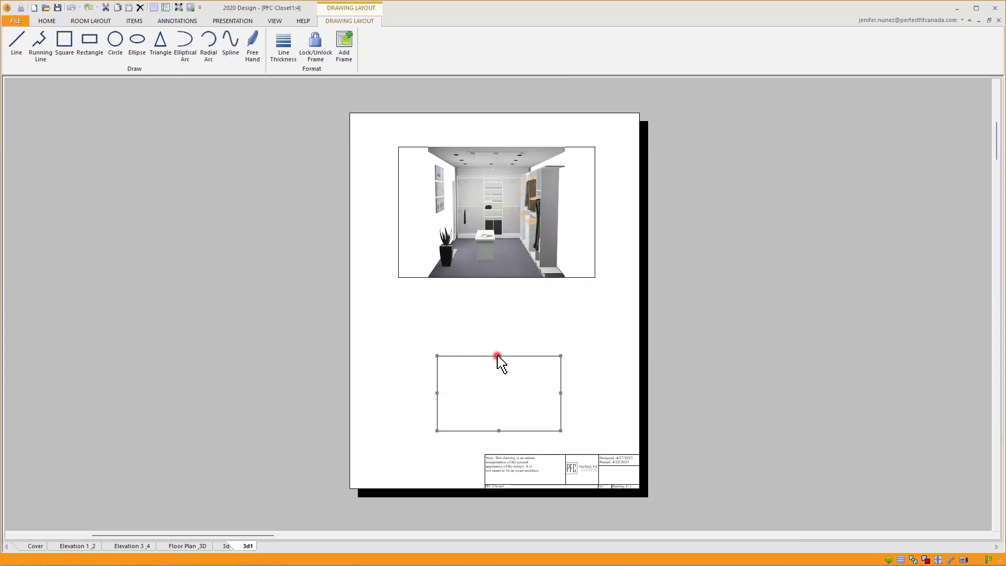
pyautogui.moveTo(498, 355); pyautogui.dragTo(495, 292)
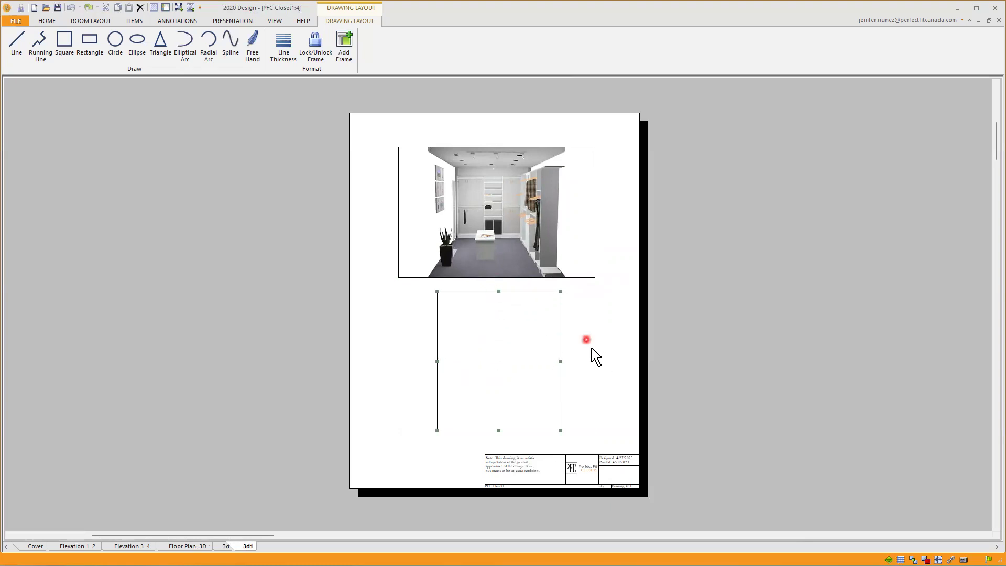
# Move the empty frame up and to the right so it overlaps the lower right corner of the closet image frame.
pyautogui.rightClick(446, 338)
pyautogui.click(462, 311)
pyautogui.rightClick(460, 348)
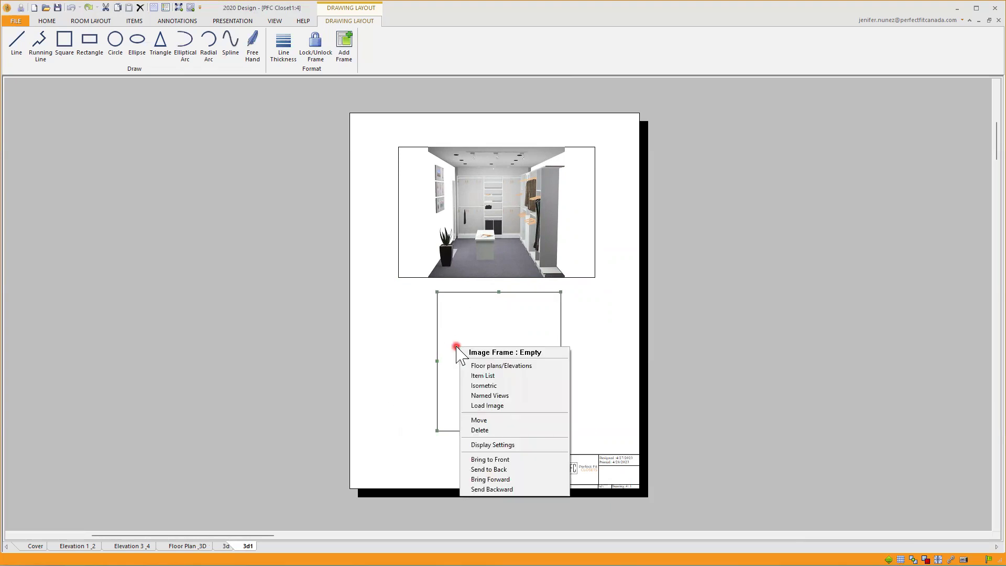
pyautogui.click(479, 420)
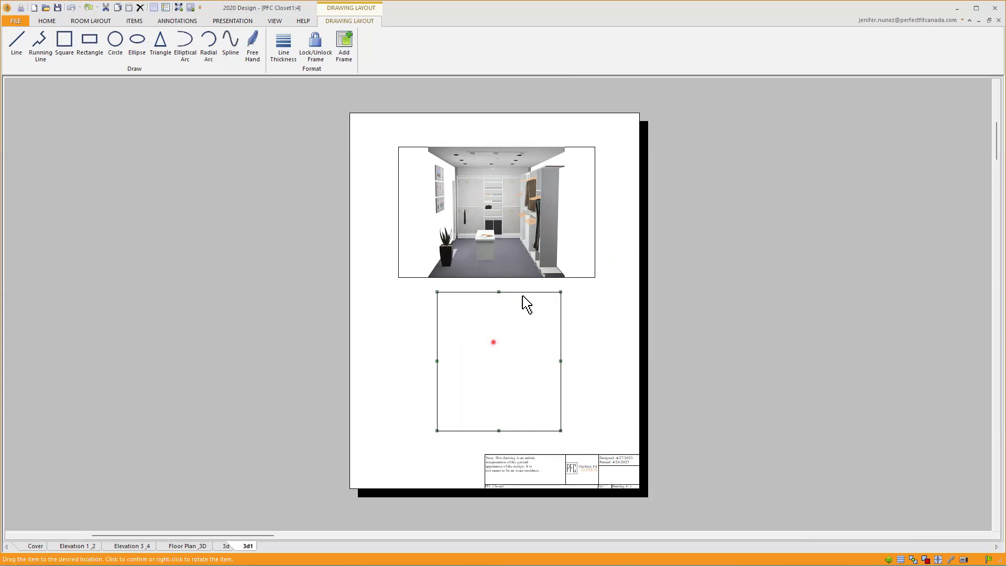
pyautogui.click(551, 300)
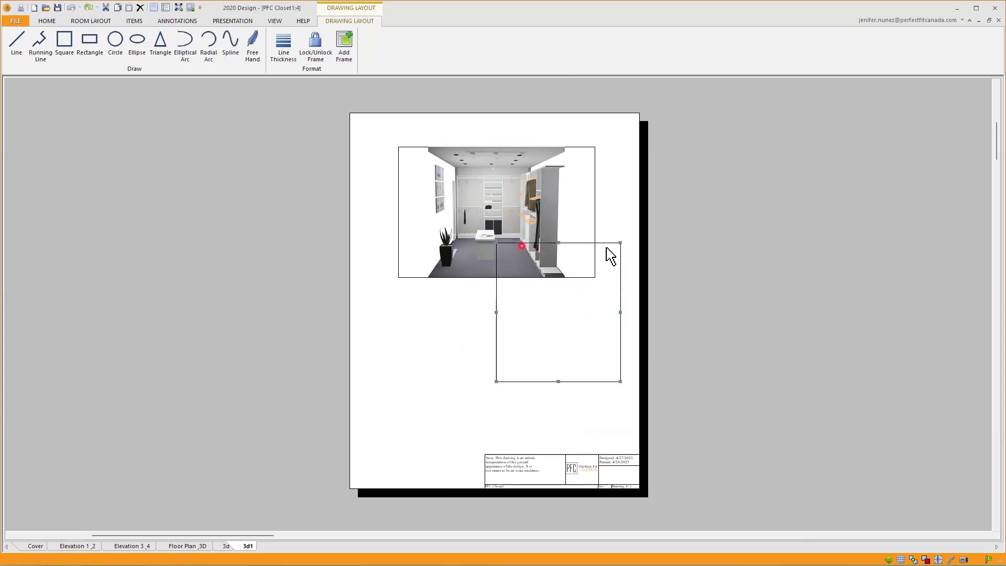
# Load the image PFC Closet 1a copy.jpg from the Desktop folder into the empty overlapping frame.
pyautogui.rightClick(538, 321)
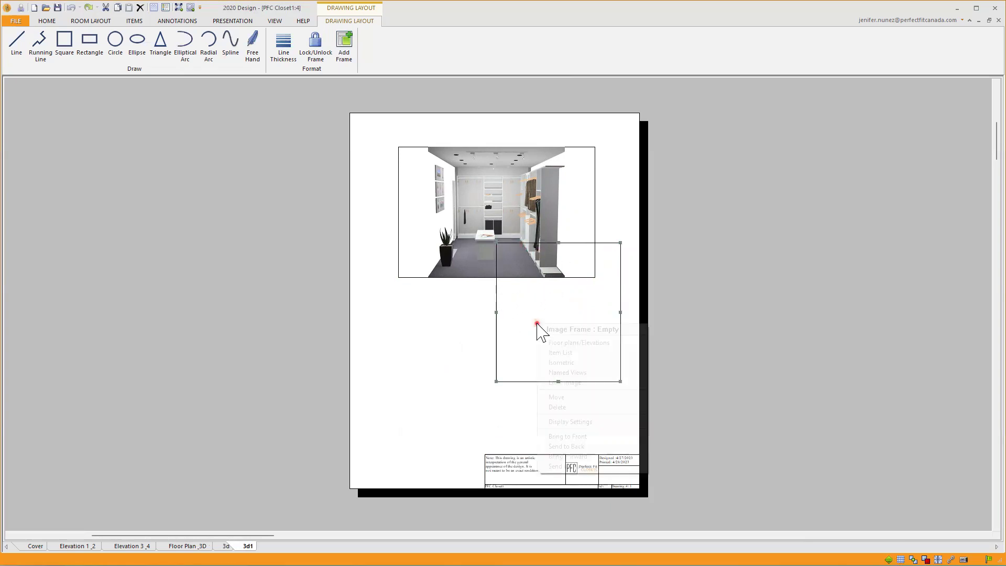
pyautogui.click(570, 383)
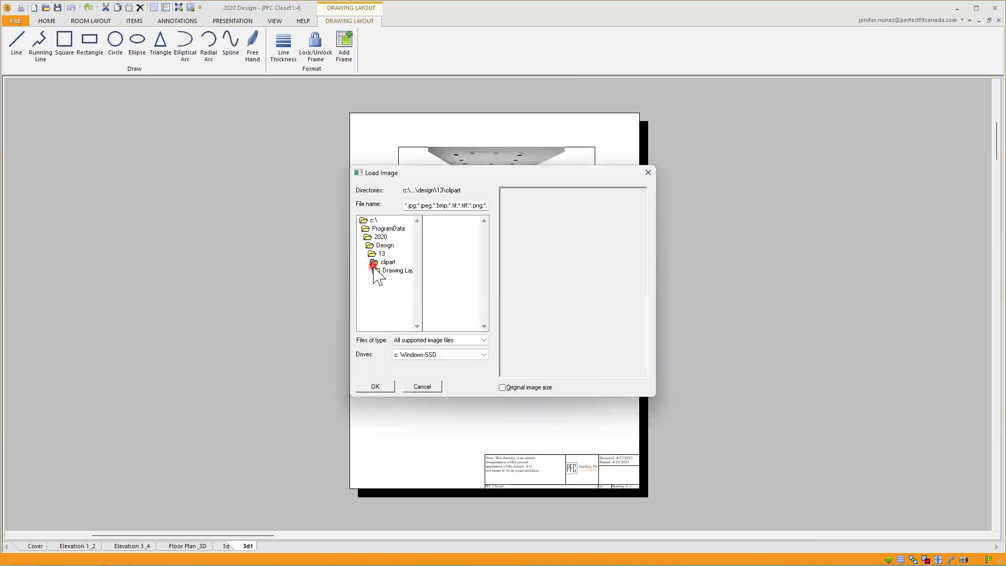
pyautogui.click(477, 256)
pyautogui.doubleClick(380, 221)
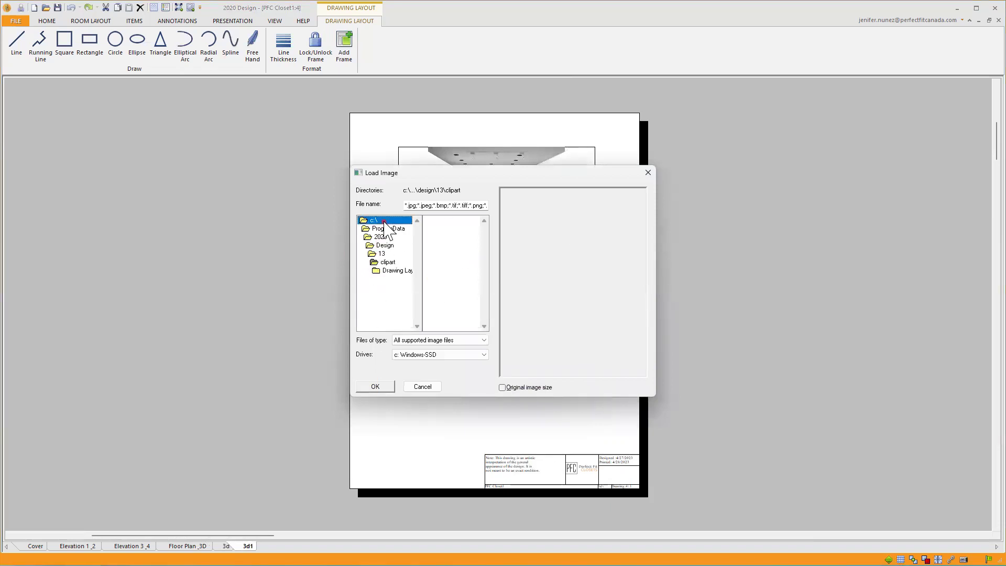
pyautogui.doubleClick(385, 260)
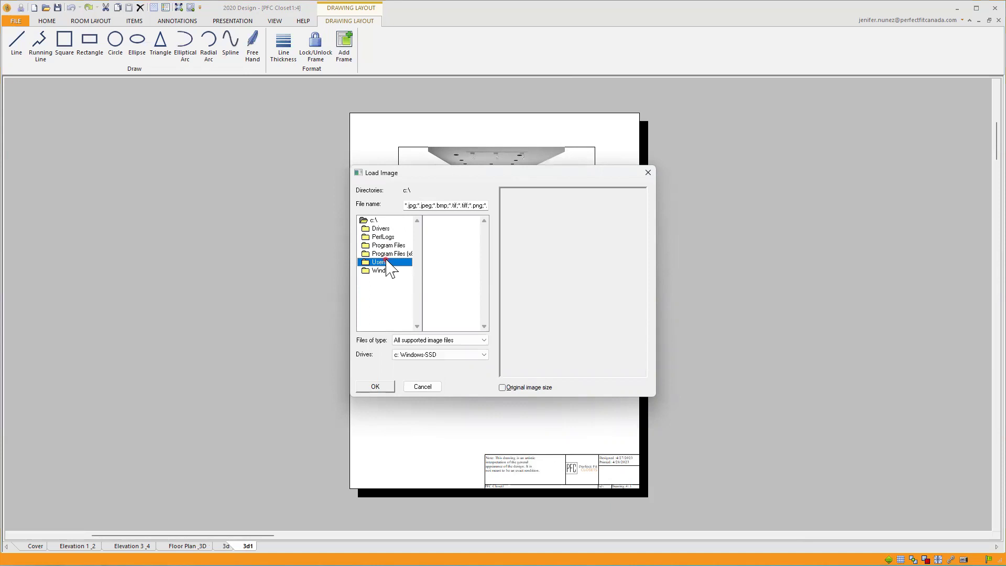
pyautogui.doubleClick(411, 238)
pyautogui.doubleClick(387, 253)
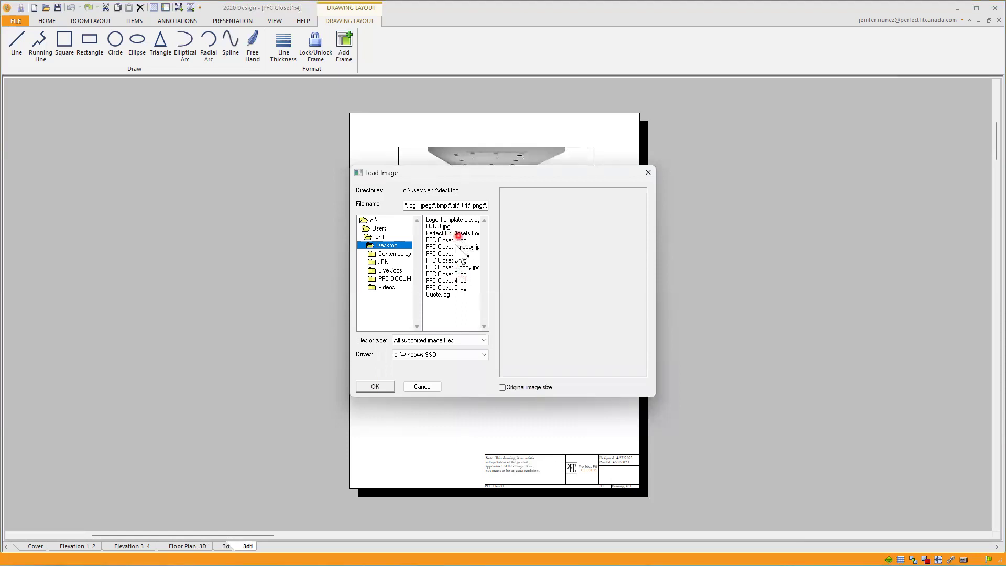
pyautogui.click(448, 246)
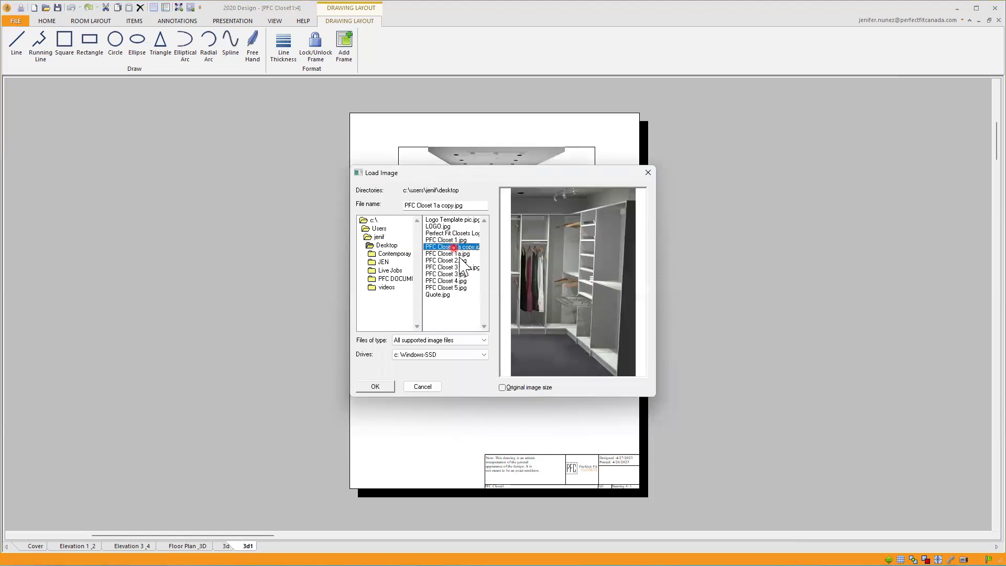
pyautogui.click(377, 387)
# Confirm the chosen closet image for the empty frame and move that frame slightly down and to the right.
pyautogui.click(561, 378)
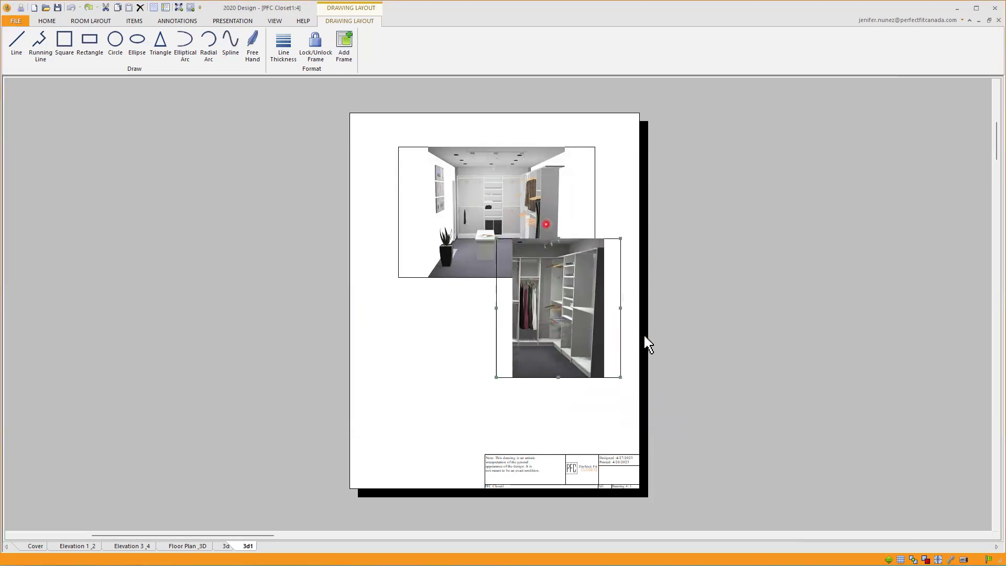
pyautogui.click(726, 305)
pyautogui.rightClick(541, 314)
pyautogui.click(560, 360)
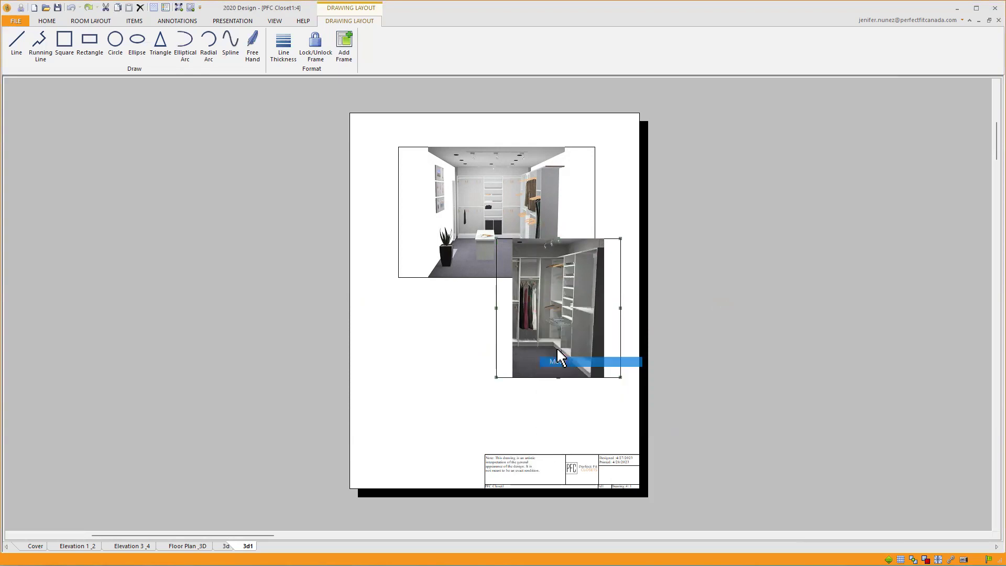
pyautogui.rightClick(546, 304)
pyautogui.click(576, 360)
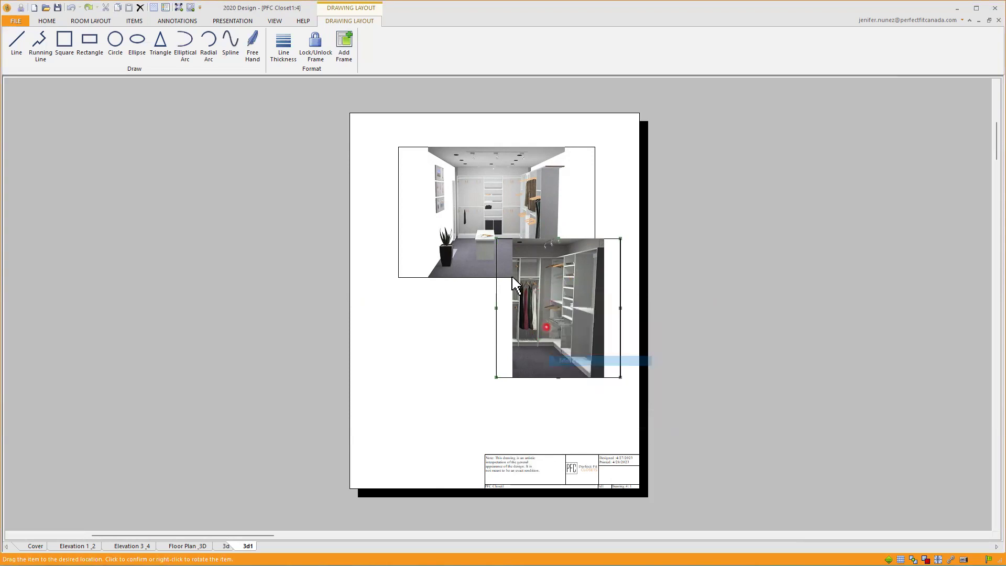
pyautogui.click(512, 258)
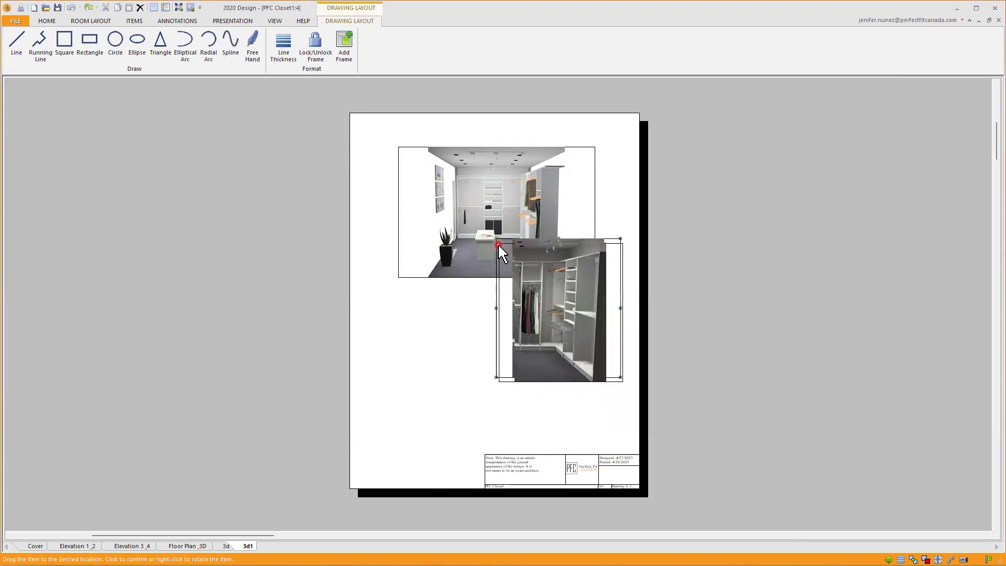
# Move the image inside the lower frame over to the frame's left edge.
pyautogui.rightClick(548, 316)
pyautogui.click(555, 335)
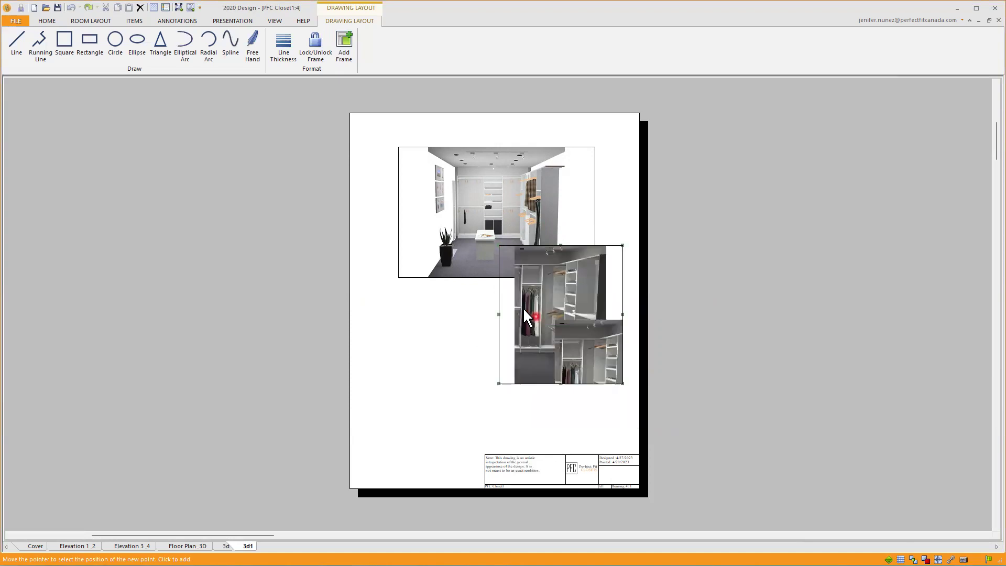
pyautogui.click(484, 244)
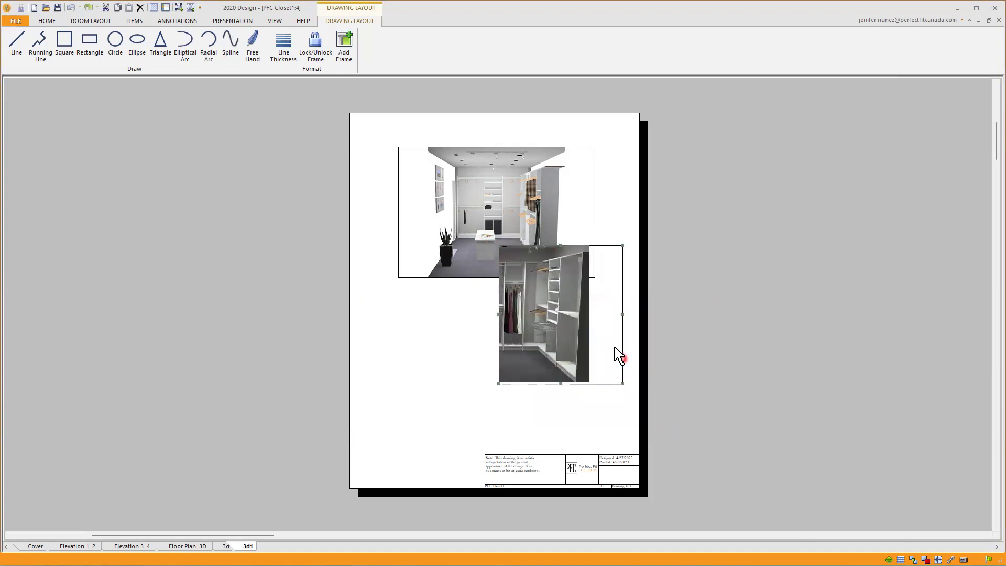
# Hide the solid outlines of the image frames on the 3d1 page.
pyautogui.click(500, 396)
pyautogui.rightClick(683, 311)
pyautogui.click(751, 359)
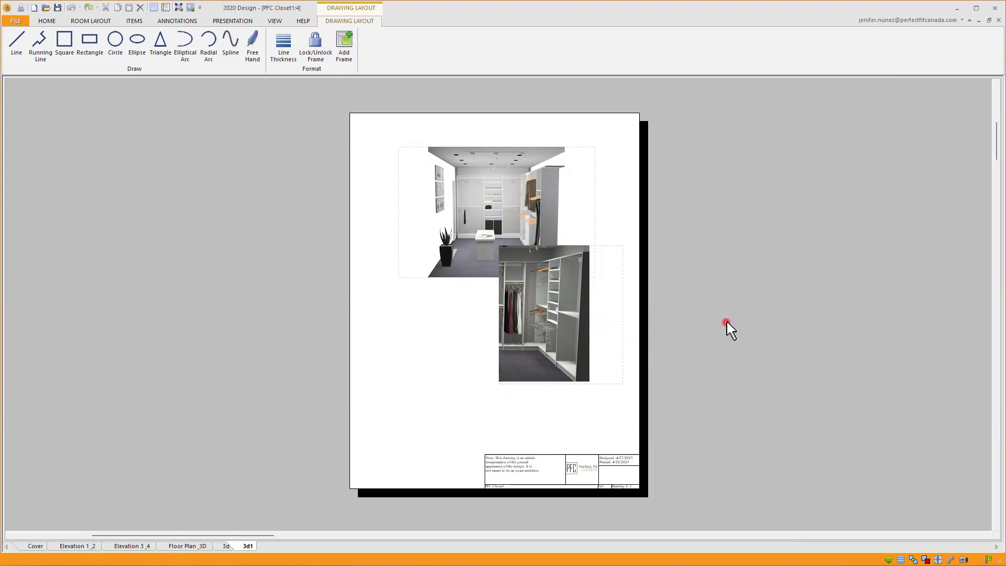
# Restore the lower closet image to its original size and fit it back into its frame.
pyautogui.rightClick(528, 332)
pyautogui.click(578, 361)
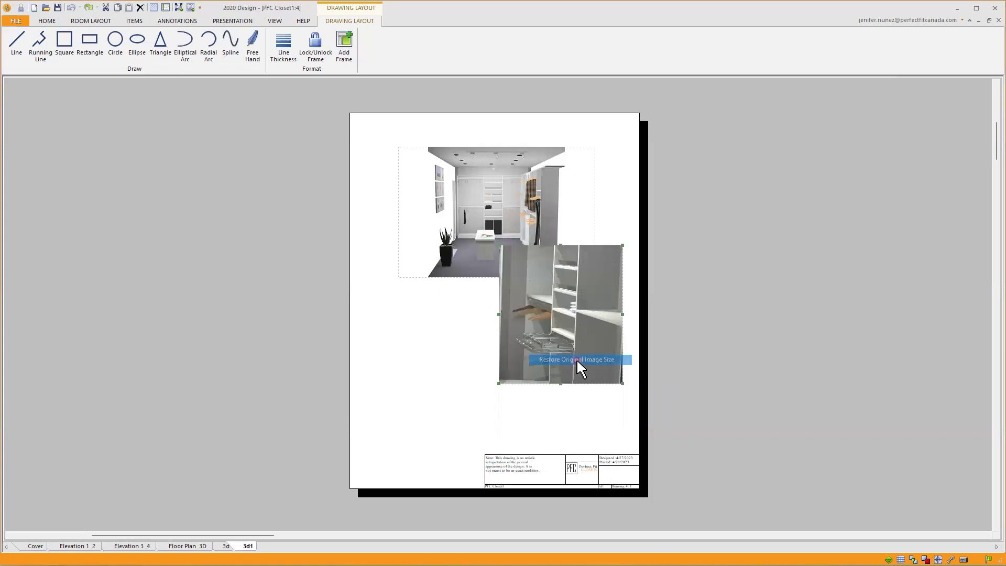
pyautogui.rightClick(539, 308)
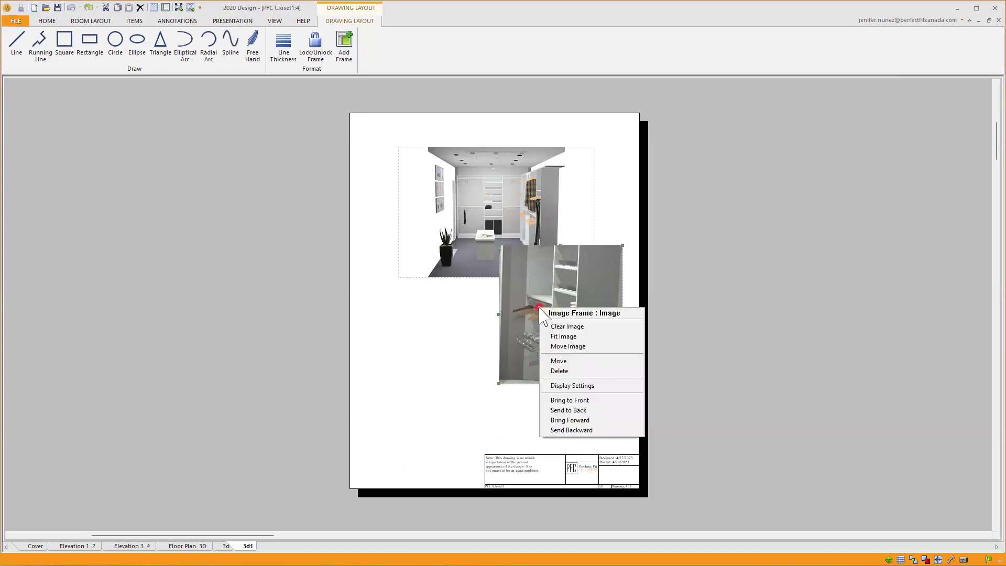
pyautogui.click(564, 337)
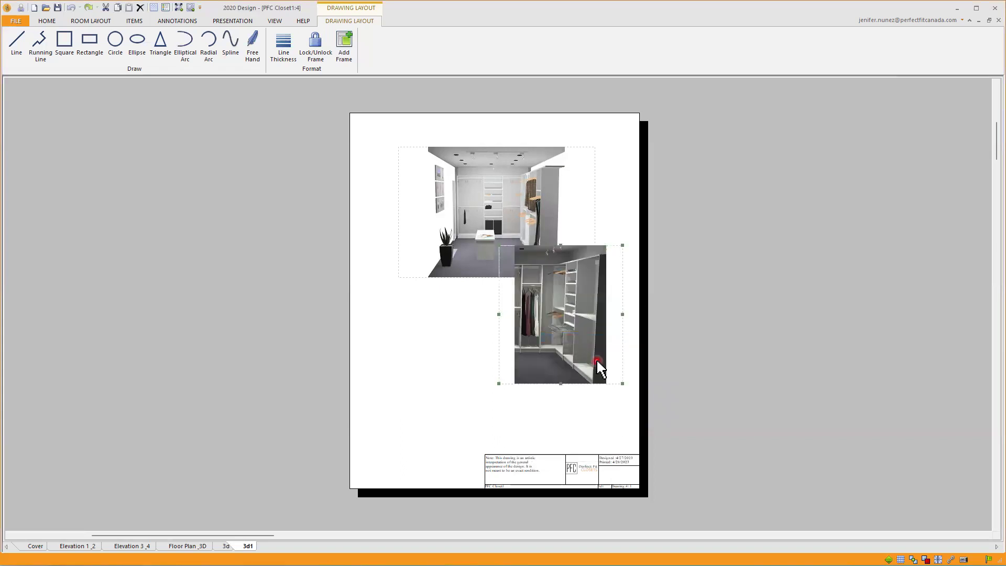
pyautogui.rightClick(563, 340)
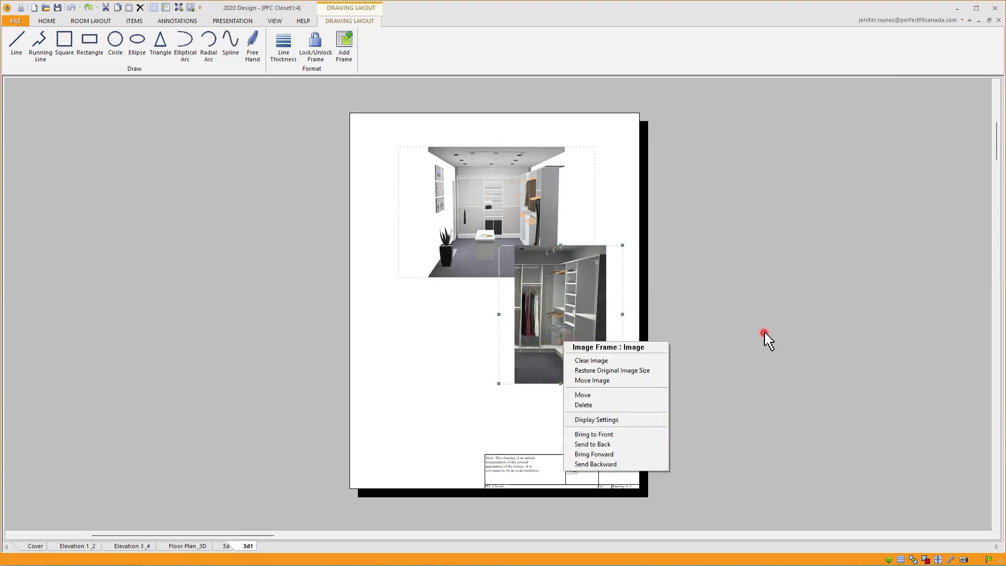
pyautogui.click(764, 338)
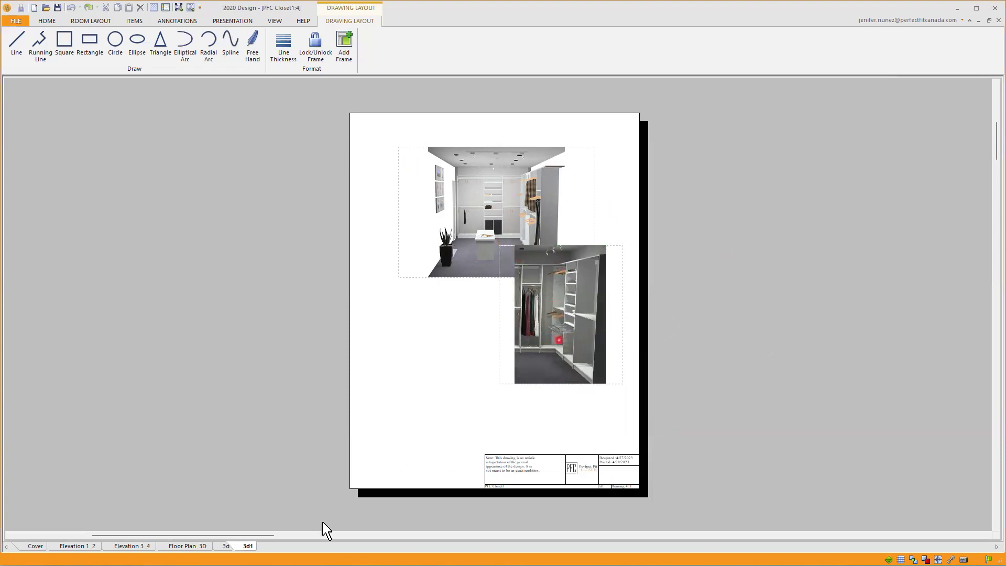
# Print the drawing layout to PDF with a selection range covering all display tabs from Cover to 3d1.
pyautogui.click(17, 21)
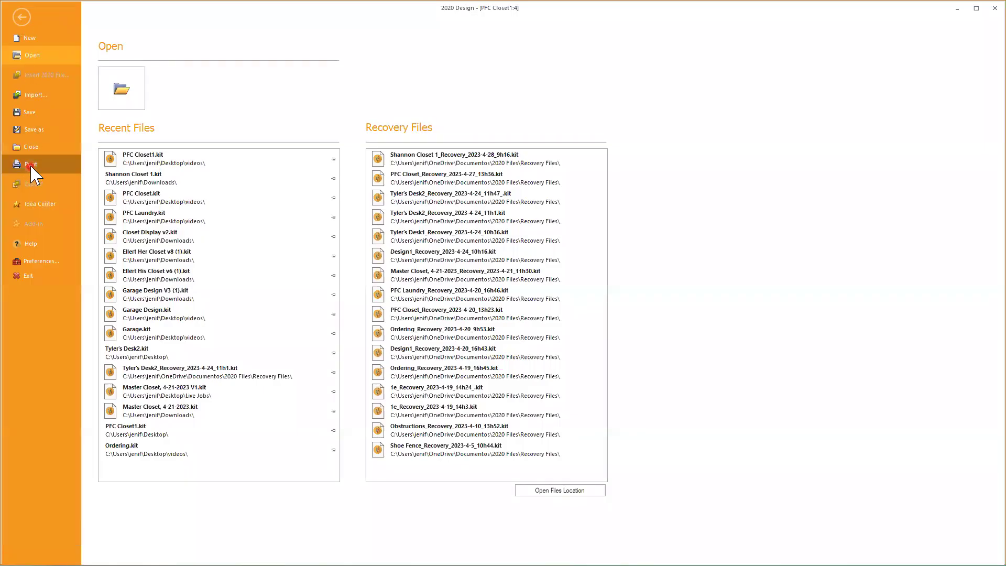
pyautogui.click(31, 166)
pyautogui.click(117, 86)
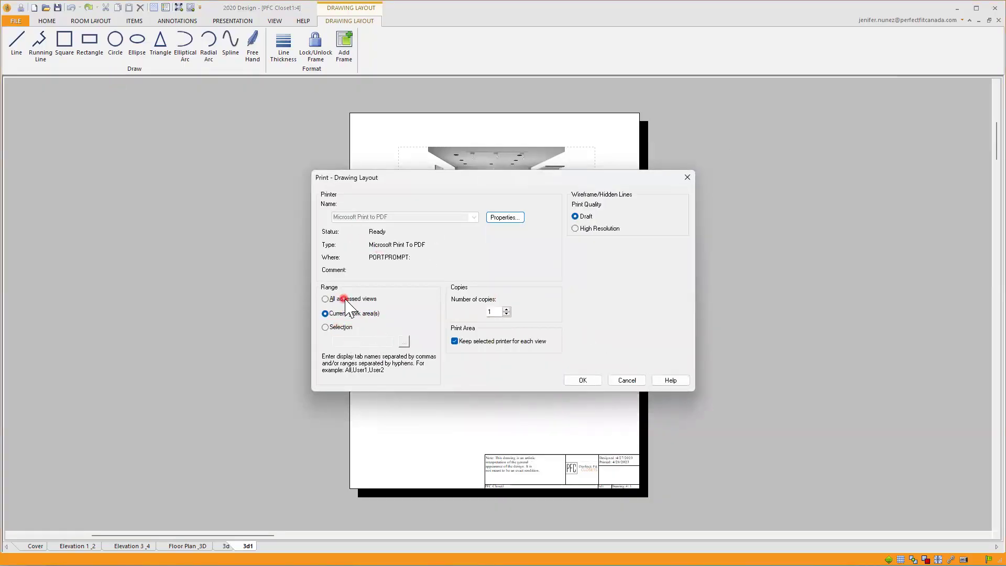
pyautogui.click(333, 327)
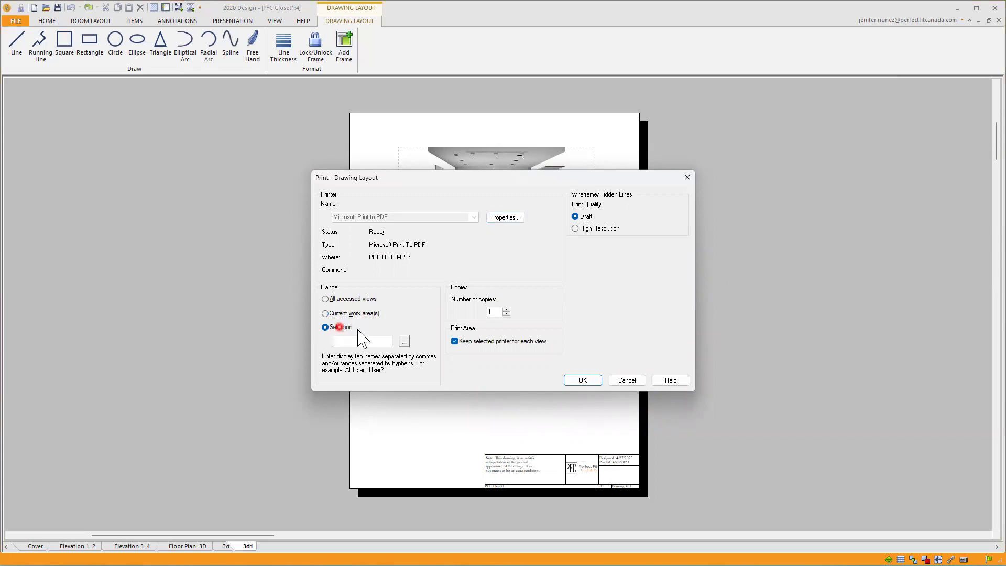
pyautogui.click(405, 342)
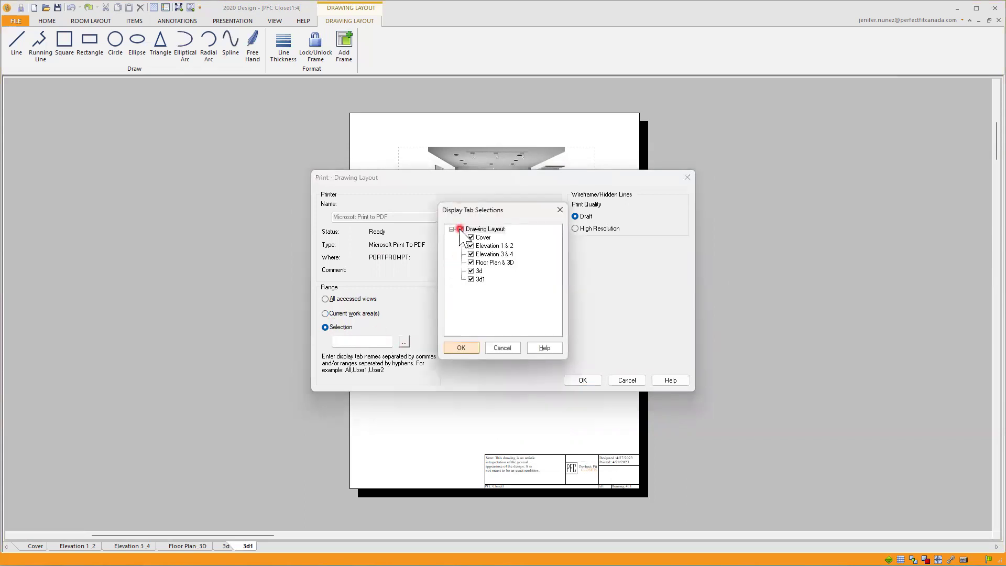
pyautogui.click(461, 348)
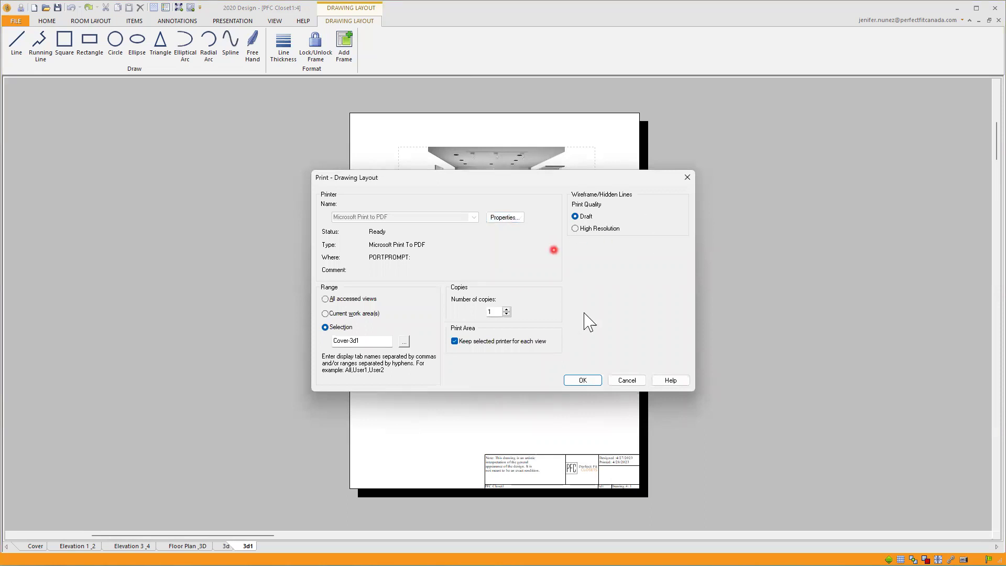
pyautogui.click(583, 380)
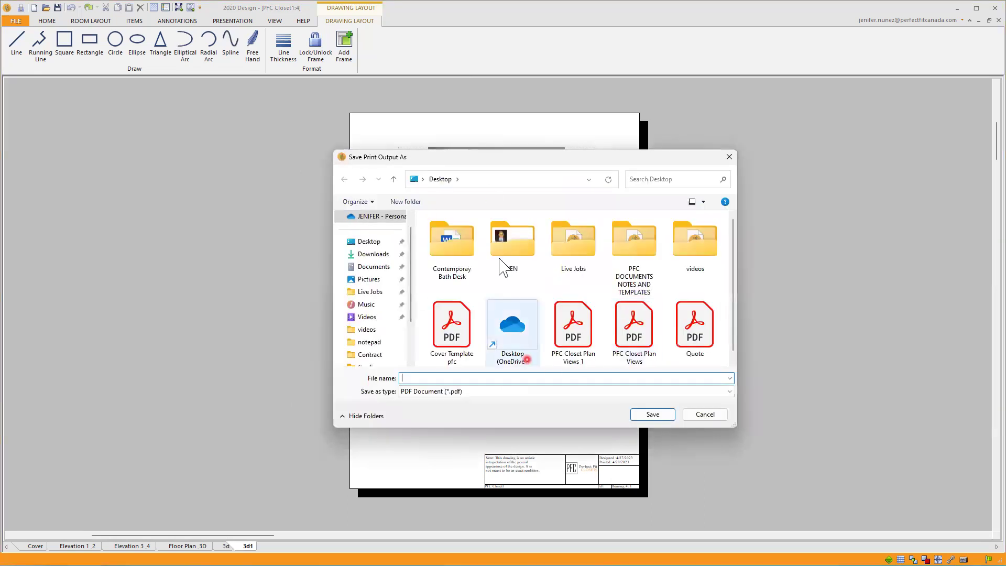
# Save the first printed PDF on the Desktop as Layout 1.
pyautogui.scroll(-1, 629, 315)
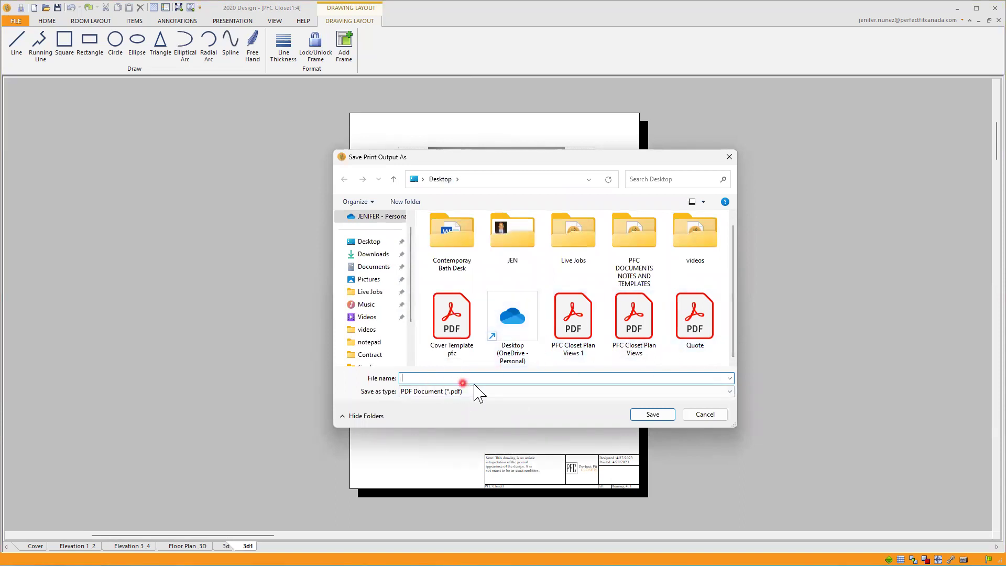
pyautogui.write('Layout 1')
pyautogui.click(653, 414)
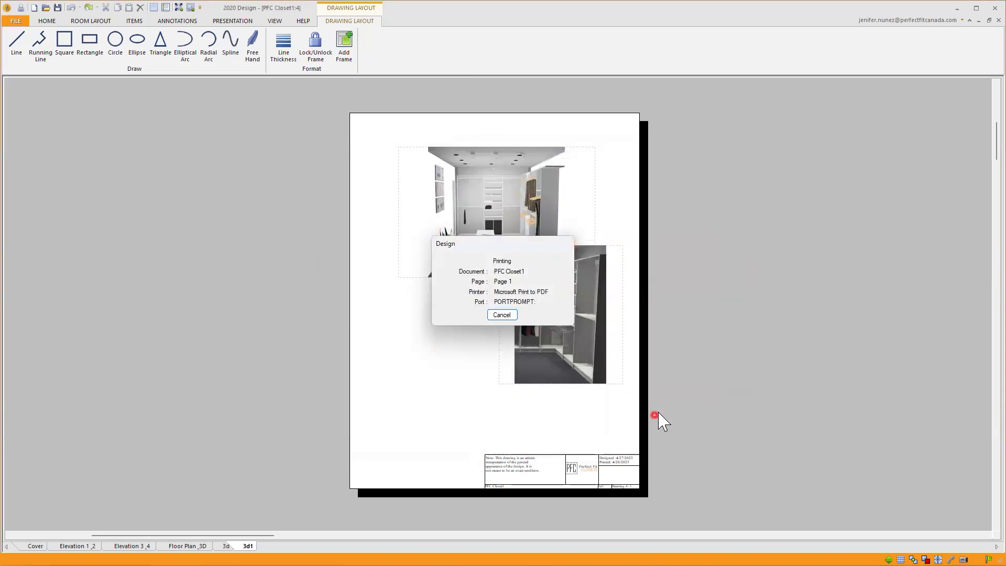
# Save the second print output on the Desktop as Layout 2, reusing the existing Layout 1 file name.
pyautogui.scroll(-1, 497, 365)
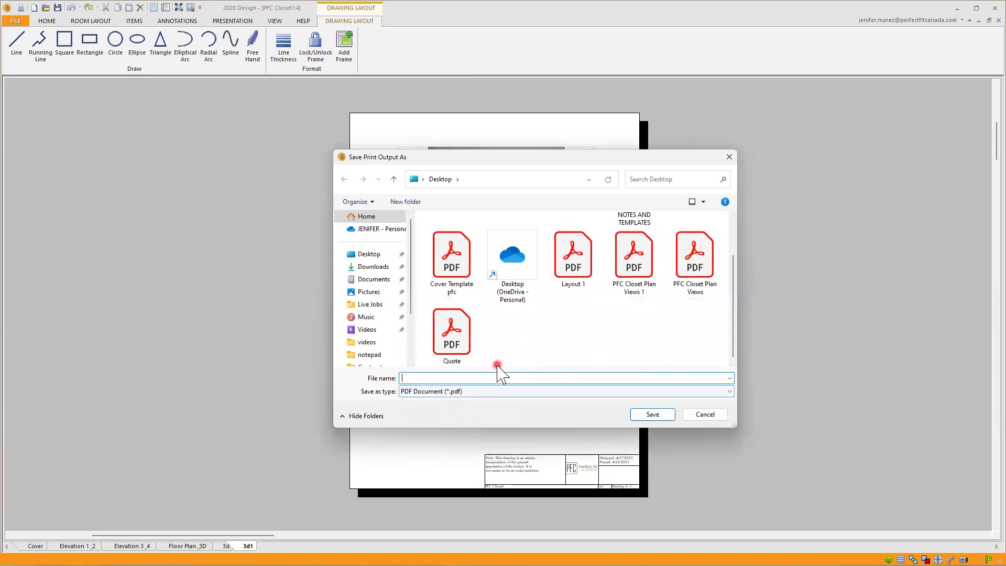
pyautogui.click(586, 256)
pyautogui.doubleClick(444, 378)
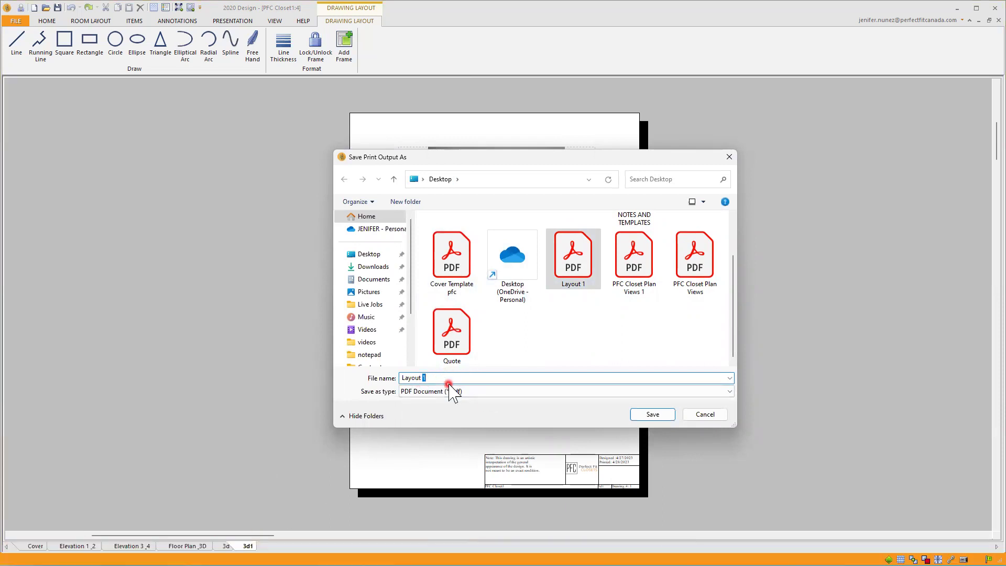
pyautogui.write('2')
pyautogui.click(665, 417)
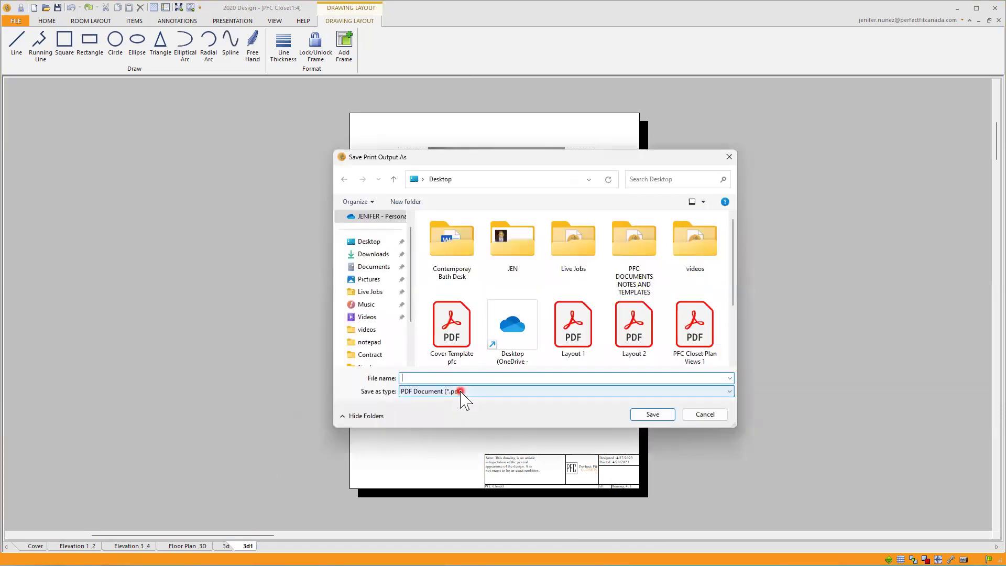
# Save the third print output on the Desktop as Layout 3, reusing the Layout 2 file name.
pyautogui.scroll(-2, 529, 335)
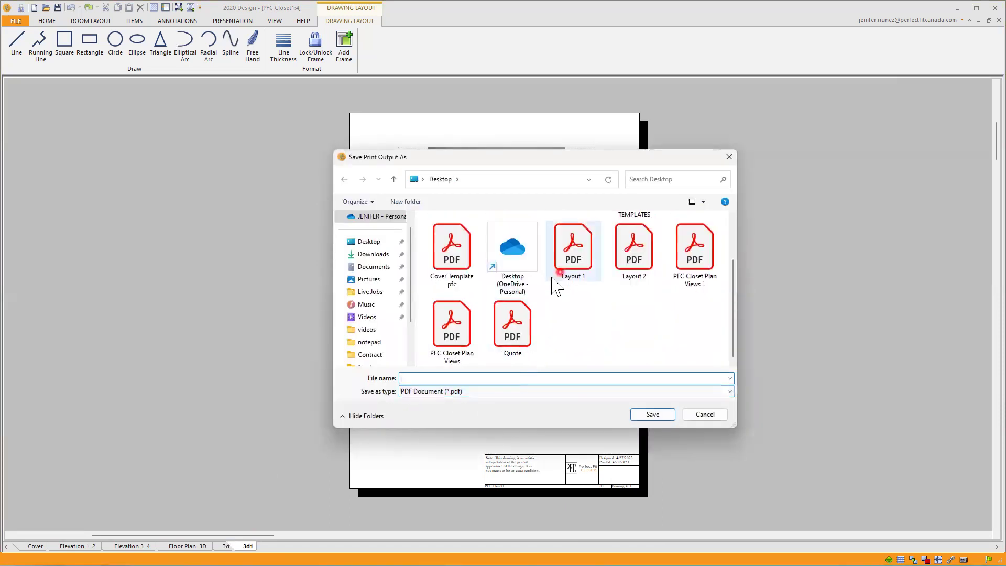
pyautogui.click(634, 249)
pyautogui.click(424, 378)
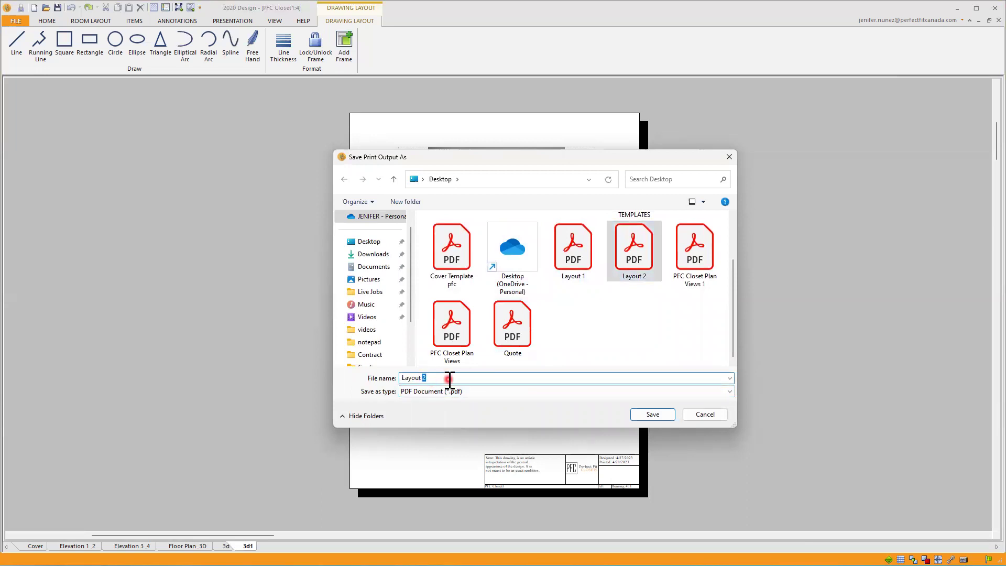
pyautogui.write('3')
pyautogui.click(654, 414)
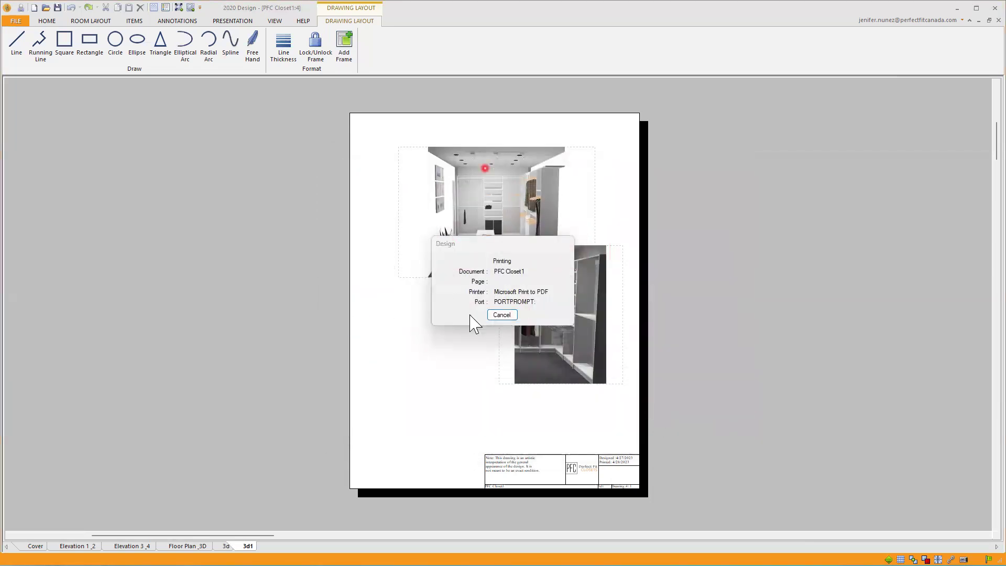
pyautogui.click(537, 400)
# Save the fourth print output on the Desktop as Layout 4, basing the name on the Layout 2 file.
pyautogui.scroll(-1, 618, 325)
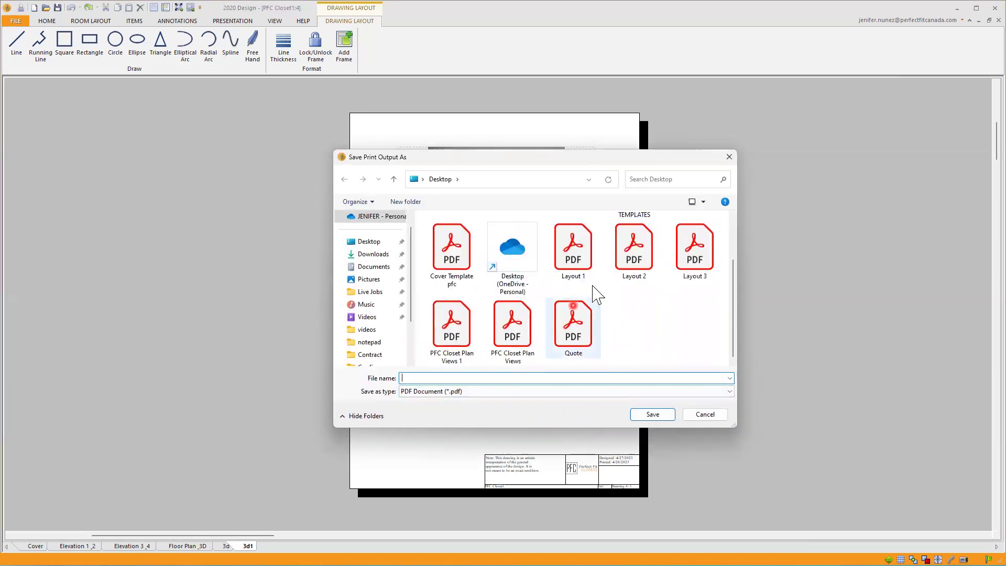
pyautogui.click(626, 262)
pyautogui.doubleClick(424, 377)
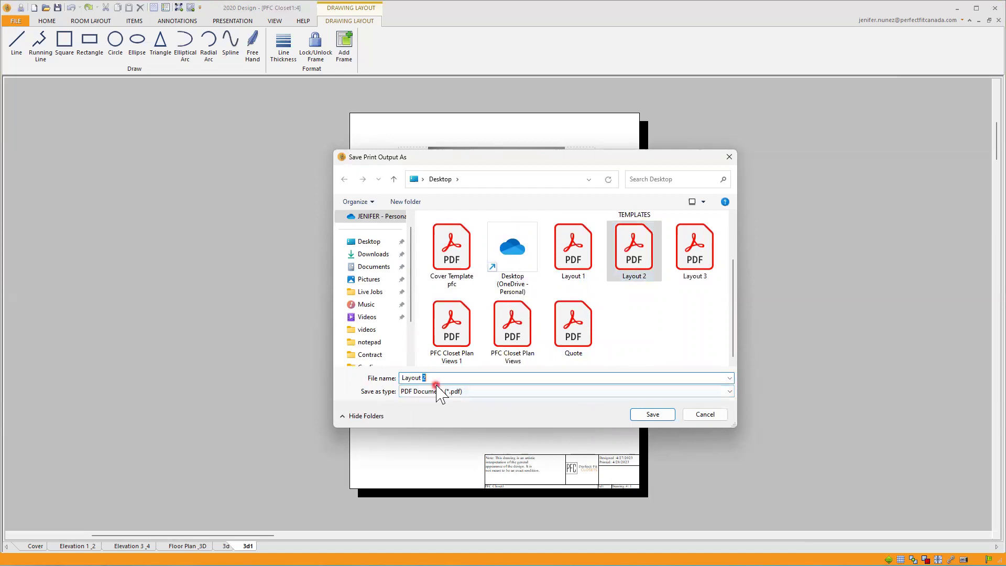
pyautogui.click(650, 415)
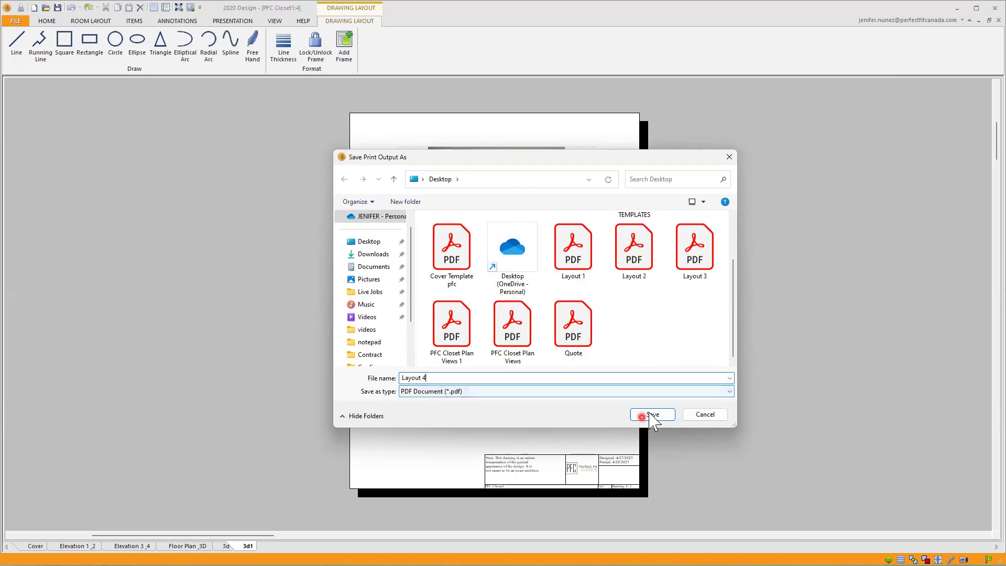
pyautogui.click(555, 402)
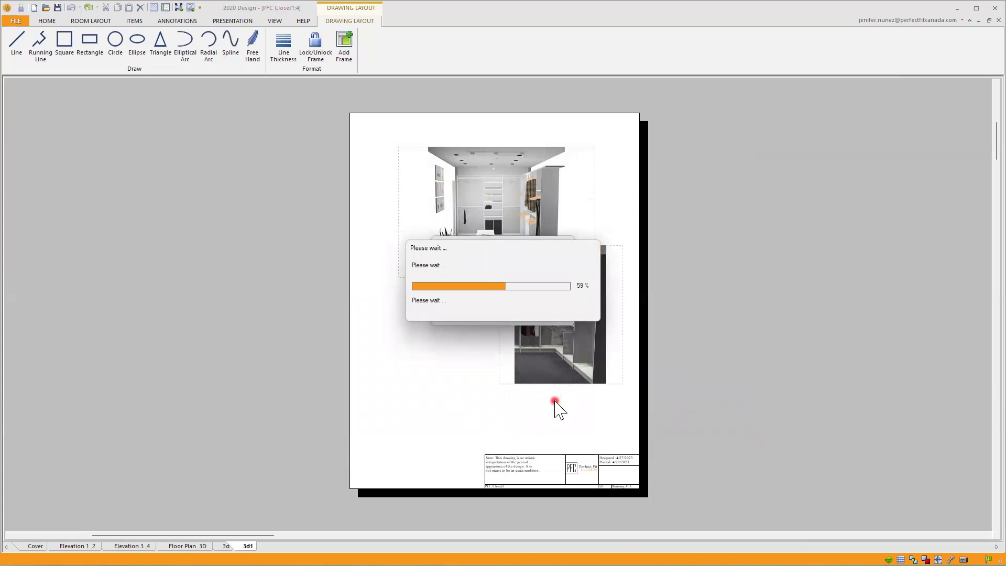
pyautogui.click(474, 329)
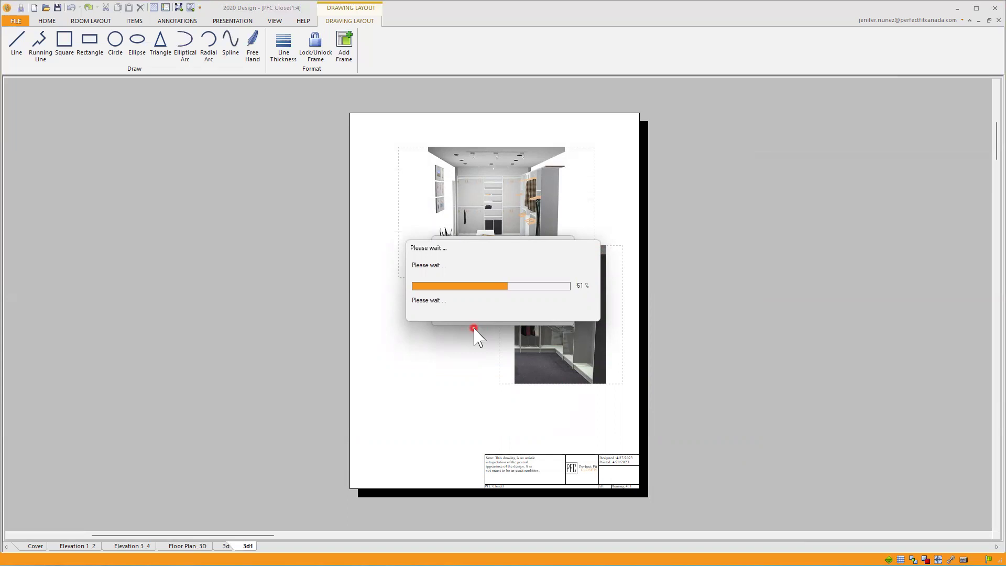